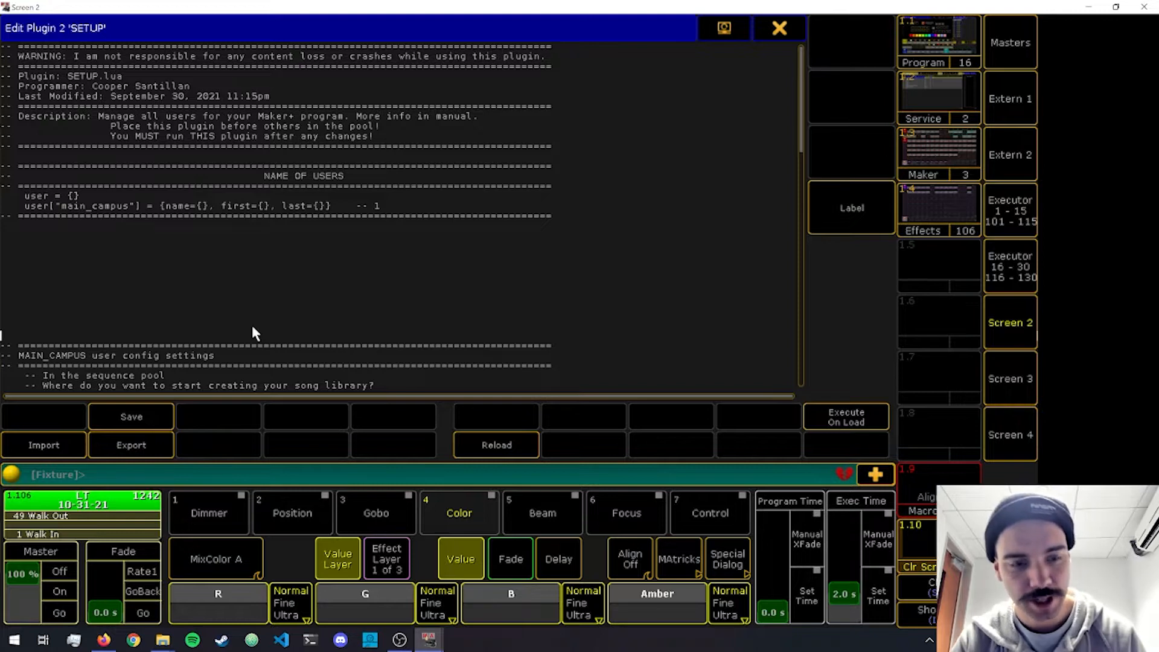
Switch to Atom with the SETUP plugin code and hide the empty project sidebar.
left_click(252, 329)
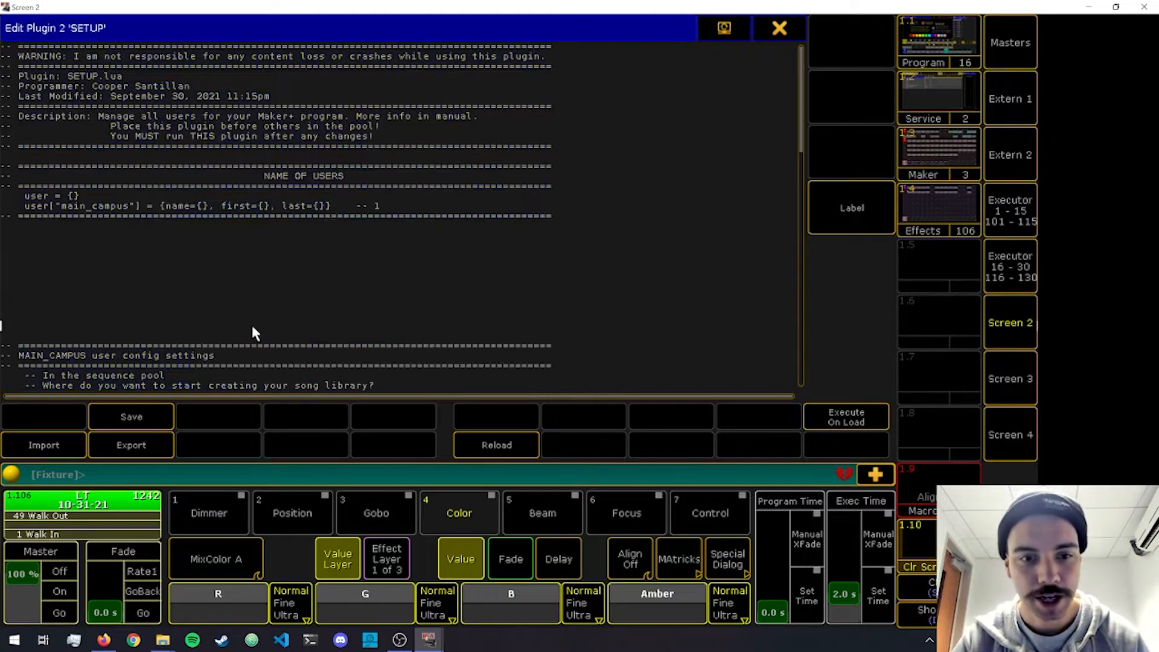
left_click(253, 641)
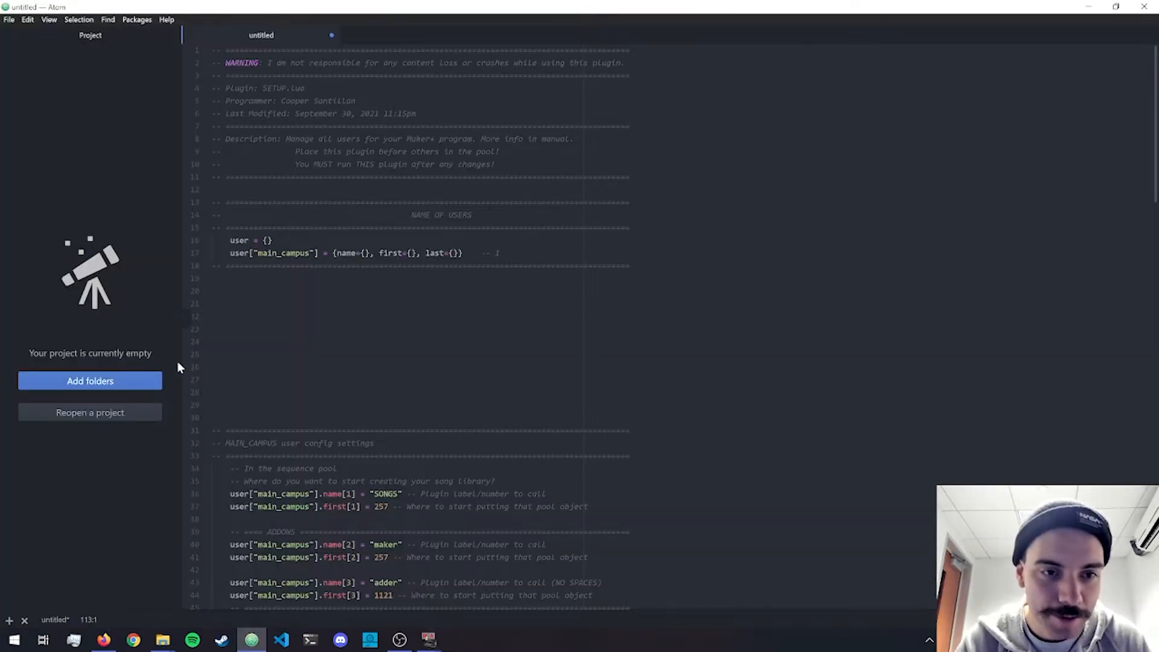
left_click(185, 317)
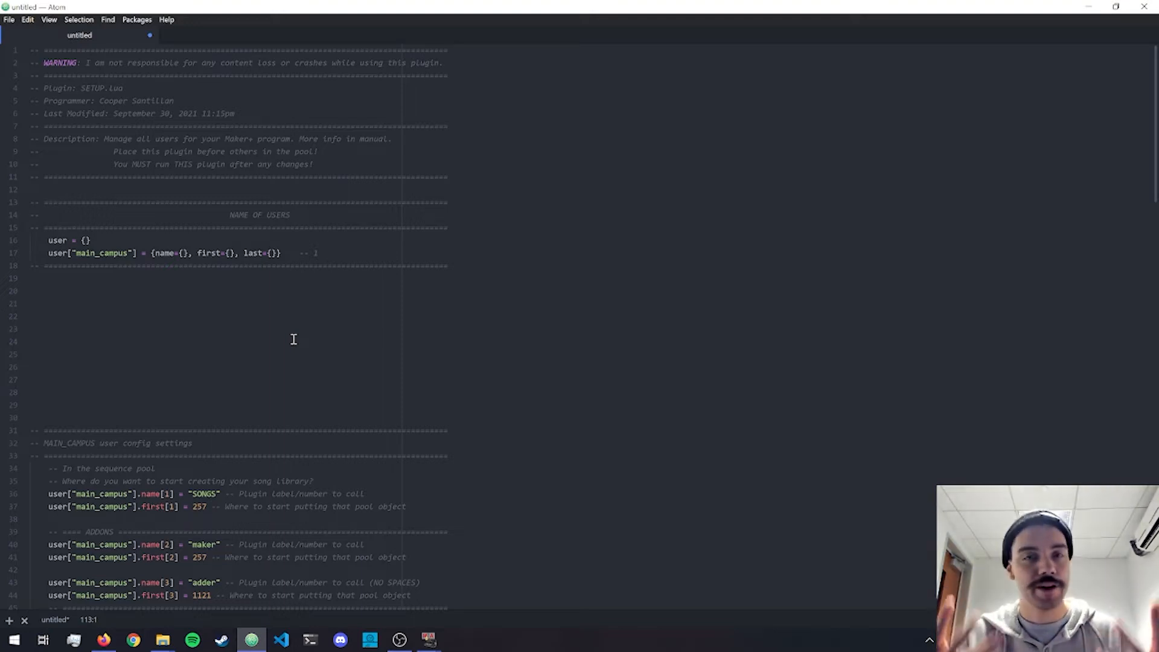
Delete the closing quotation mark after main_campus in the user definition and put it back.
left_click(133, 253)
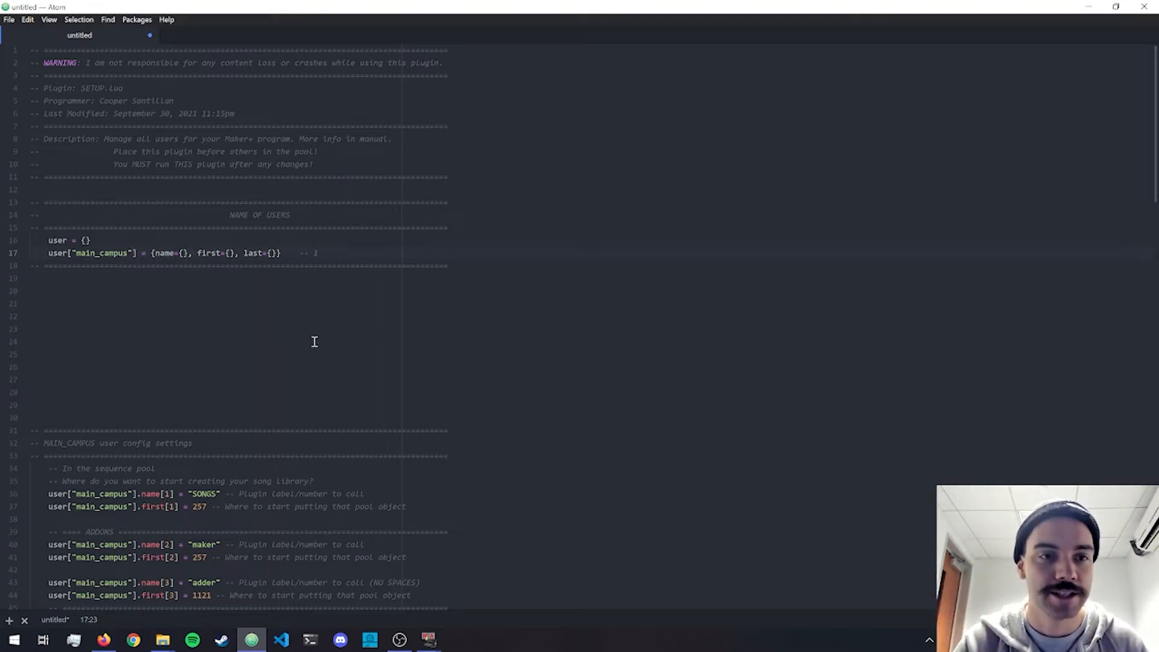
key("BackSpace")
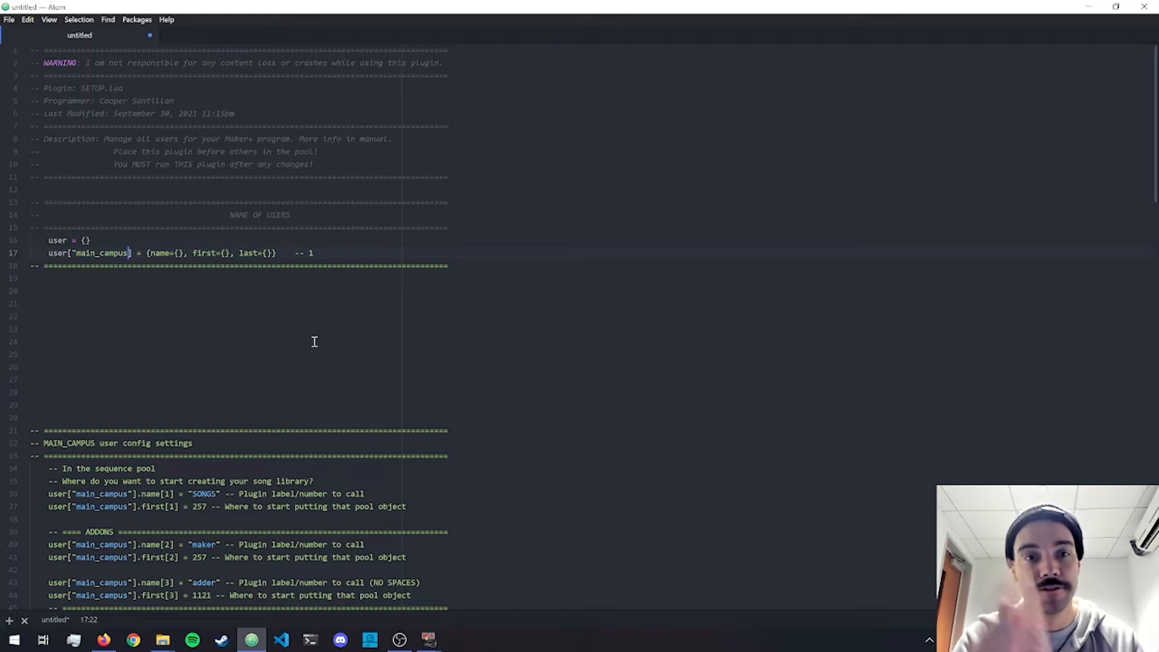
type("\"")
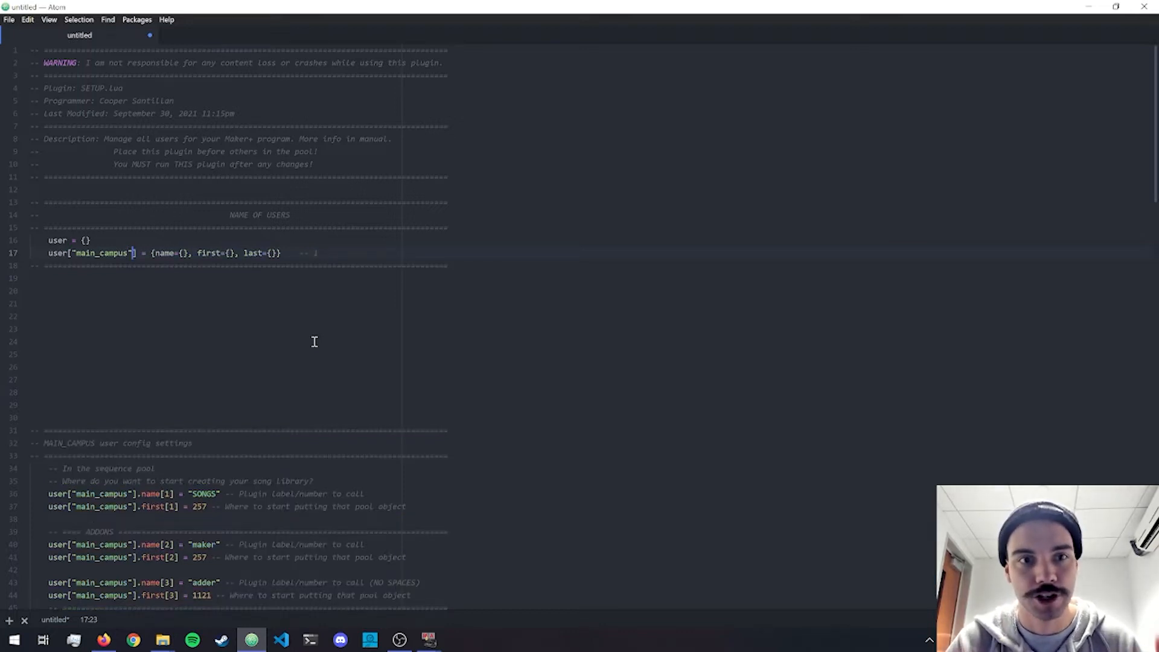
Look through the MAIN_CAMPUS config settings down to the fixture group setting, and return to the user definition.
scroll(221, 311, "down", 2)
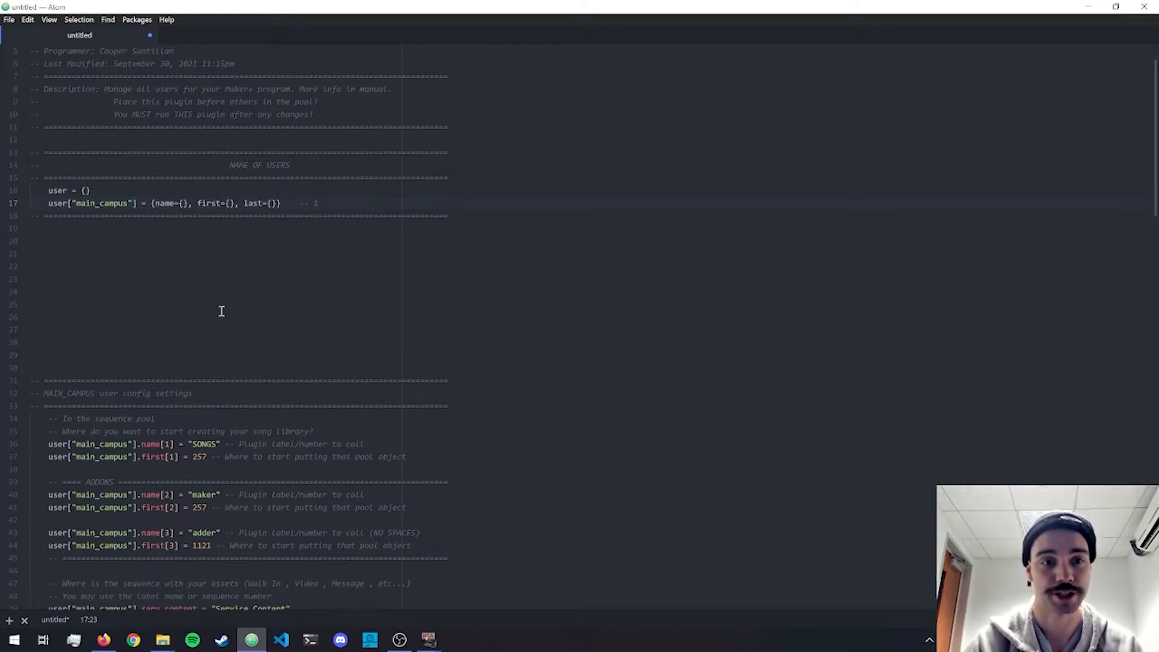
scroll(222, 311, "down", 2)
scroll(221, 311, "down", 6)
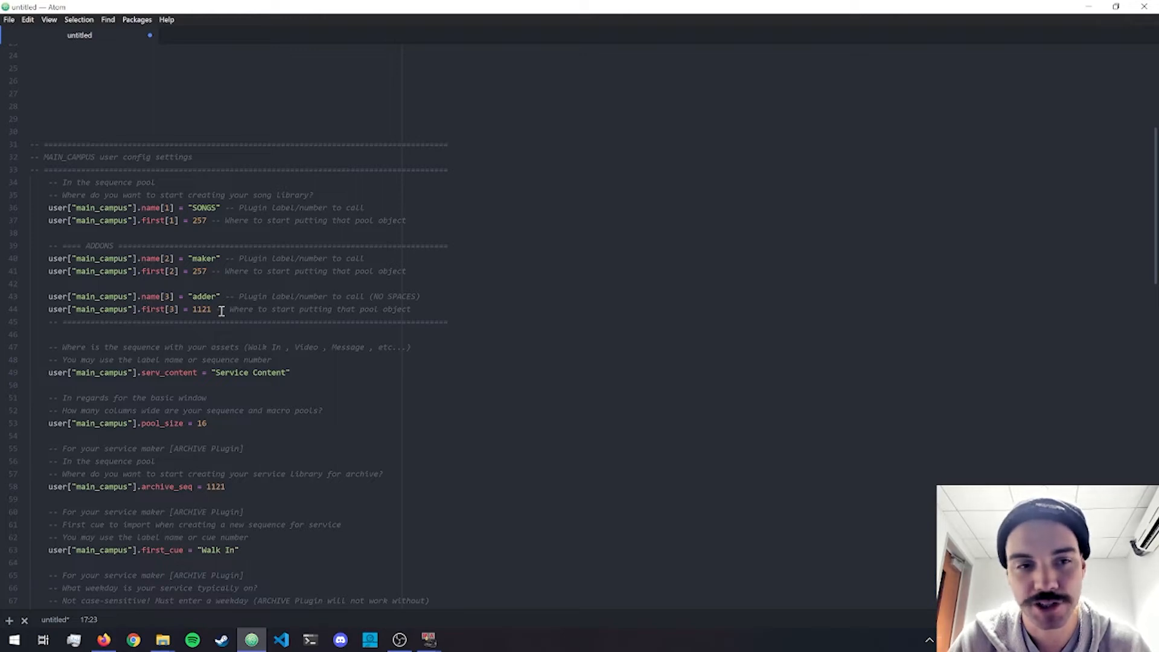
scroll(222, 311, "down", 4)
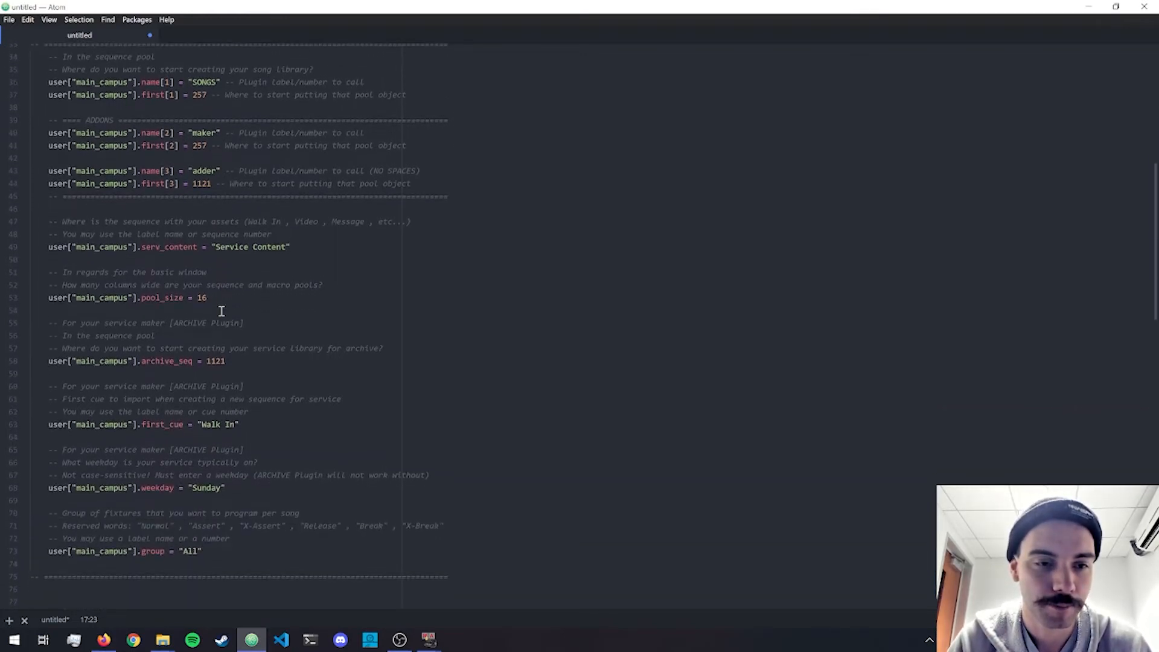
scroll(222, 311, "down", 3)
scroll(221, 311, "up", 6)
scroll(222, 311, "up", 9)
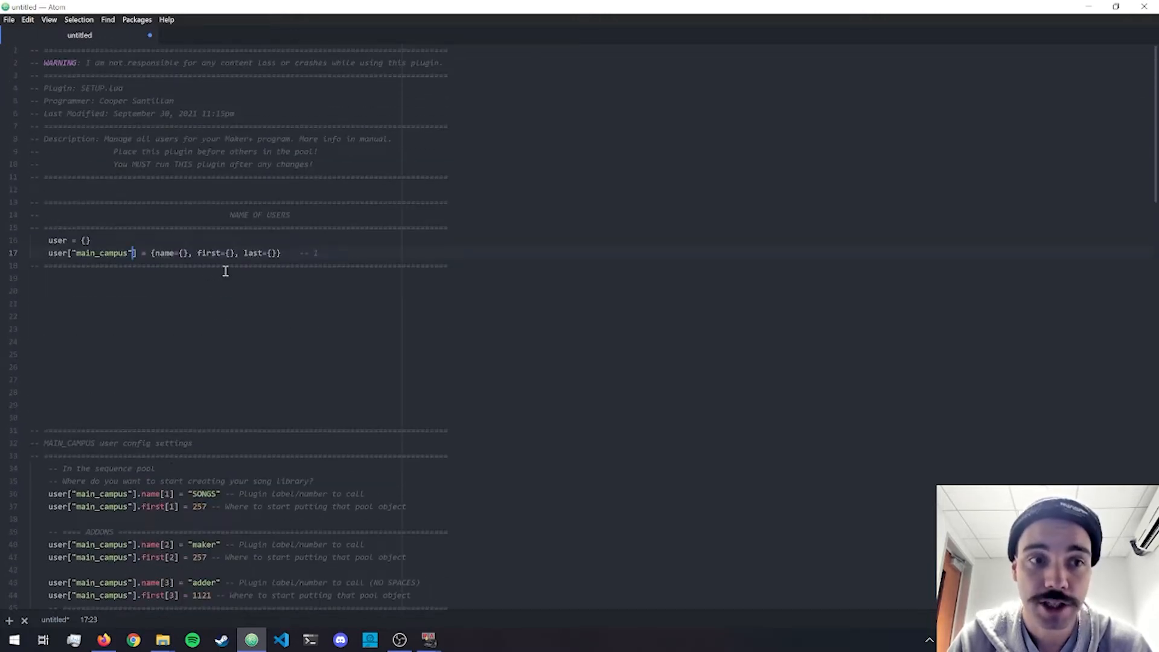
Examine the main_campus definition line and the sequence label assigned to serv_content.
left_click(368, 254)
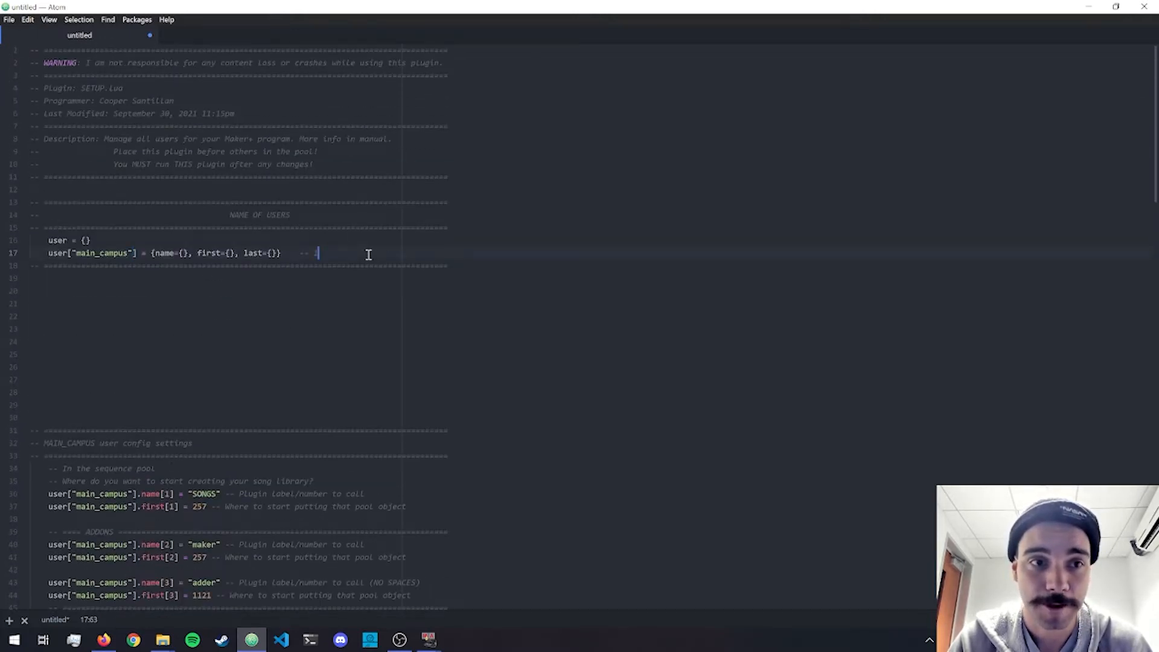
scroll(368, 254, "down", 4)
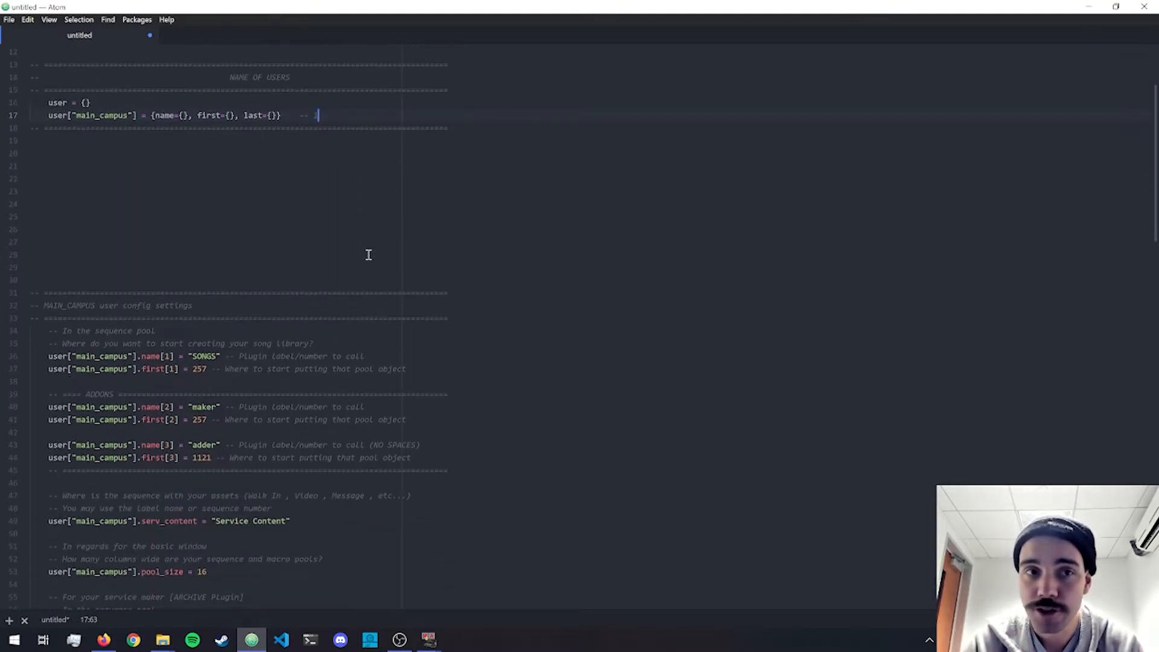
scroll(368, 254, "down", 3)
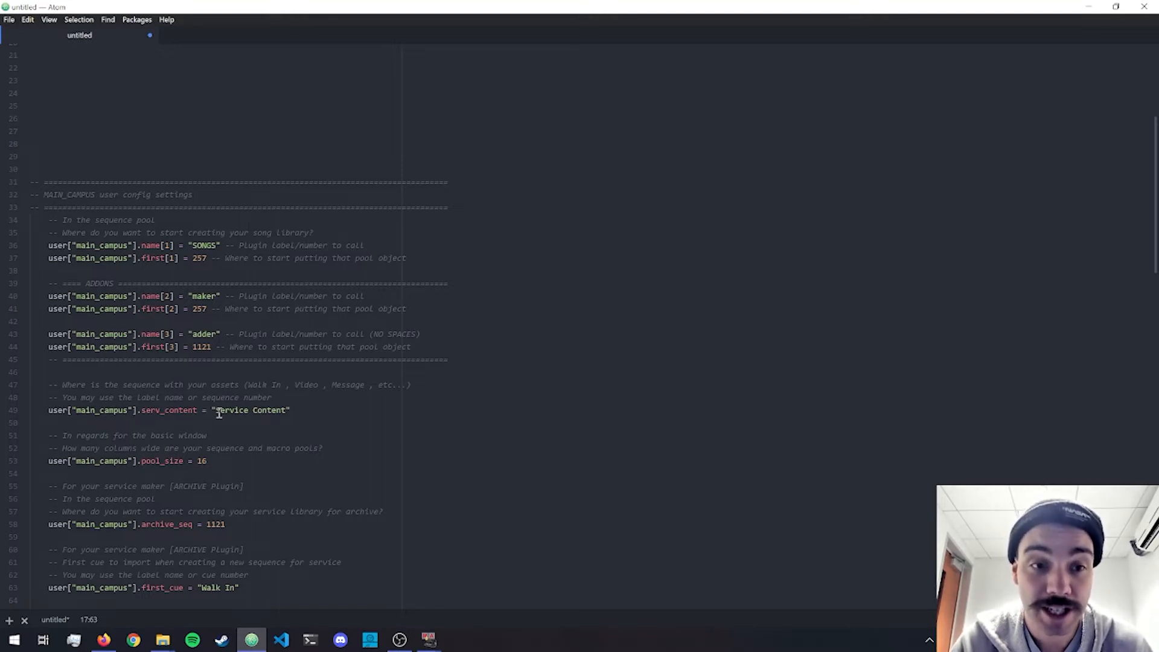
left_click_drag(217, 411, 289, 414)
left_click(289, 414)
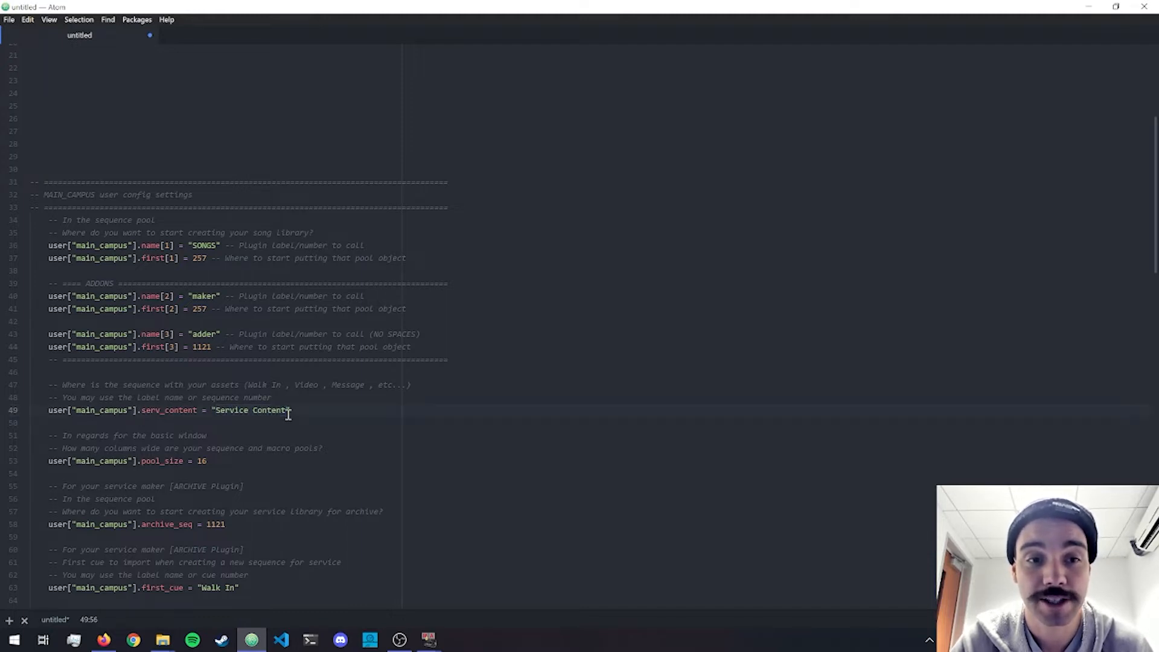
Switch to the grandMA2 Screen 2 window and close the SETUP plugin editor.
mouse_move(435, 641)
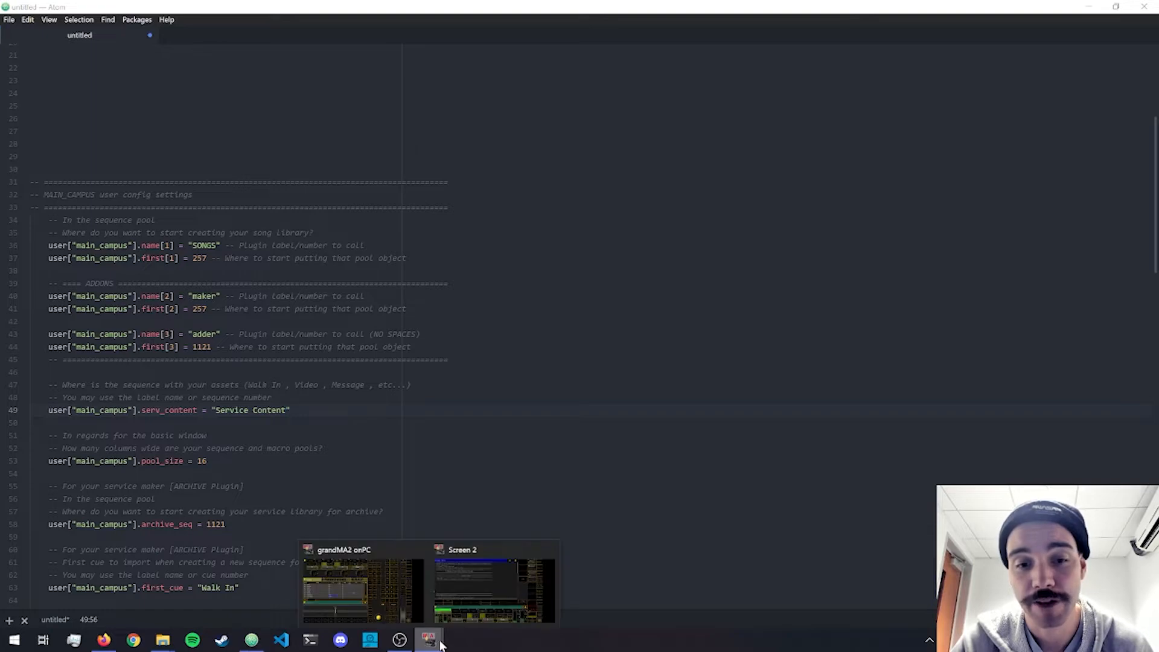
left_click(459, 573)
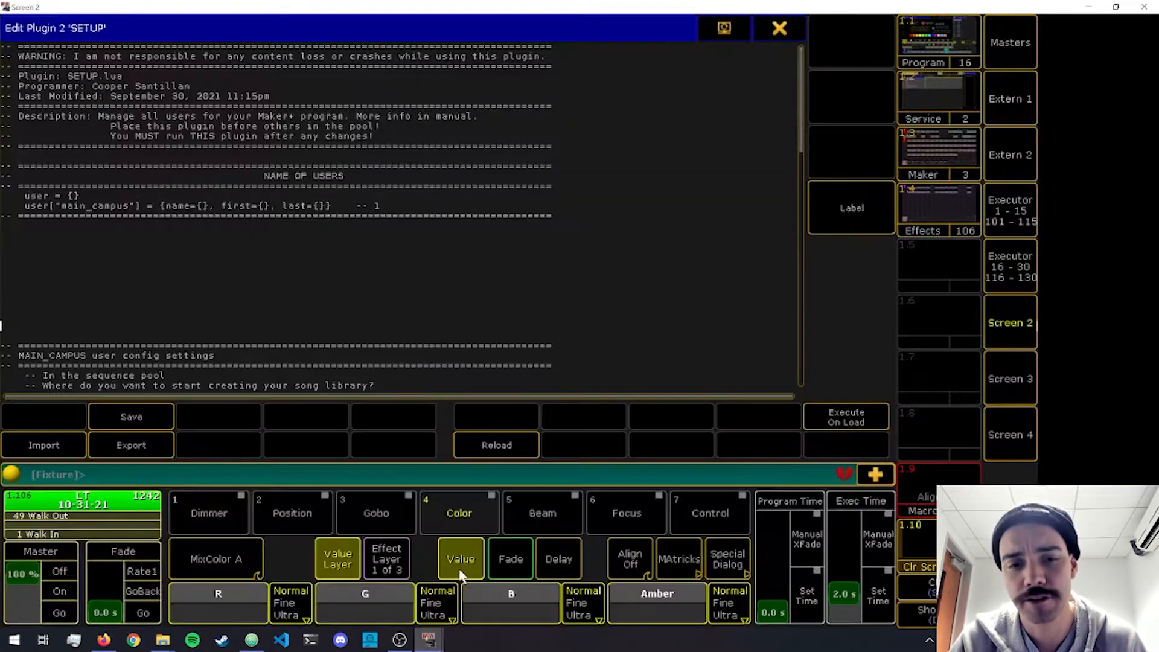
left_click(779, 27)
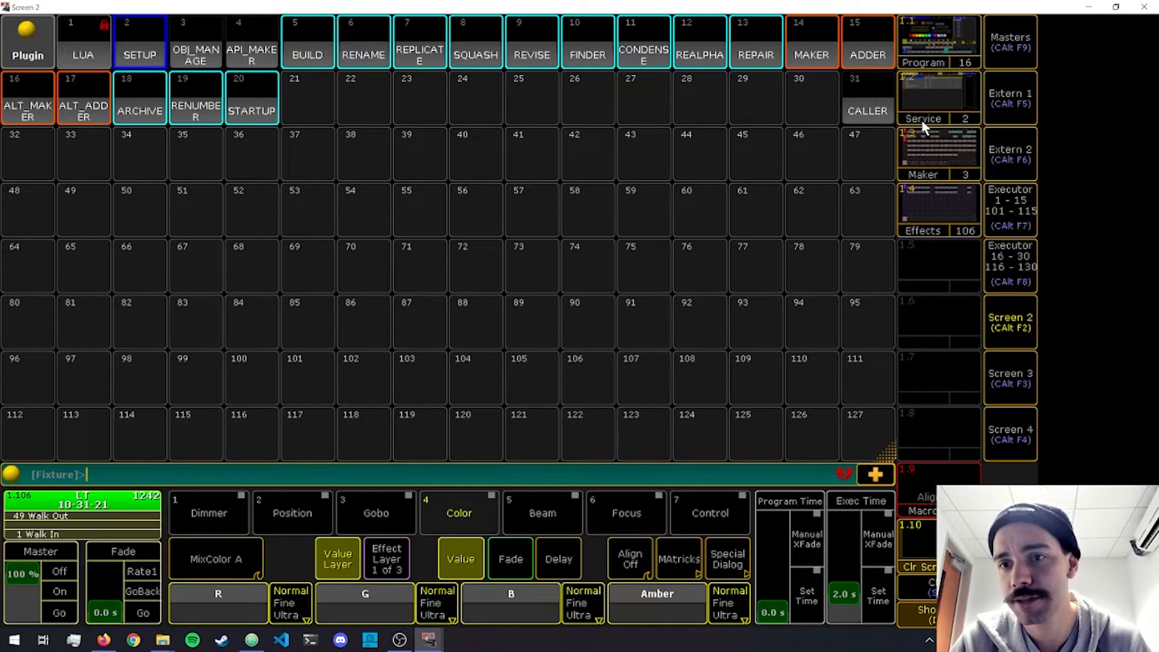
Show the Maker, Adder 1, Service 1 and Song 1 views to check where each pool starts.
left_click(933, 151)
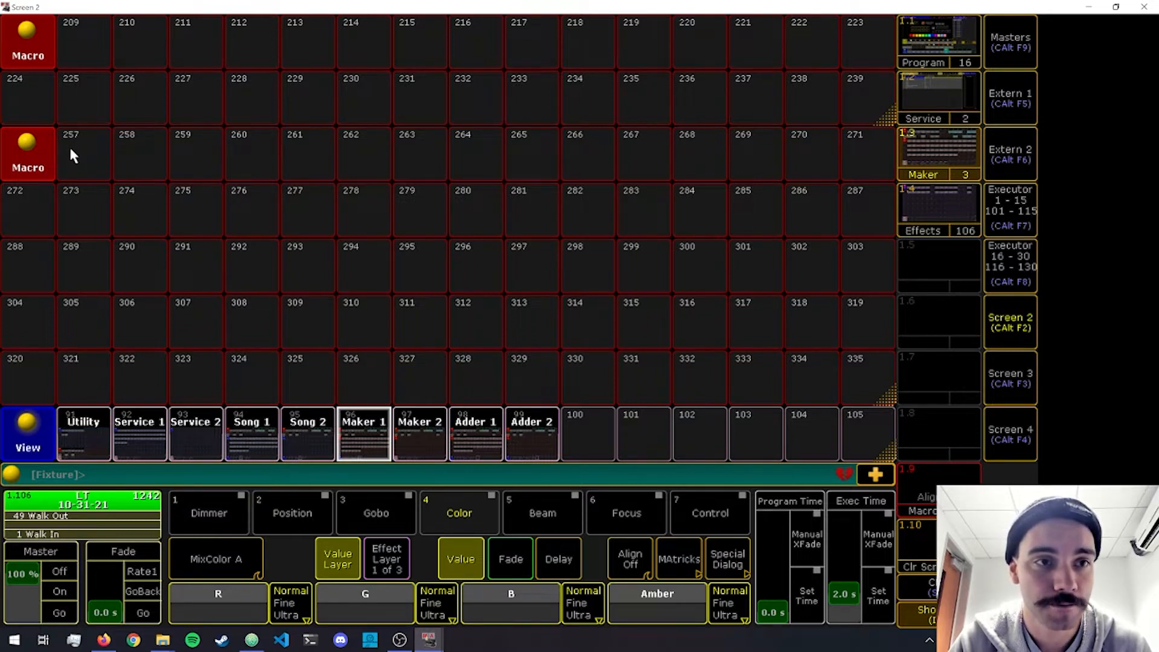
left_click(455, 436)
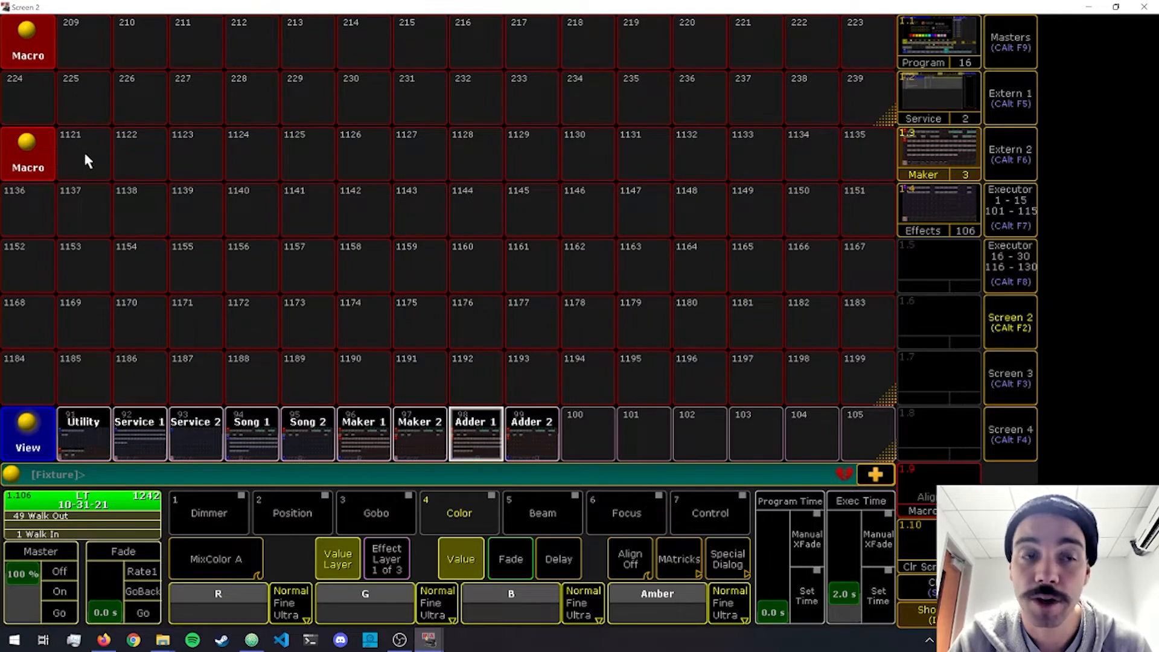
left_click(175, 439)
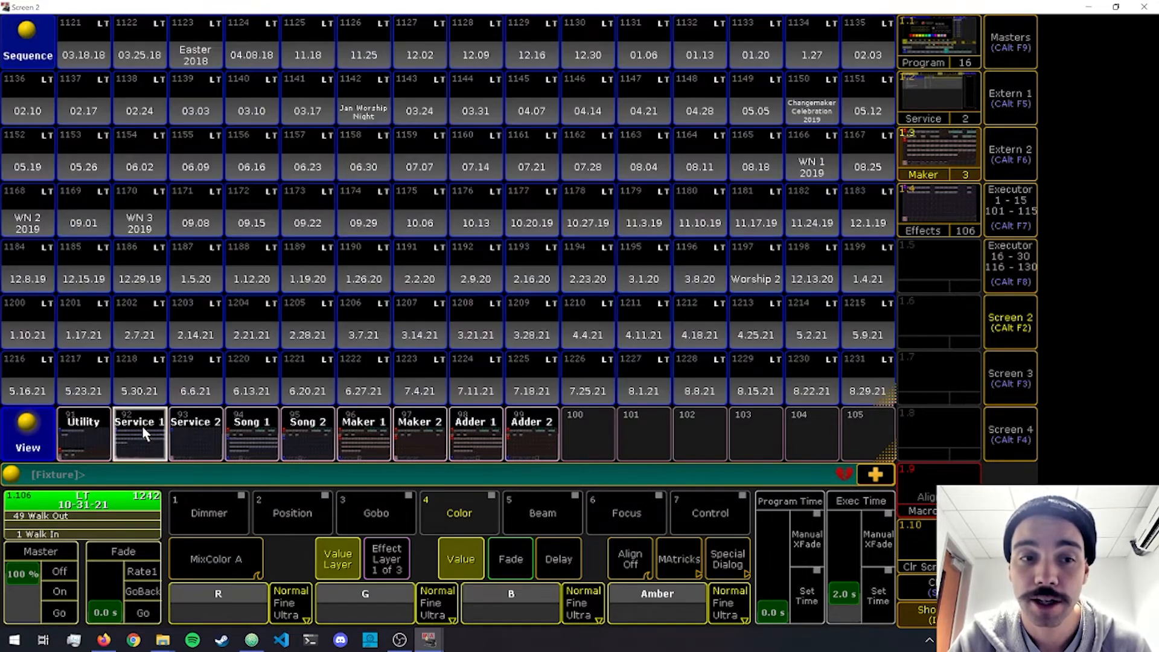
left_click(139, 437)
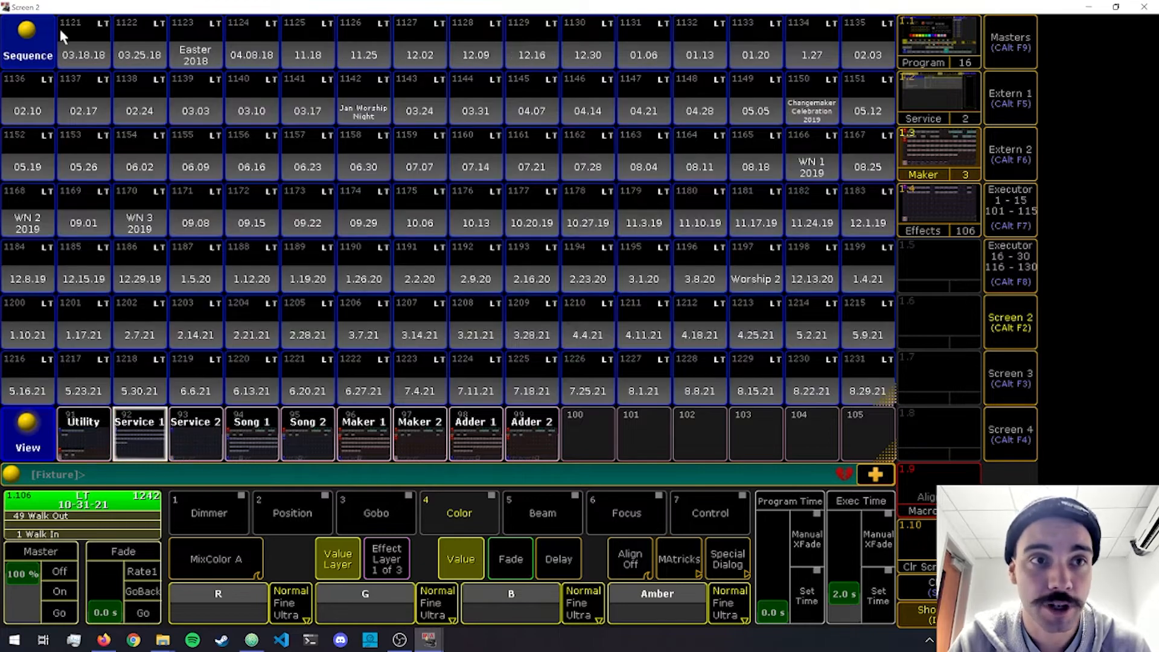
left_click(247, 433)
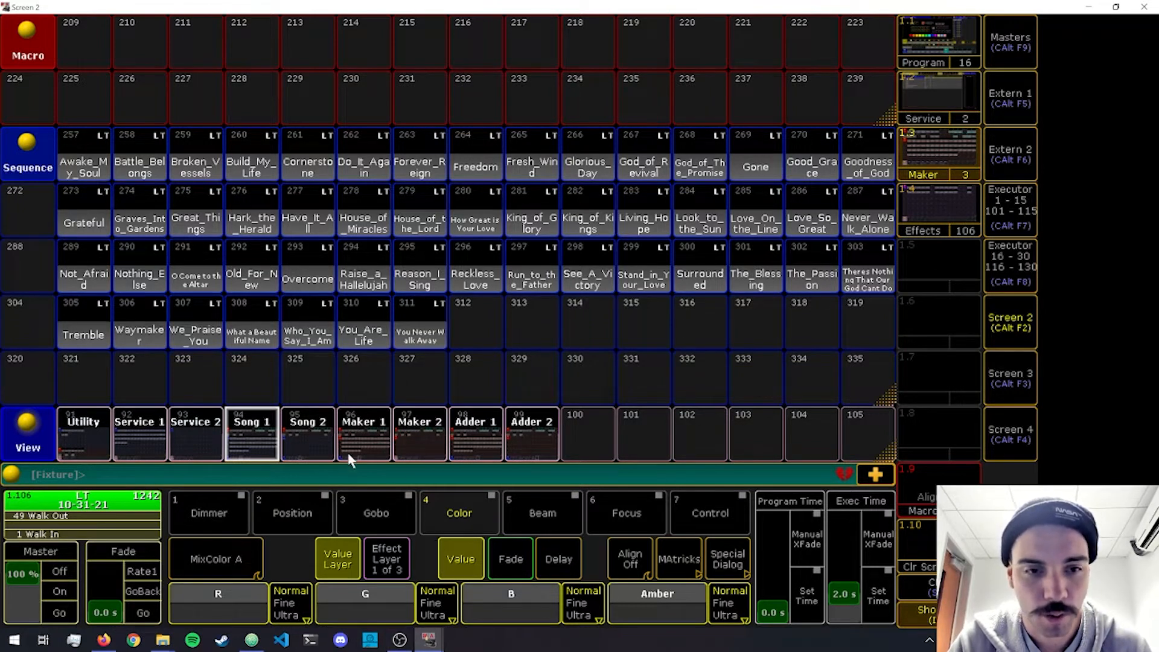
Switch to Atom and examine the song library's plugin label and start number, plus the maker add-on's start number.
left_click(252, 640)
scroll(275, 308, "down", 1)
scroll(275, 308, "down", 2)
left_click(430, 192)
left_click_drag(430, 192, 36, 156)
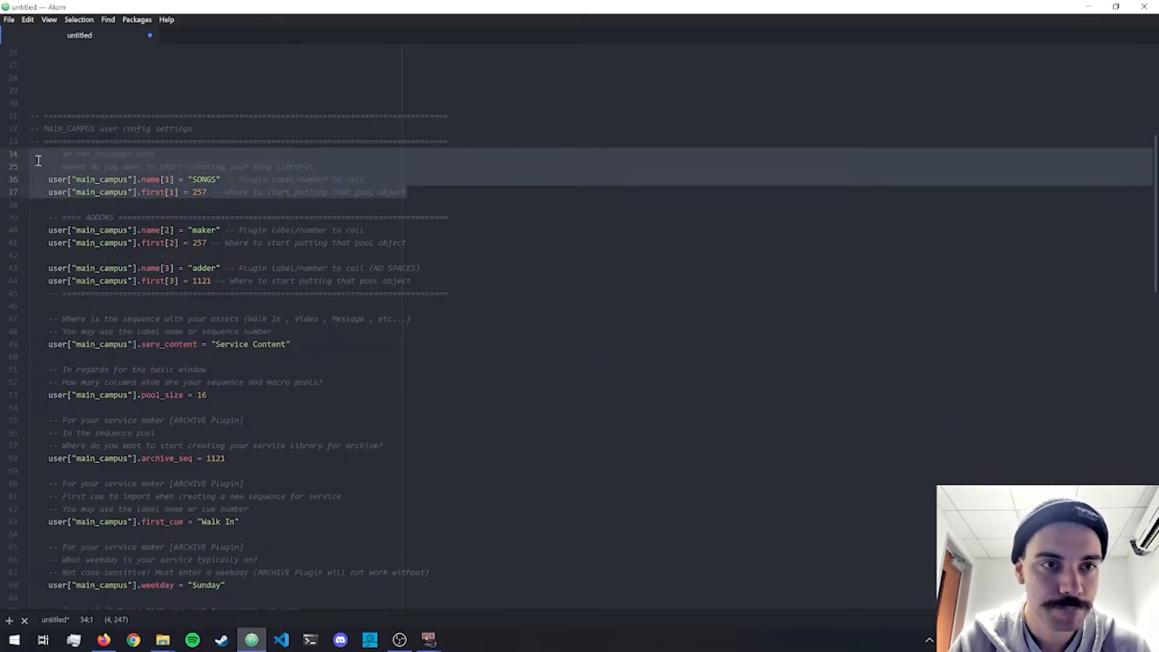
left_click(36, 155)
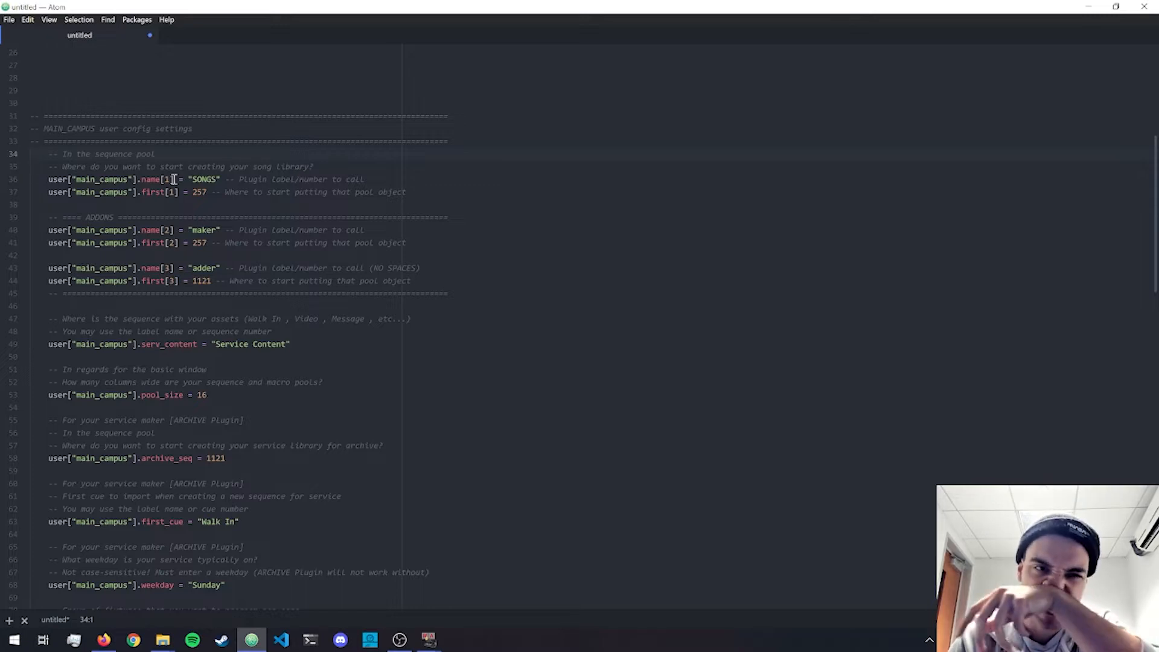
left_click_drag(411, 192, 47, 176)
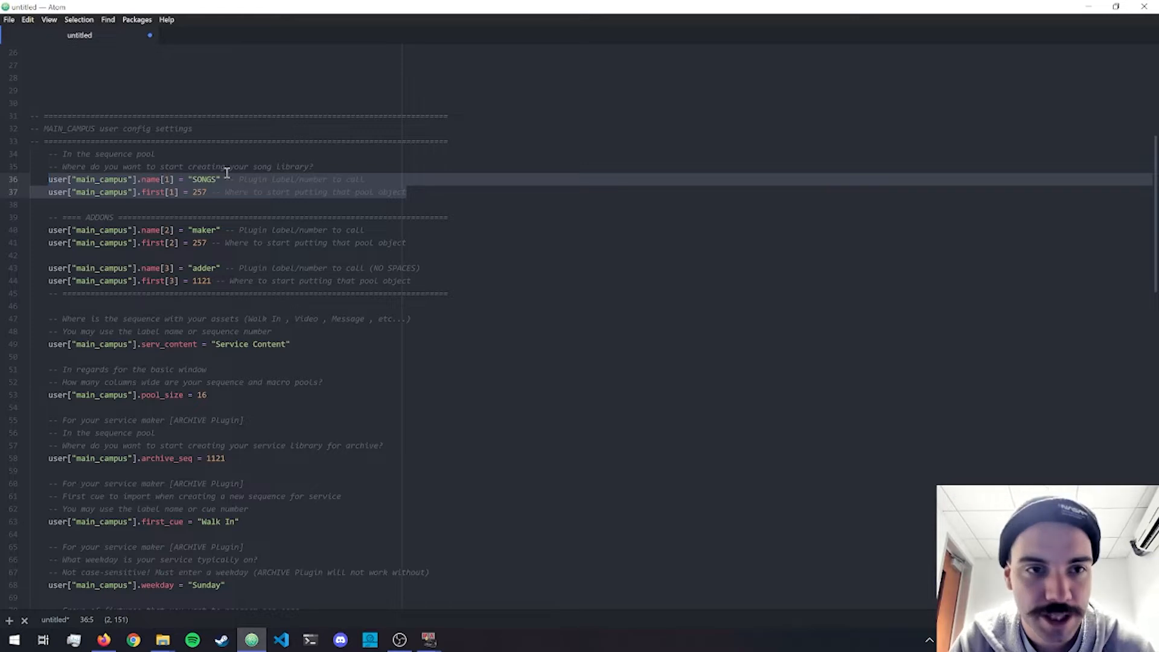
double_click(206, 179)
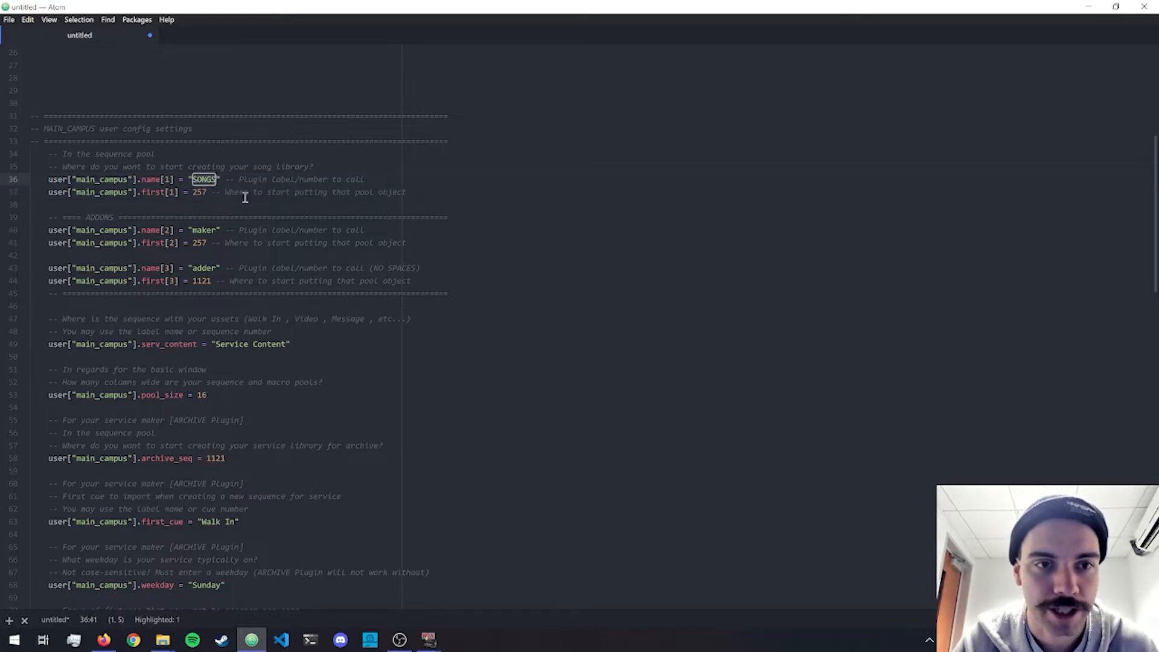
double_click(197, 192)
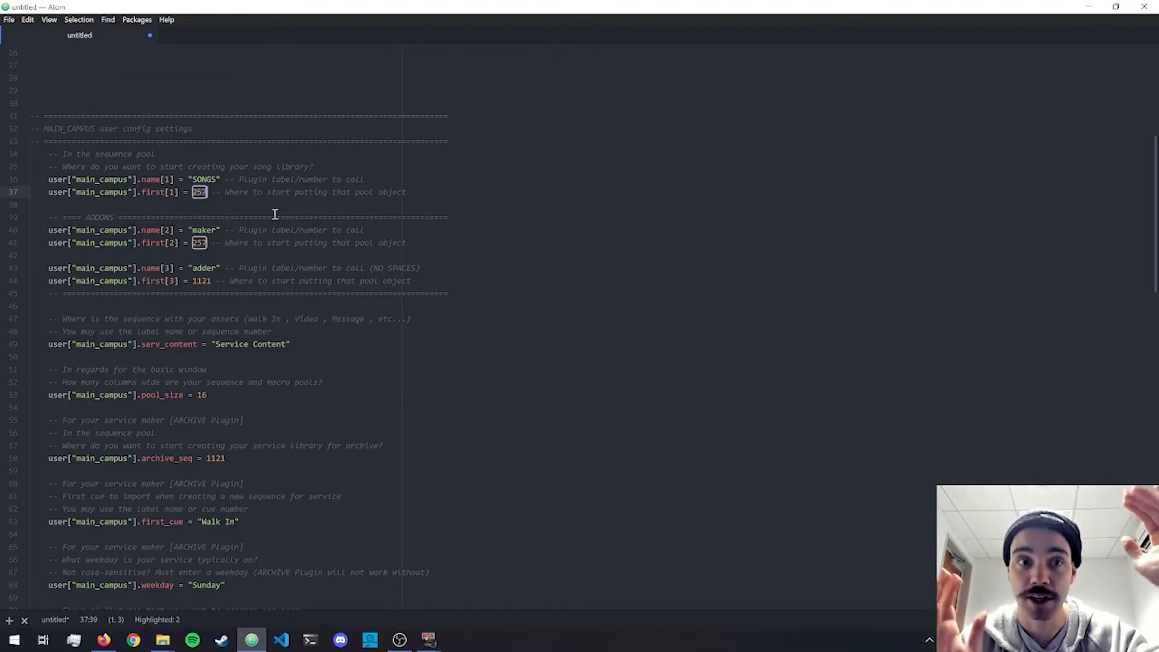
left_click(200, 243)
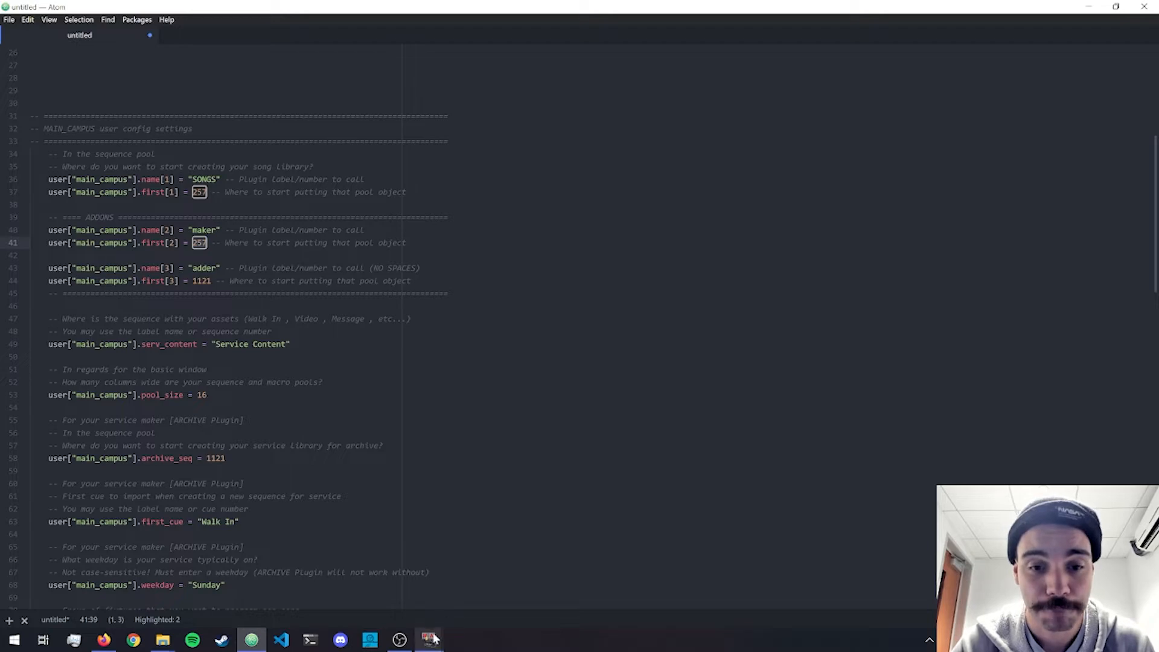
Switch to grandMA2 Screen 2 and check the macro pools in the Maker 1 and Adder 1 views.
mouse_move(429, 638)
left_click(440, 574)
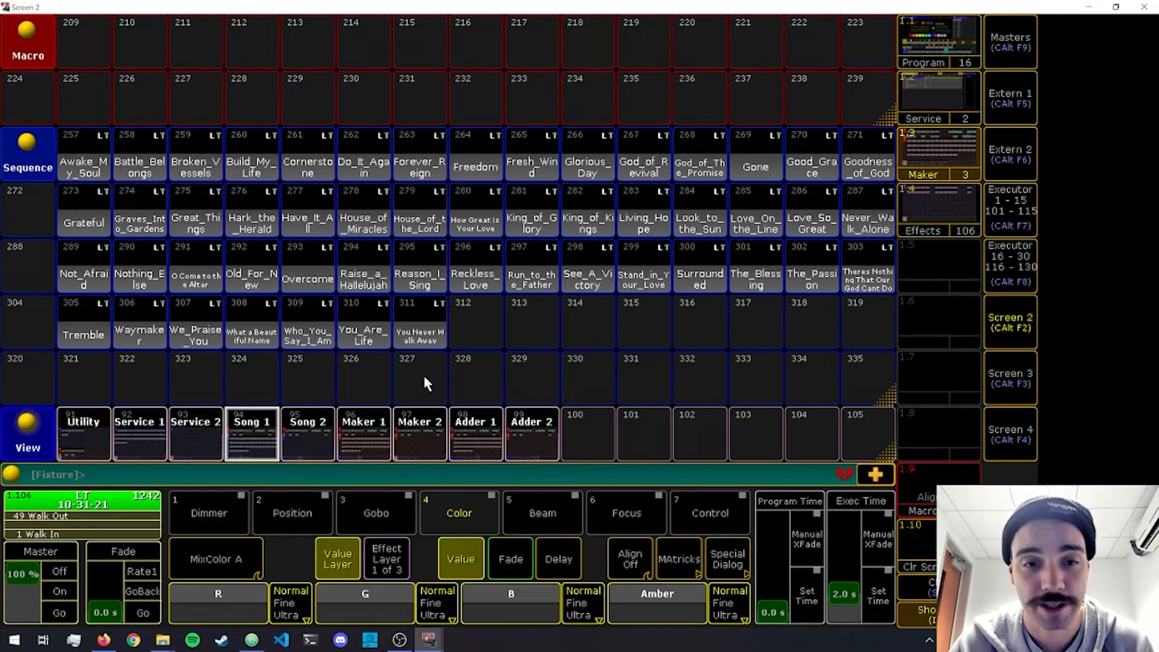
left_click(361, 425)
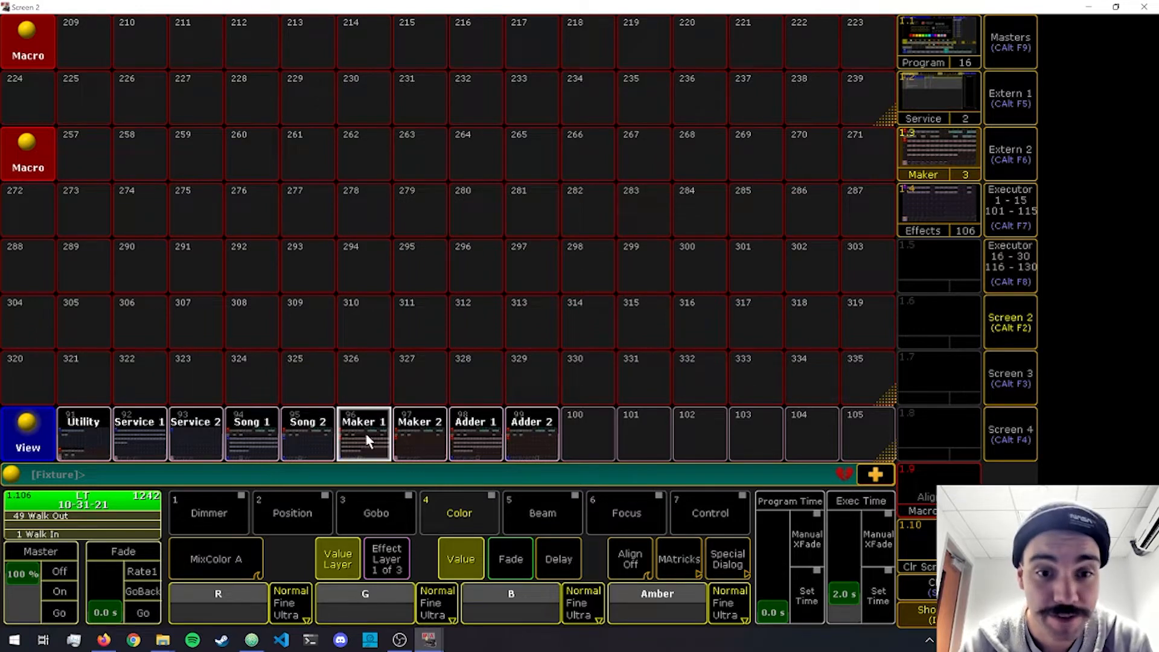
left_click(461, 432)
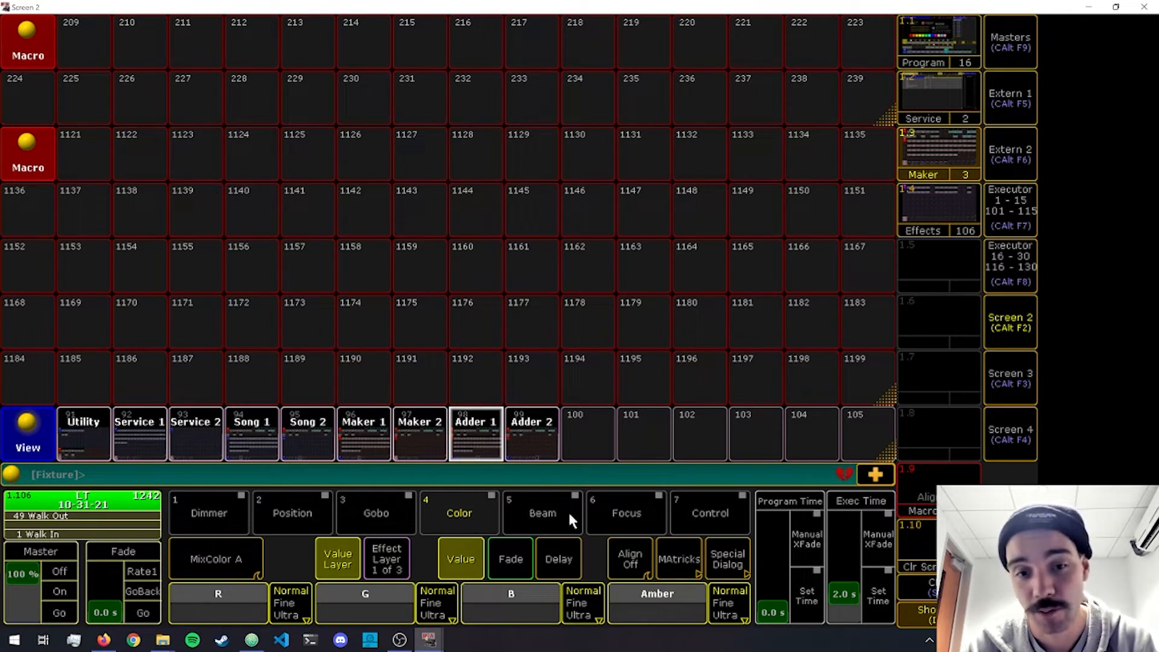
Switch to Atom and examine the adder add-on's plugin label and its starting pool number.
left_click(252, 640)
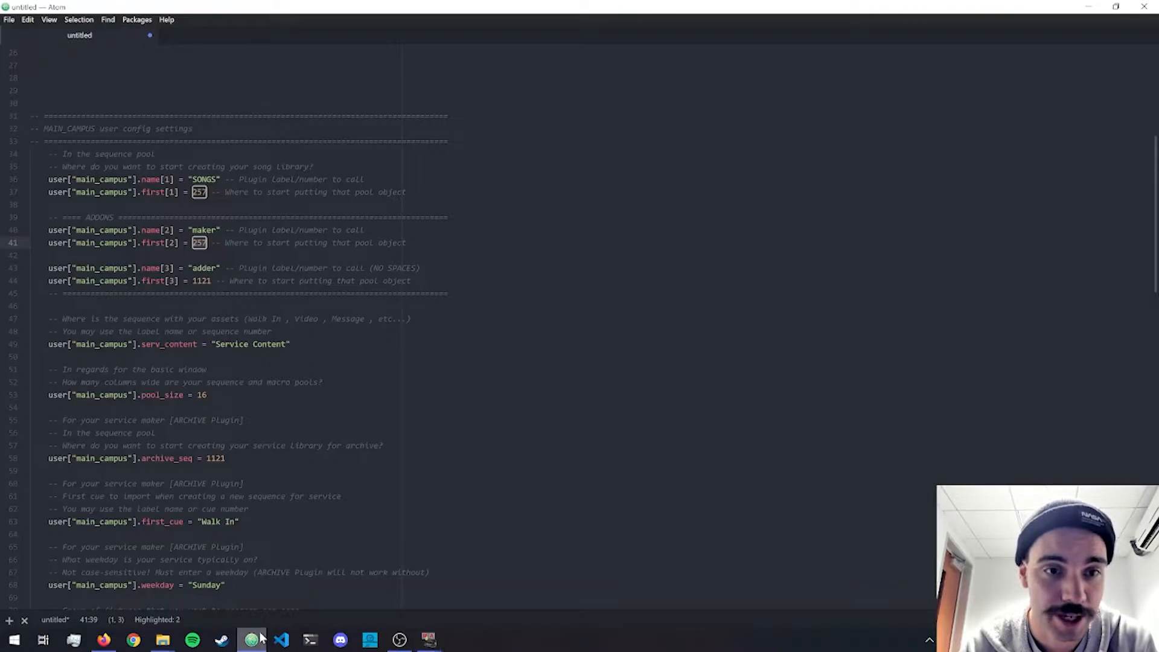
triple_click(204, 284)
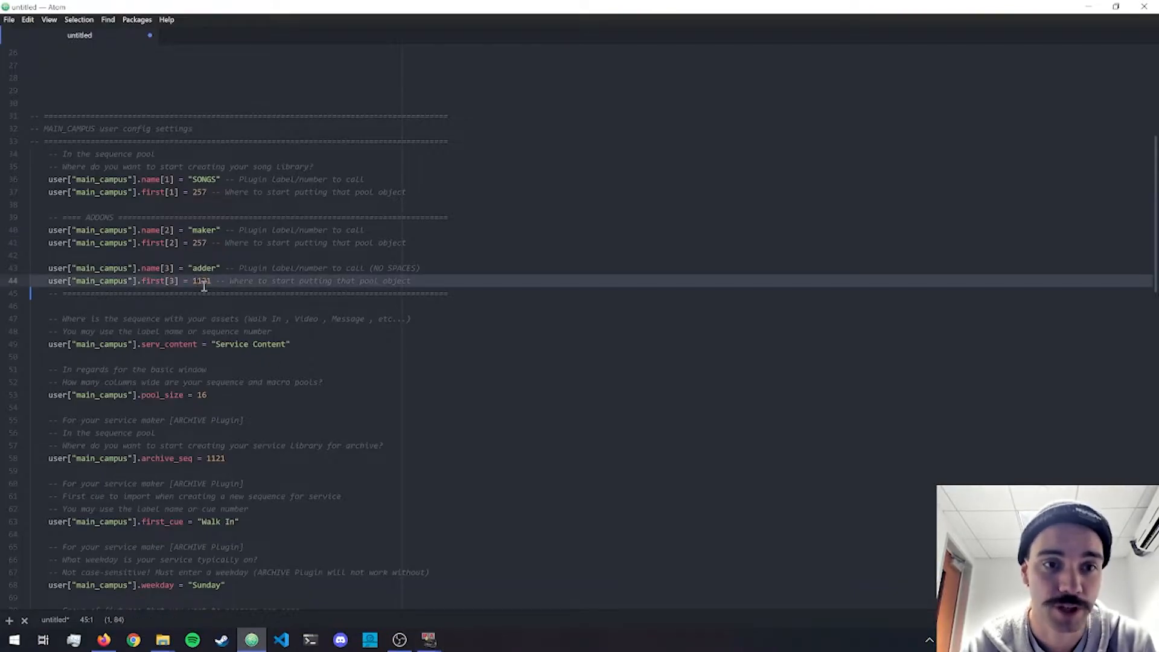
left_click(204, 286)
double_click(204, 268)
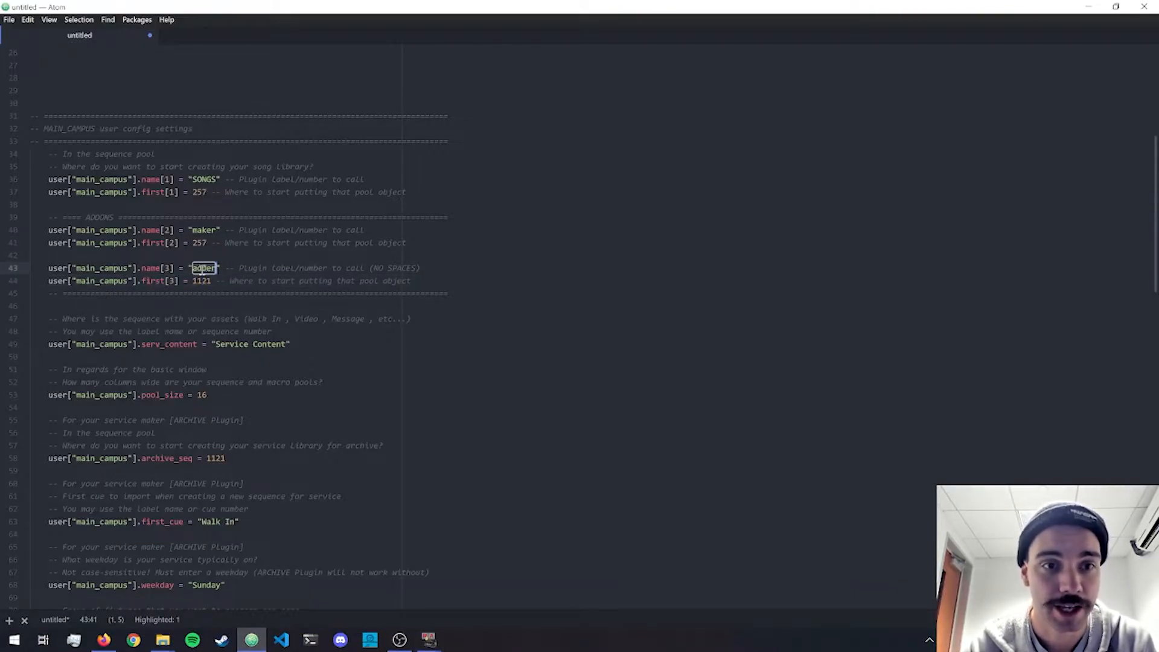
left_click(212, 281)
left_click(192, 281)
left_click_drag(192, 281, 212, 281)
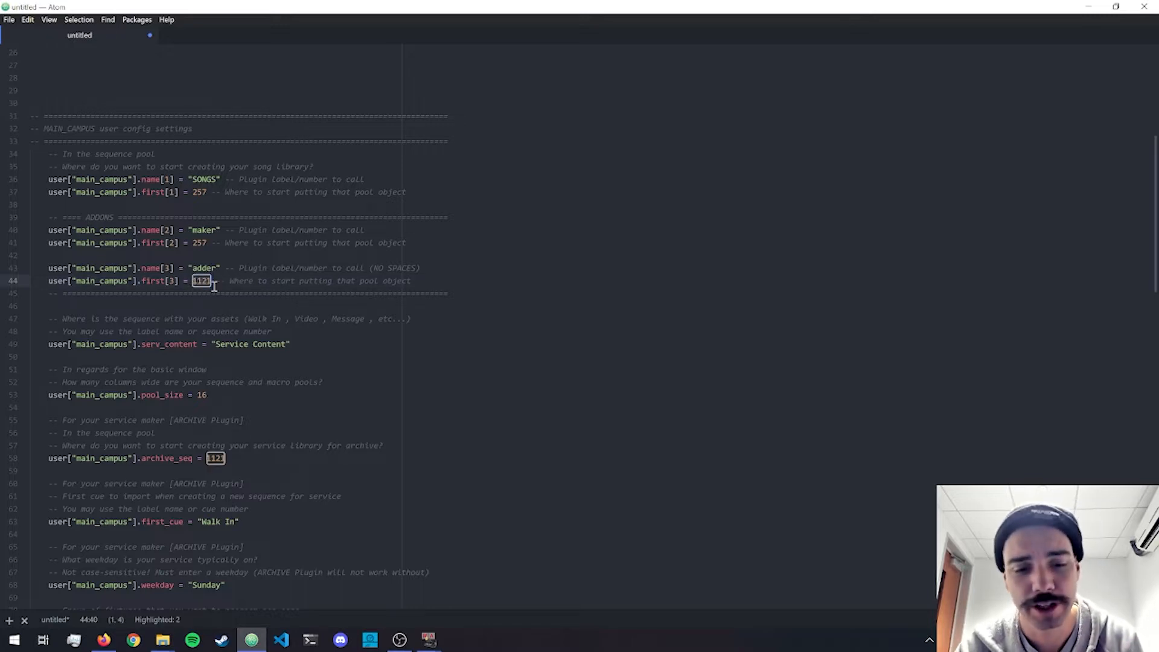
Try 100 as the adder add-on's starting pool number and undo the change.
type("100")
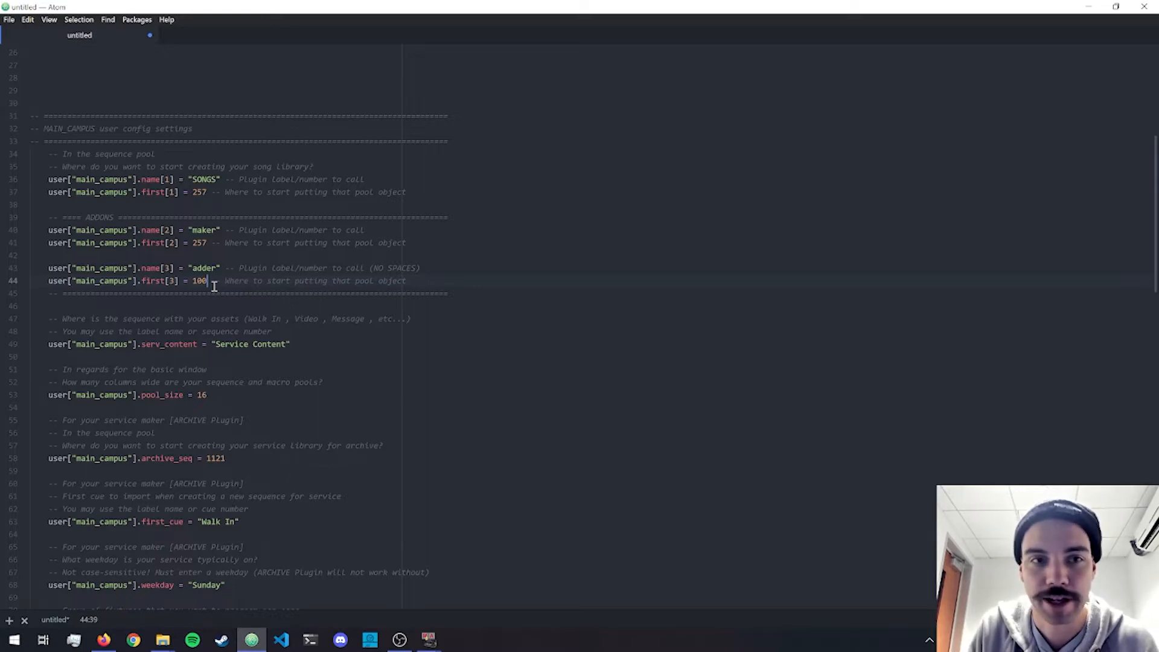
key("ctrl+z")
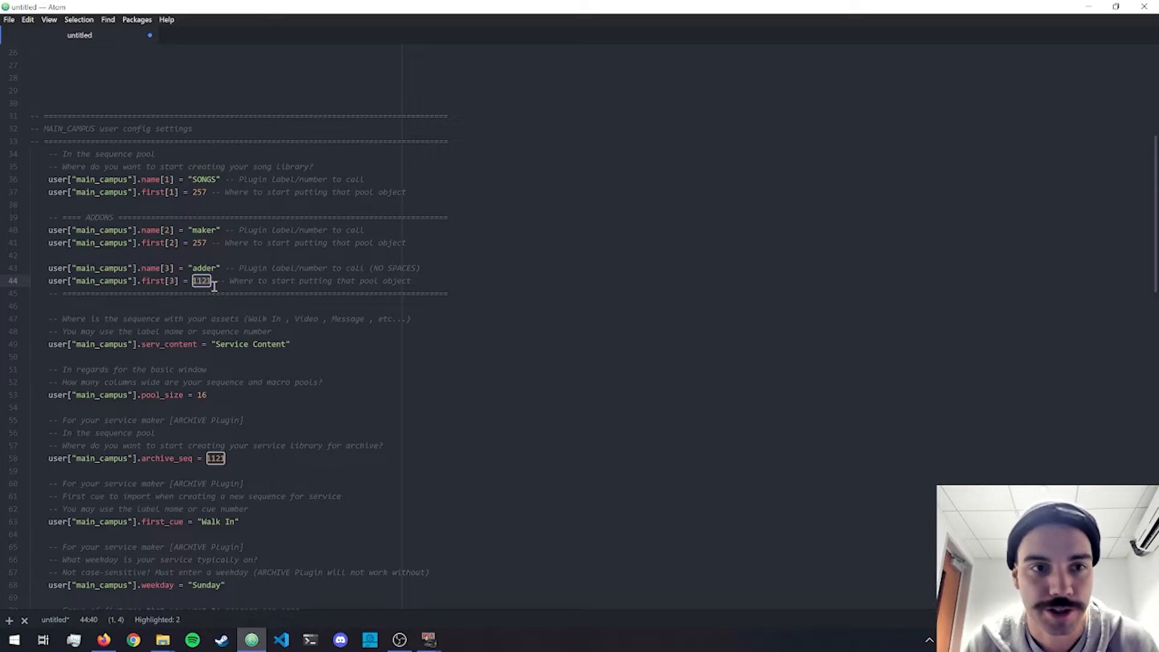
Examine the main campus setting that names the sequence holding the service assets, including its comment lines.
scroll(323, 224, "up", 2)
scroll(322, 224, "up", 2)
scroll(323, 224, "down", 5)
scroll(323, 224, "down", 3)
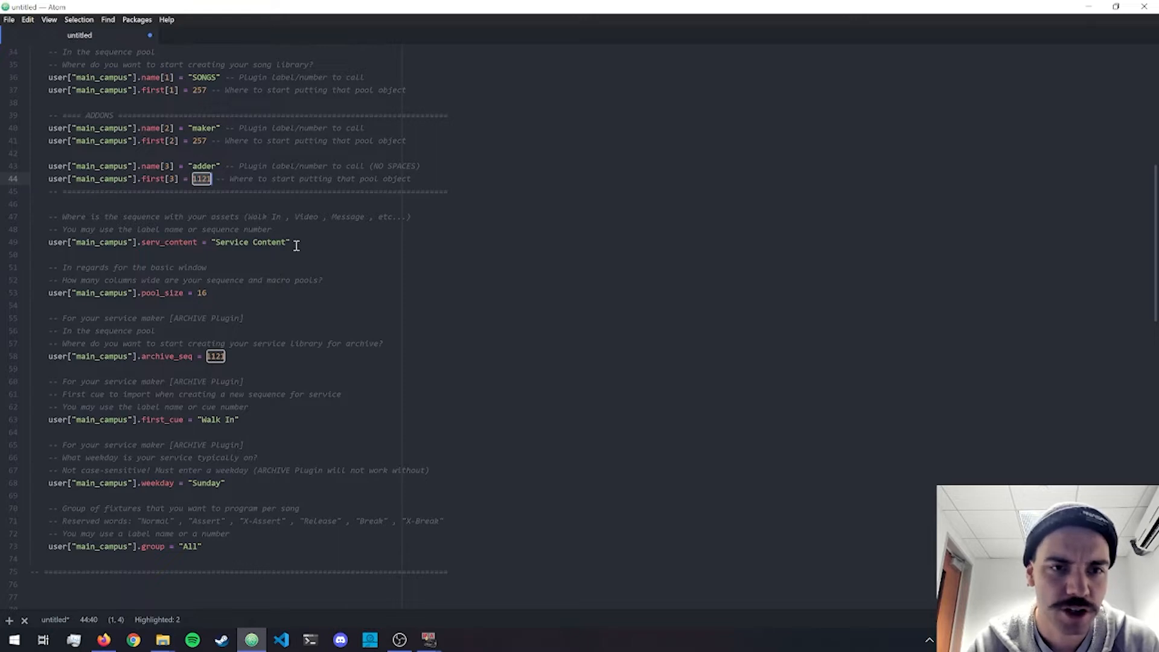
left_click_drag(292, 242, 21, 218)
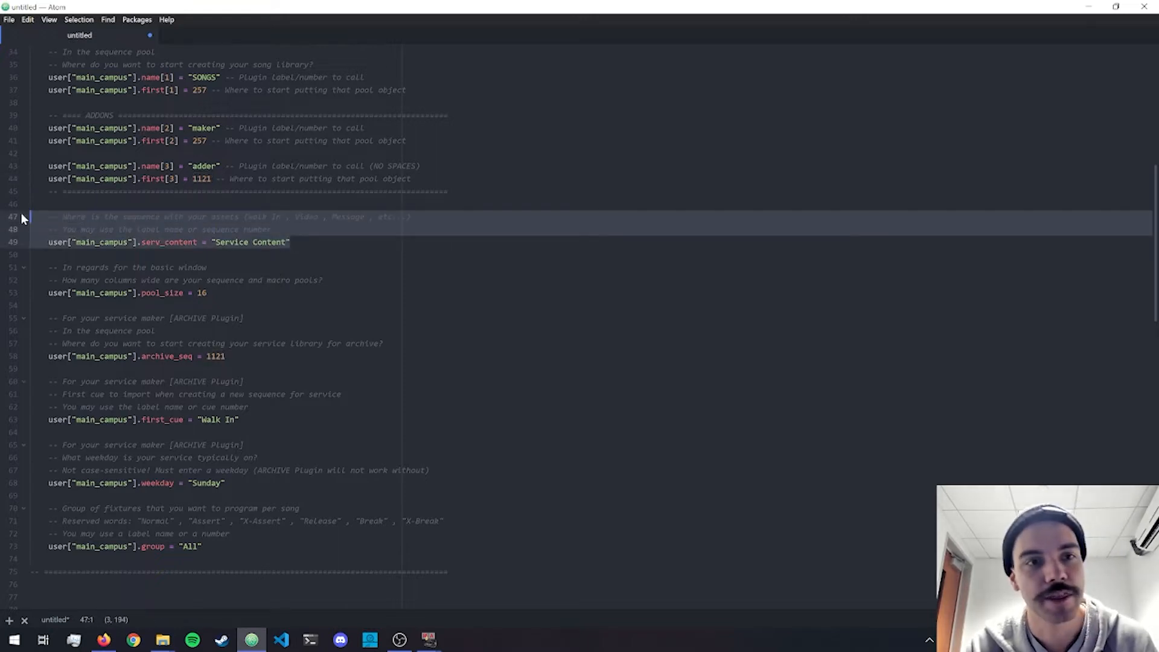
Try "JHM Maker" as the serv_content sequence label for the main campus.
double_click(244, 241)
left_click(275, 243)
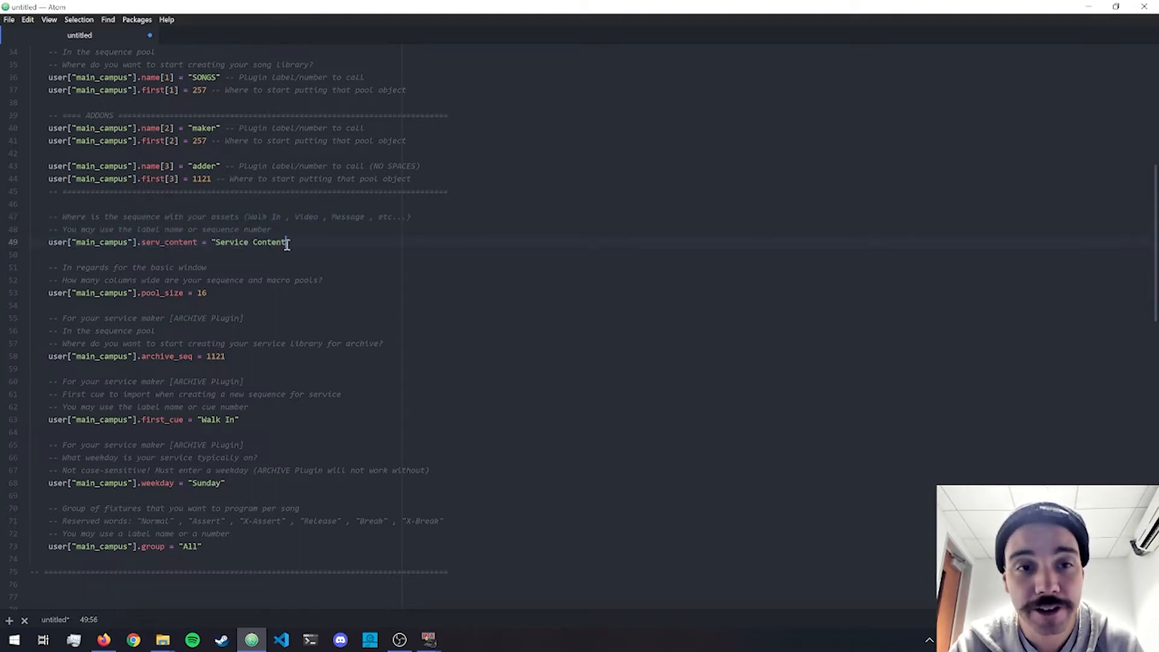
key("ctrl+shift+Left")
key("ctrl+shift+Left")
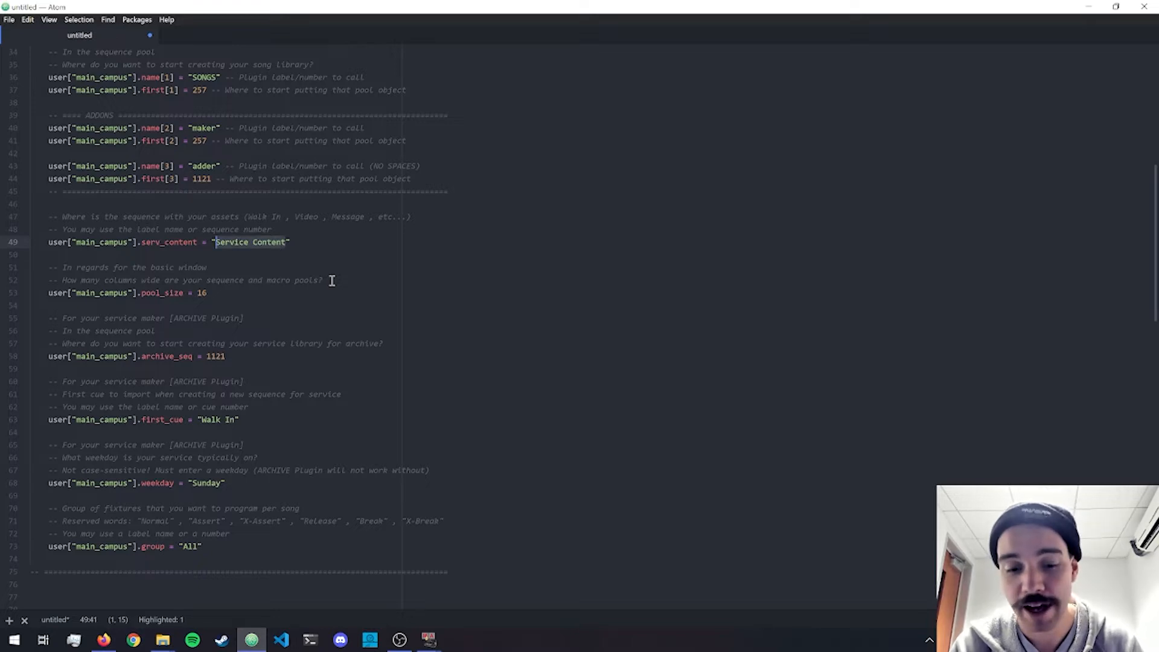
type("JHM ")
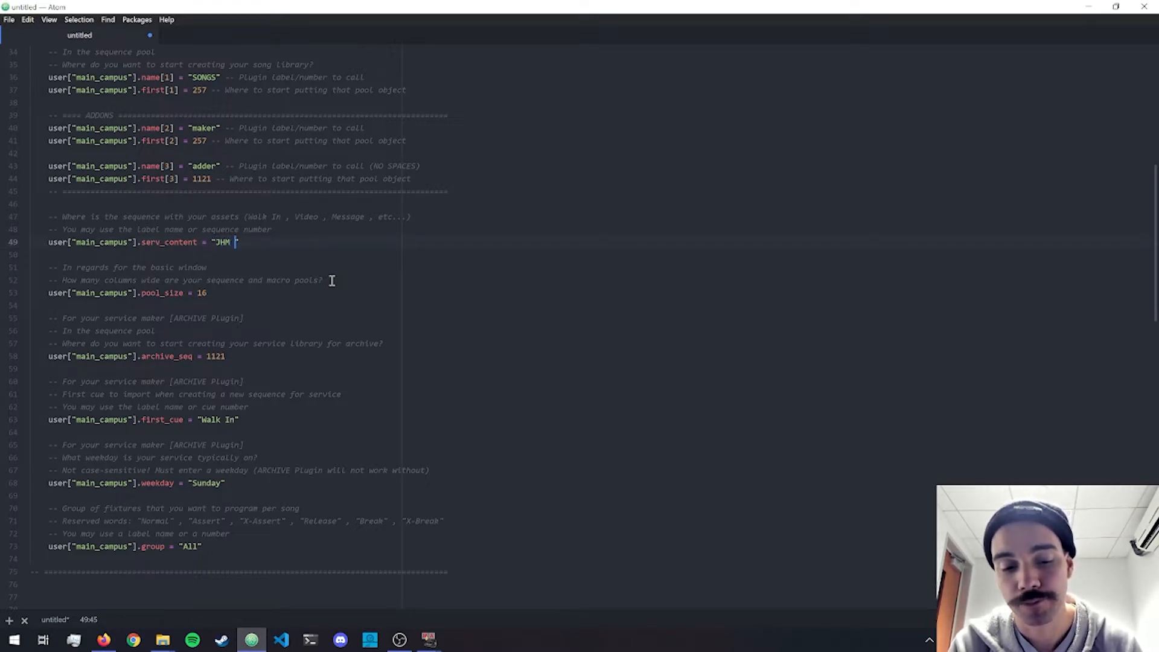
type("Maker")
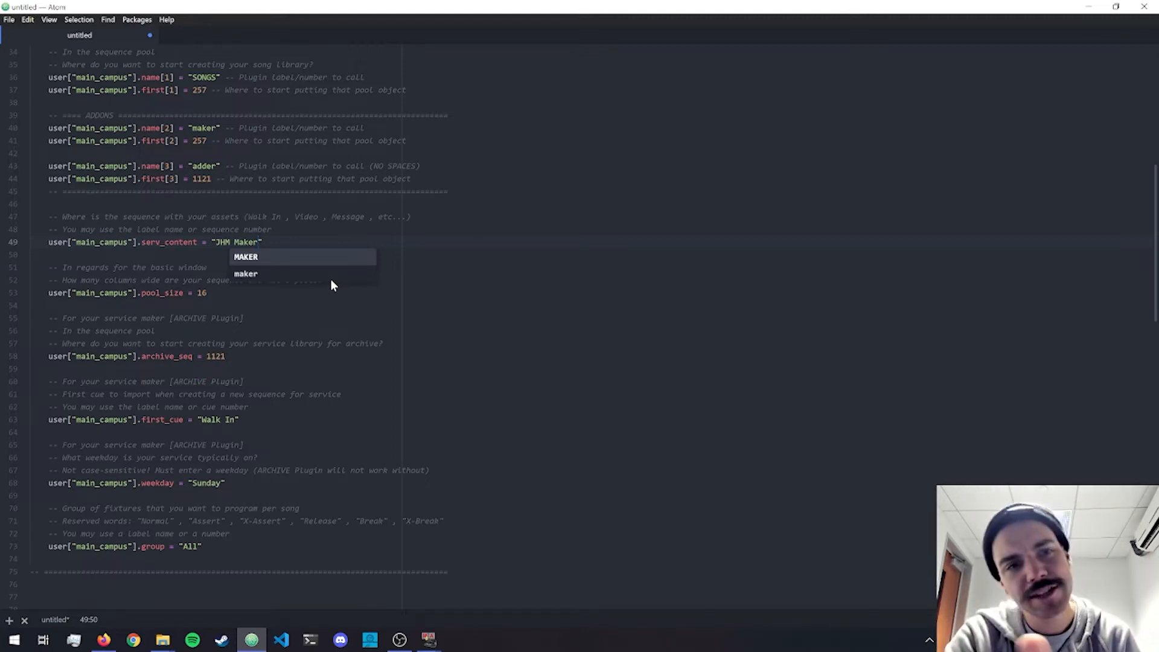
Undo the edit to the serv_content label.
key("BackSpace")
key("BackSpace")
key("BackSpace")
key("BackSpace")
key("BackSpace")
key("BackSpace")
key("ctrl+z")
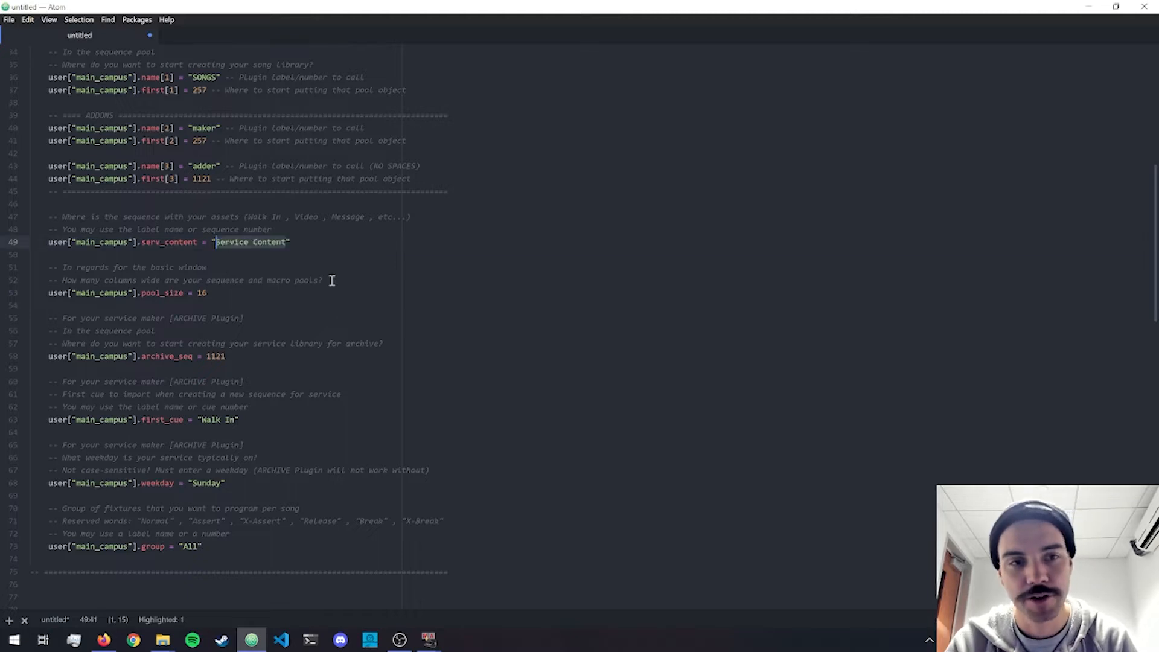
key("Right")
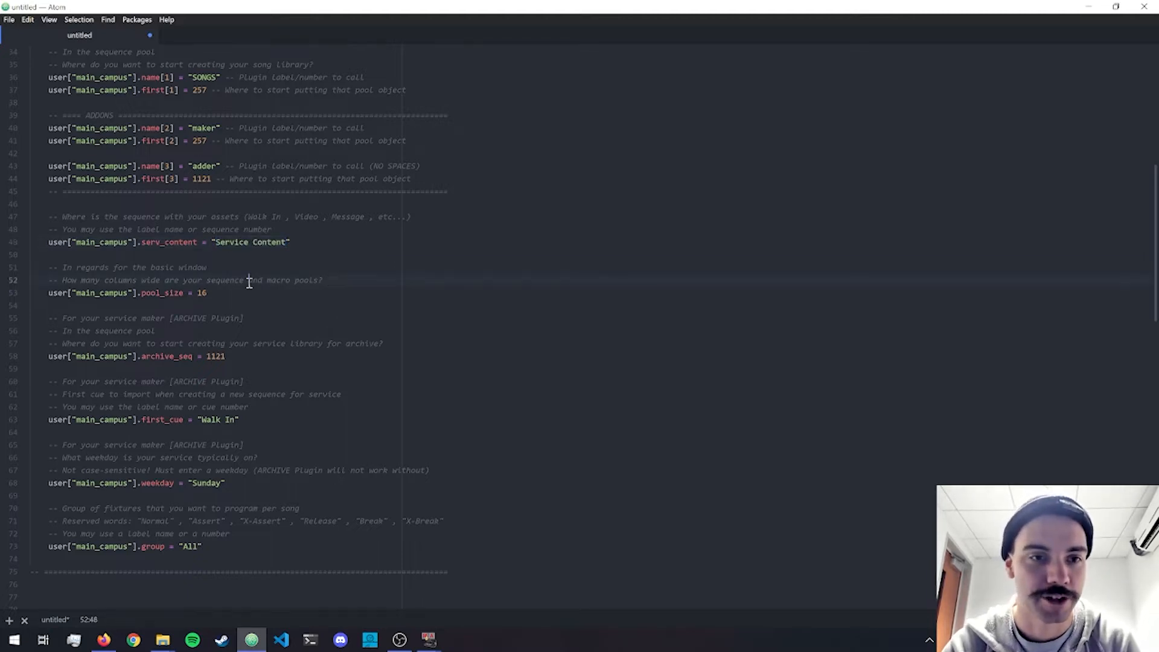
Examine the pool_size setting and compare it with the column width of the Song 1 view in grandMA2 Screen 2.
left_click(222, 294)
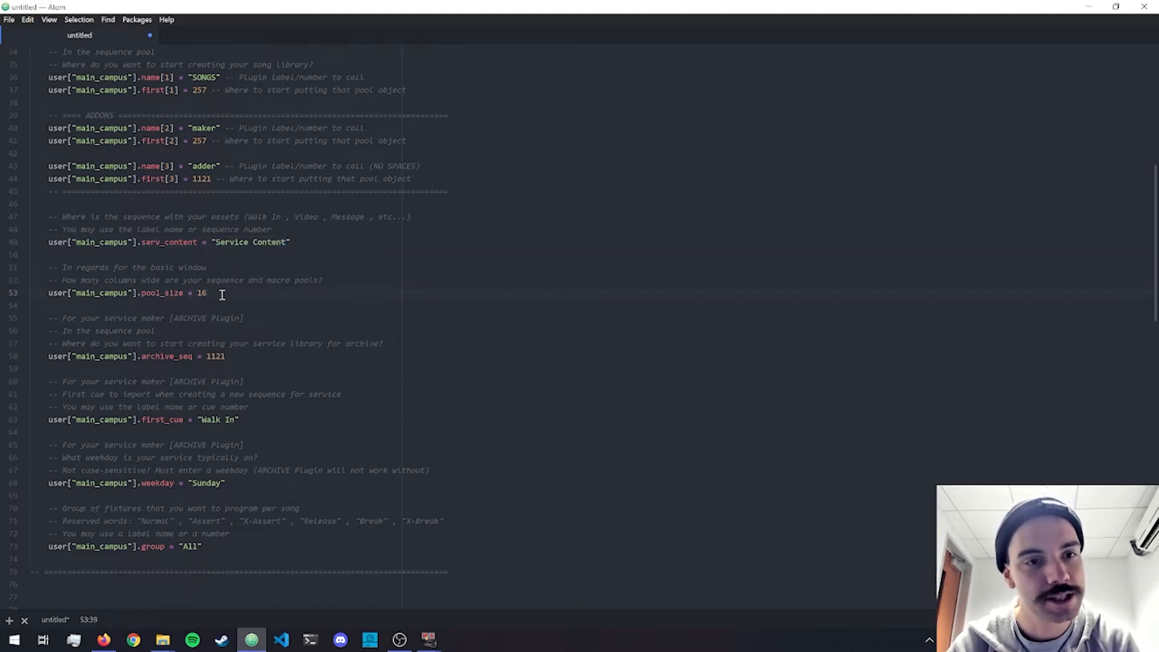
key("ctrl+shift+Left")
key("ctrl+shift+Left")
key("ctrl+shift+Left")
key("Right")
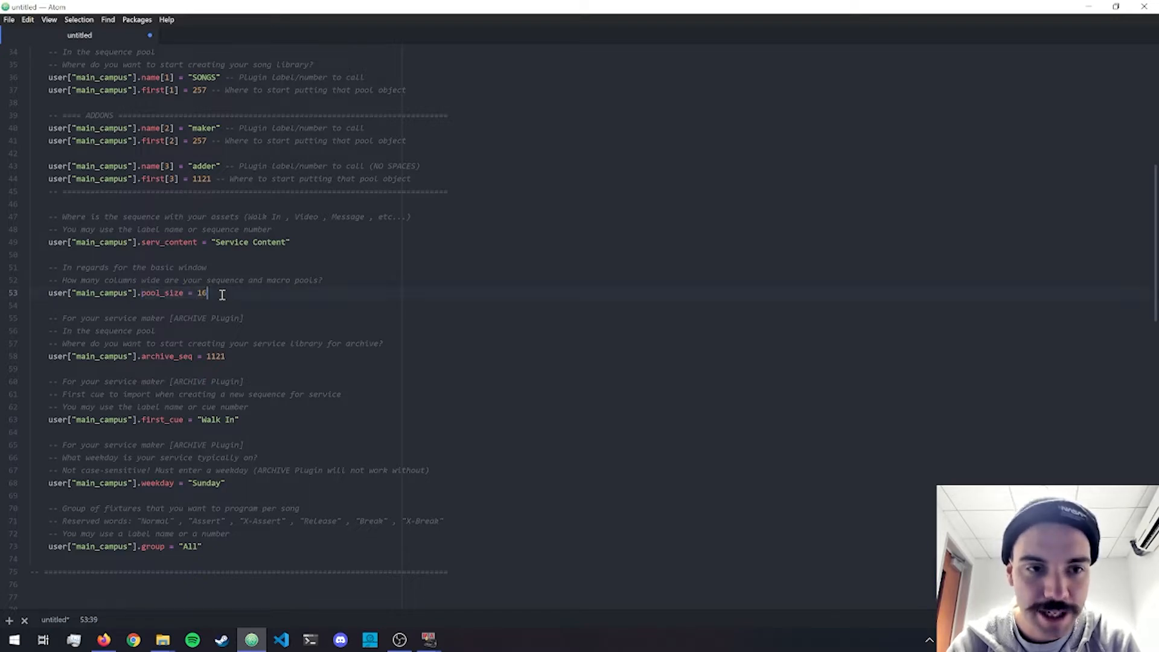
left_click(428, 642)
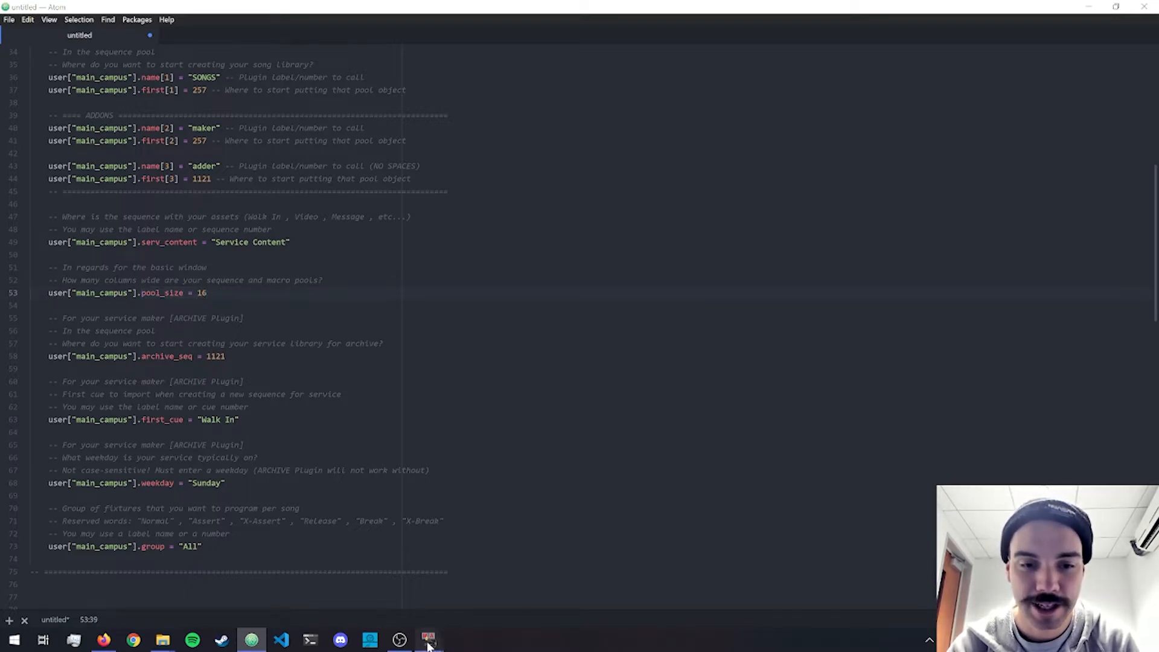
left_click(458, 612)
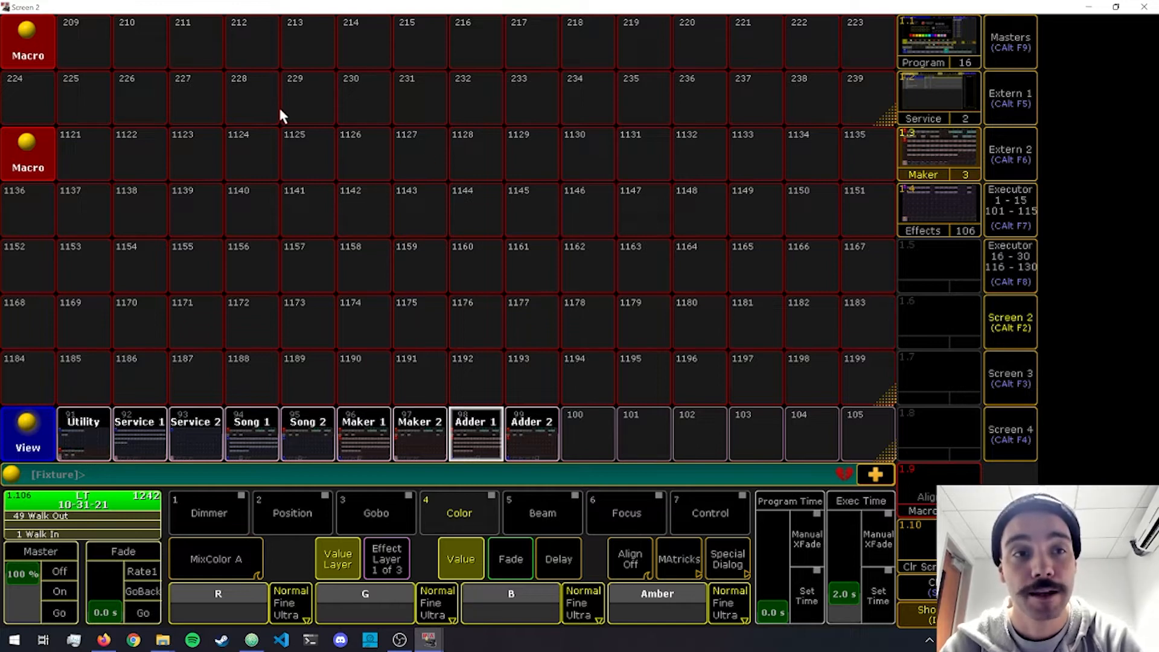
left_click(272, 445)
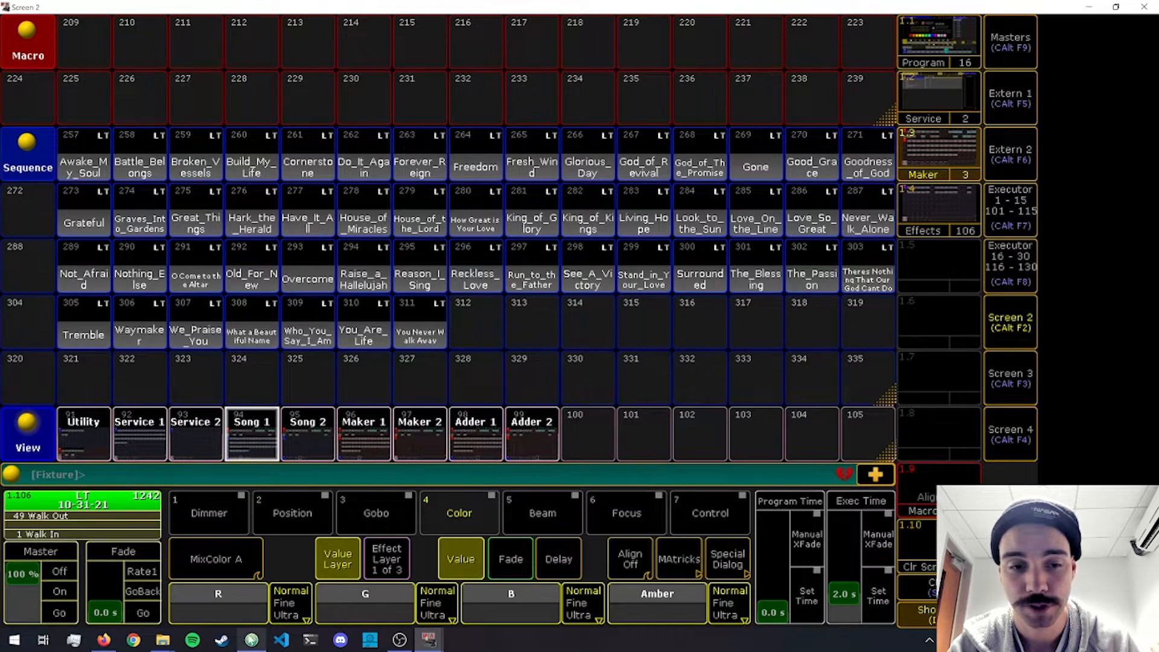
Switch to Atom and examine the archive_seq setting for the start of the service library.
left_click(252, 639)
left_click(259, 357)
key("ctrl+shift+Left")
key("ctrl+shift+Left")
key("ctrl+shift+Left")
key("Right")
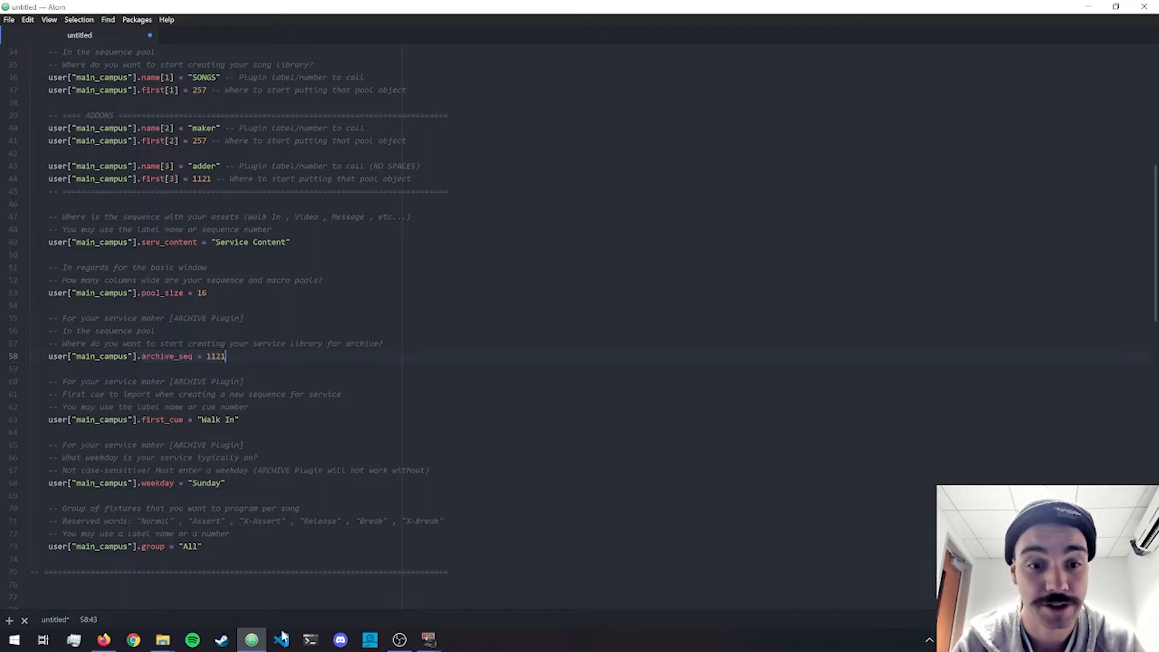
Check the Service 1 view in grandMA2 Screen 2 against the archive_seq number in Atom.
mouse_move(436, 645)
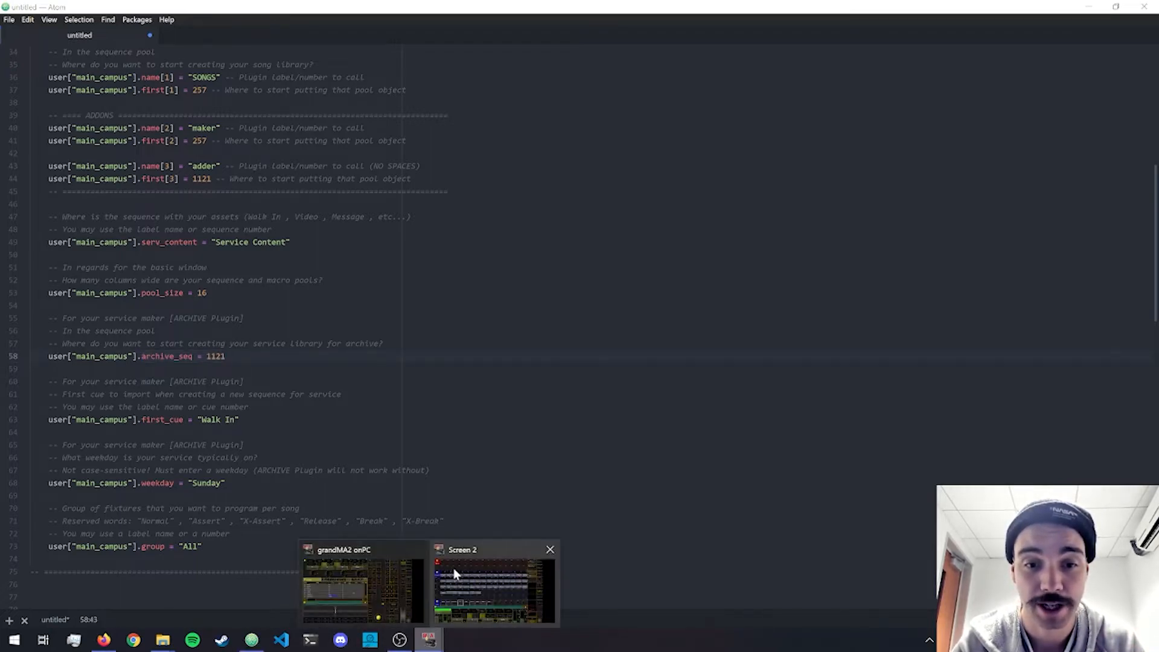
left_click(462, 579)
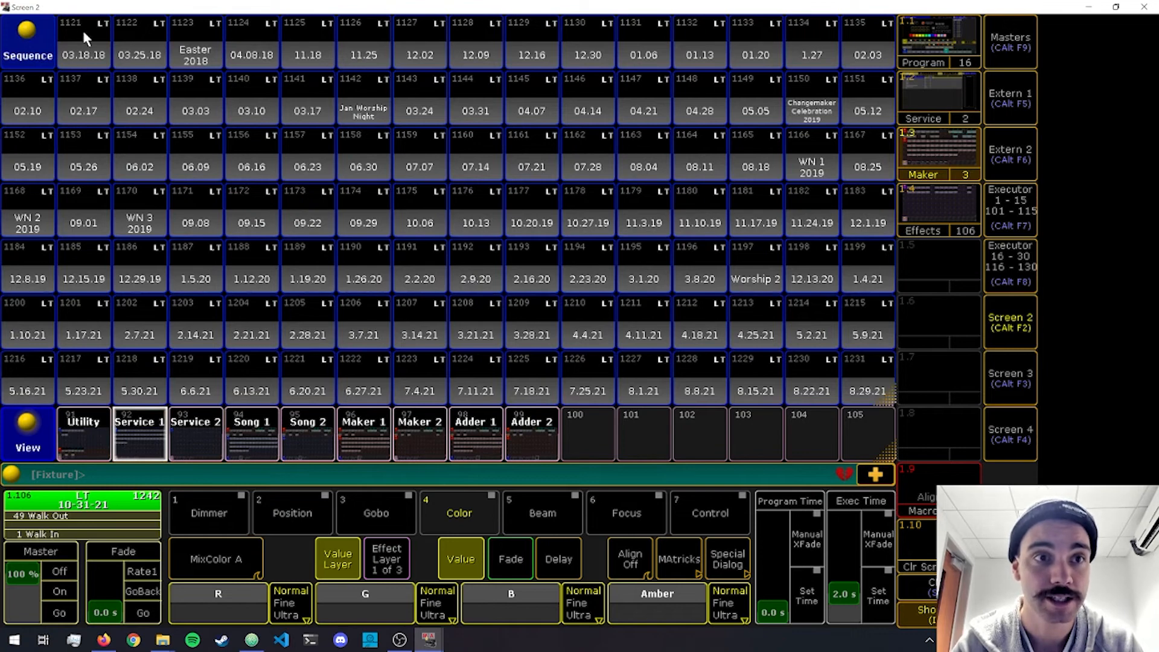
left_click(252, 640)
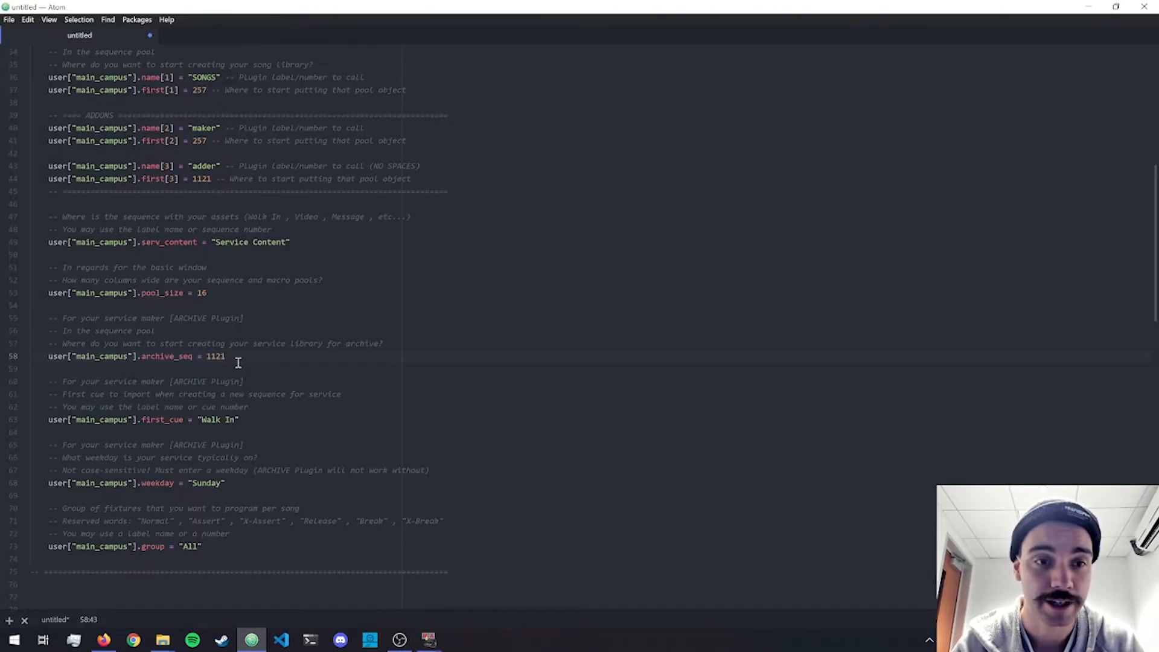
double_click(218, 358)
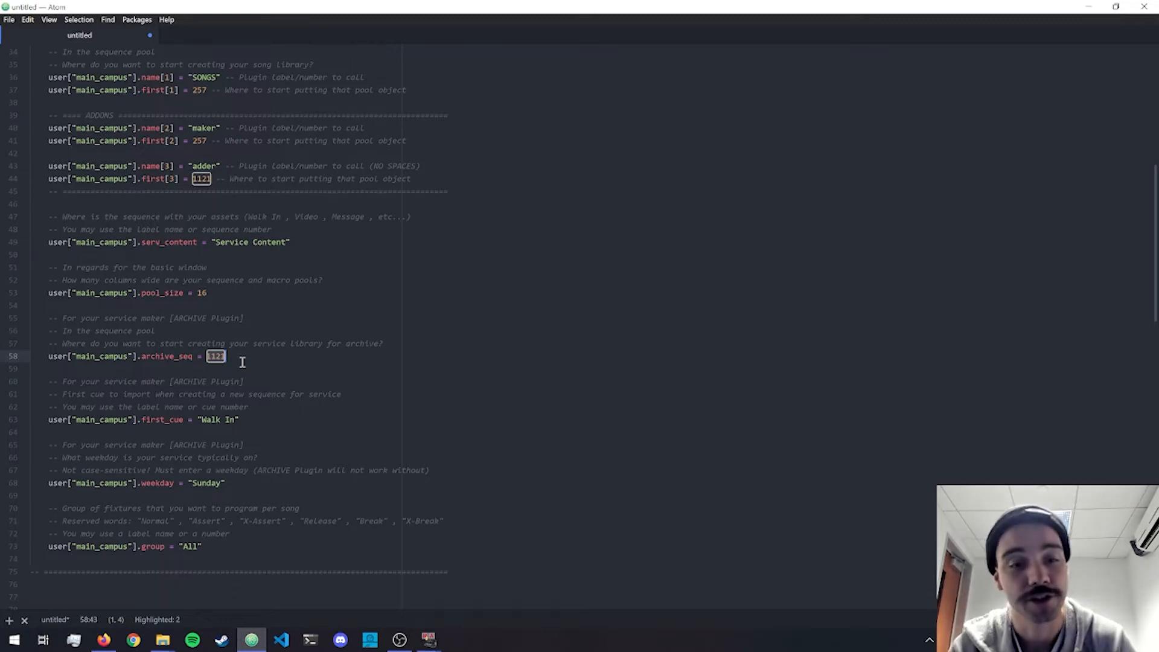
Switch to grandMA2 Screen 2 and look through the archived services in the Service 1 view's sequence pool.
mouse_move(439, 639)
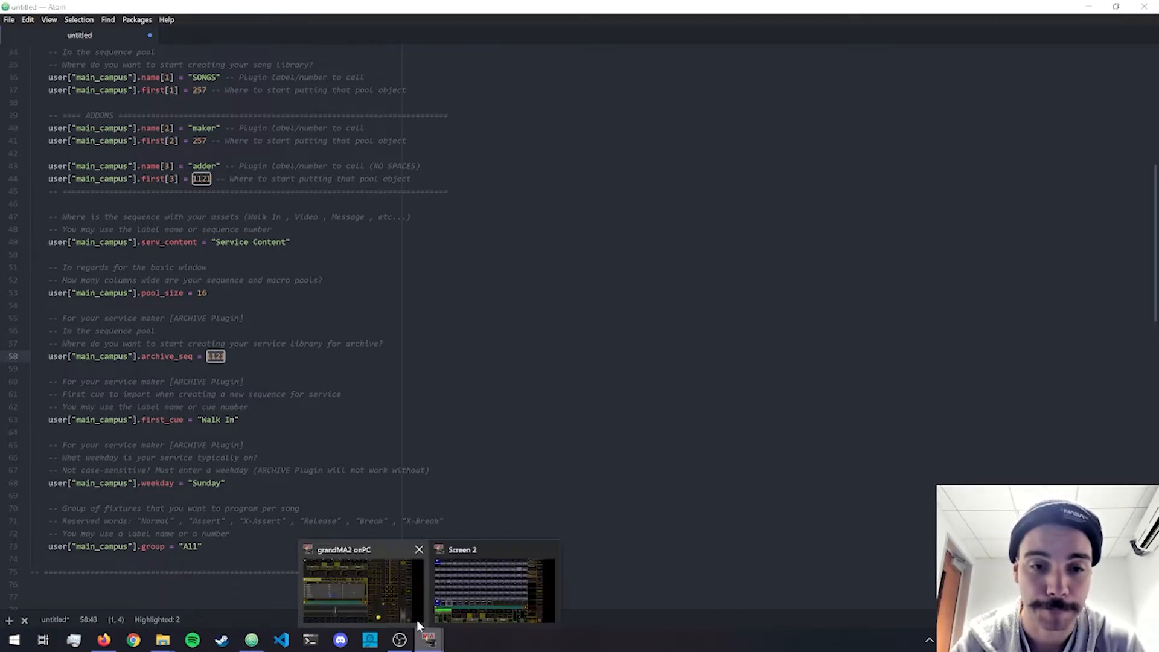
left_click(459, 606)
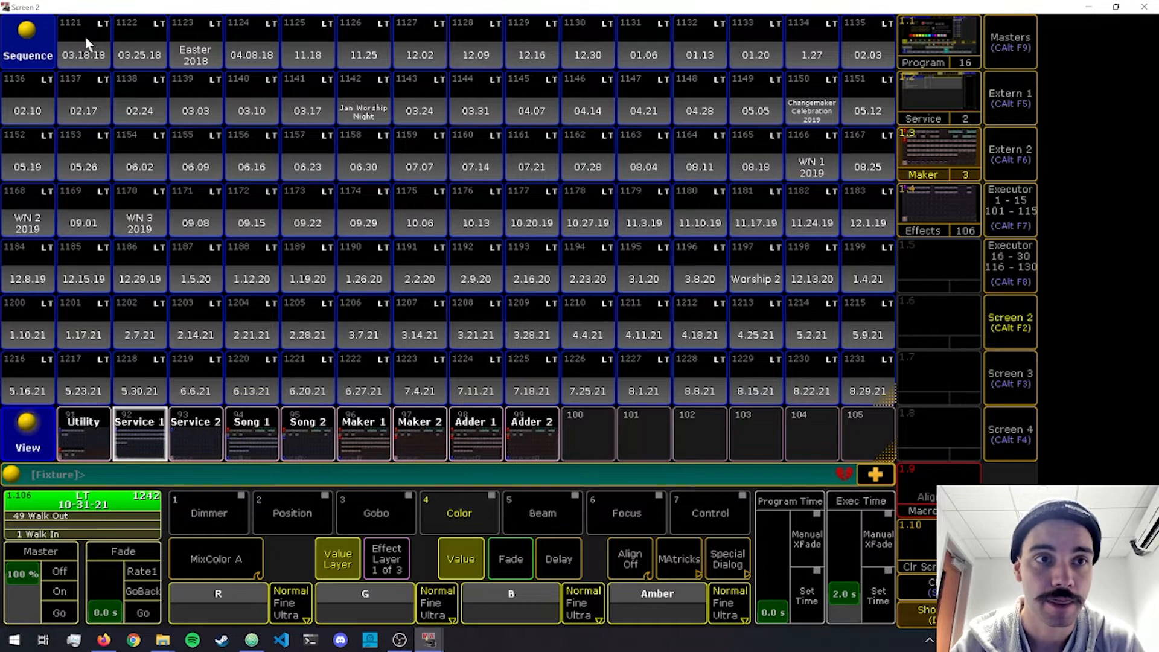
scroll(87, 36, "up", 1)
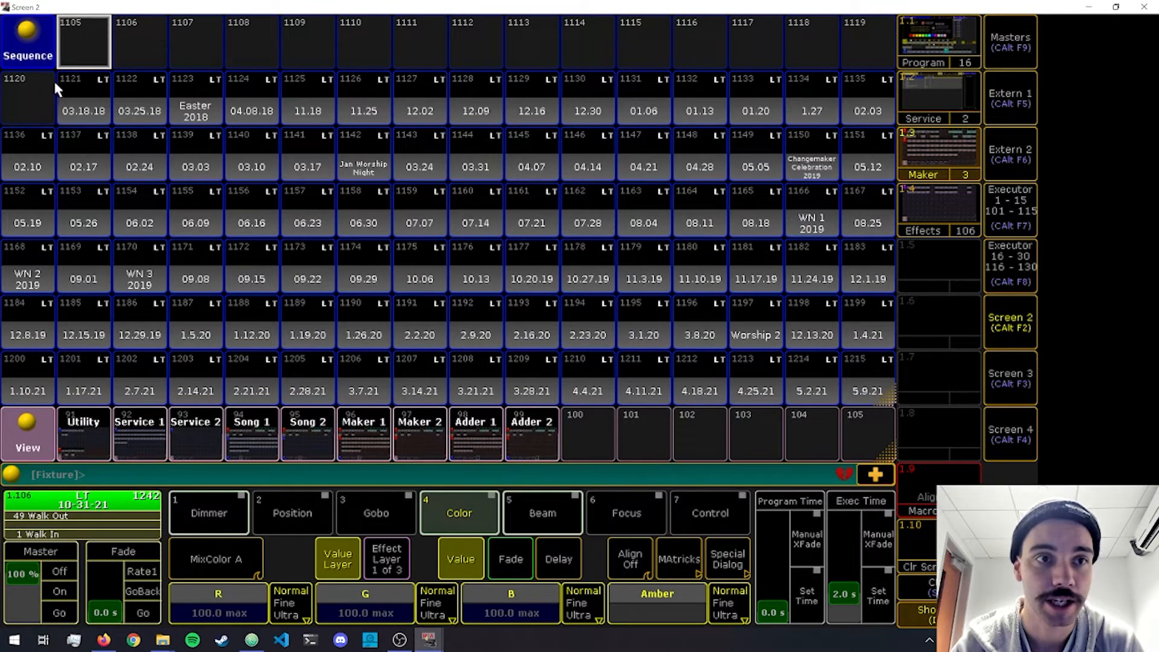
scroll(148, 123, "down", 7)
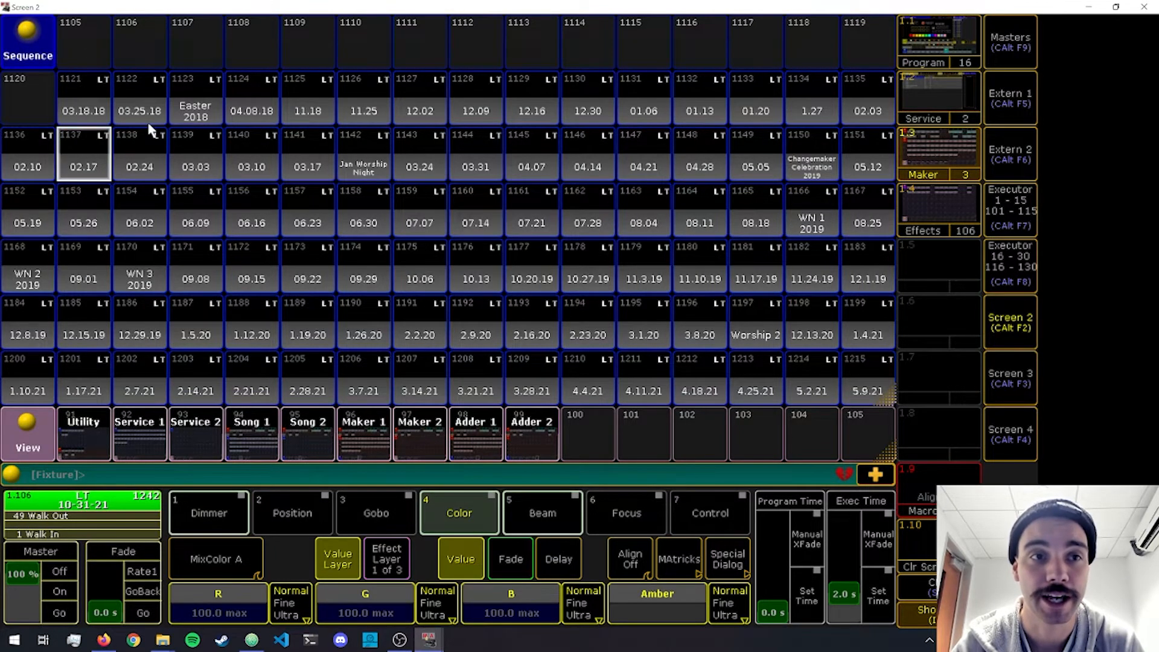
scroll(134, 204, "down", 2)
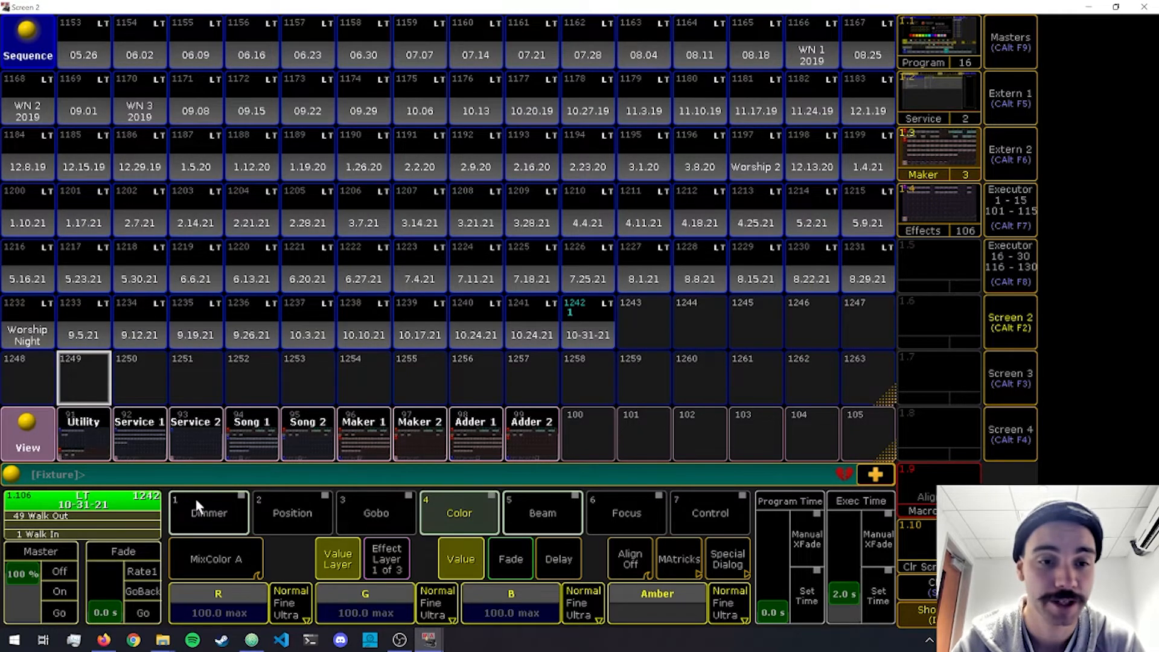
Switch to Atom and examine the first_cue setting for the cue imported into a new service sequence.
left_click(252, 639)
left_click(238, 414)
key("ctrl+shift+Left")
key("ctrl+shift+Left")
key("ctrl+shift+Left")
key("ctrl+shift+Left")
key("ctrl+shift+Left")
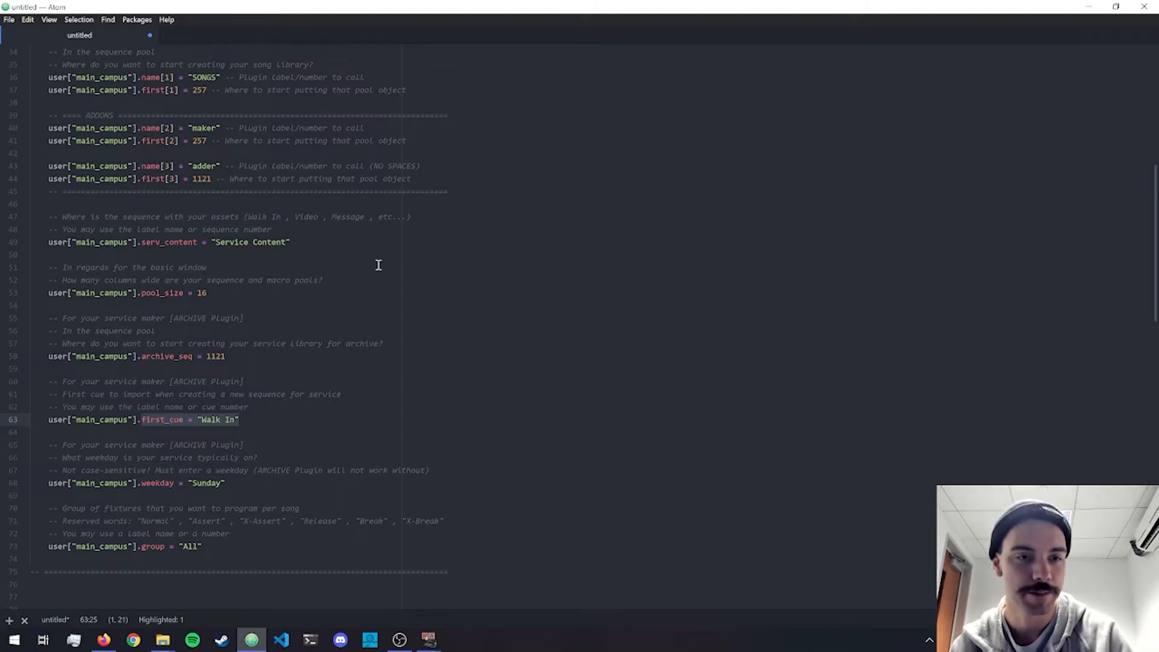
left_click_drag(236, 420, 201, 421)
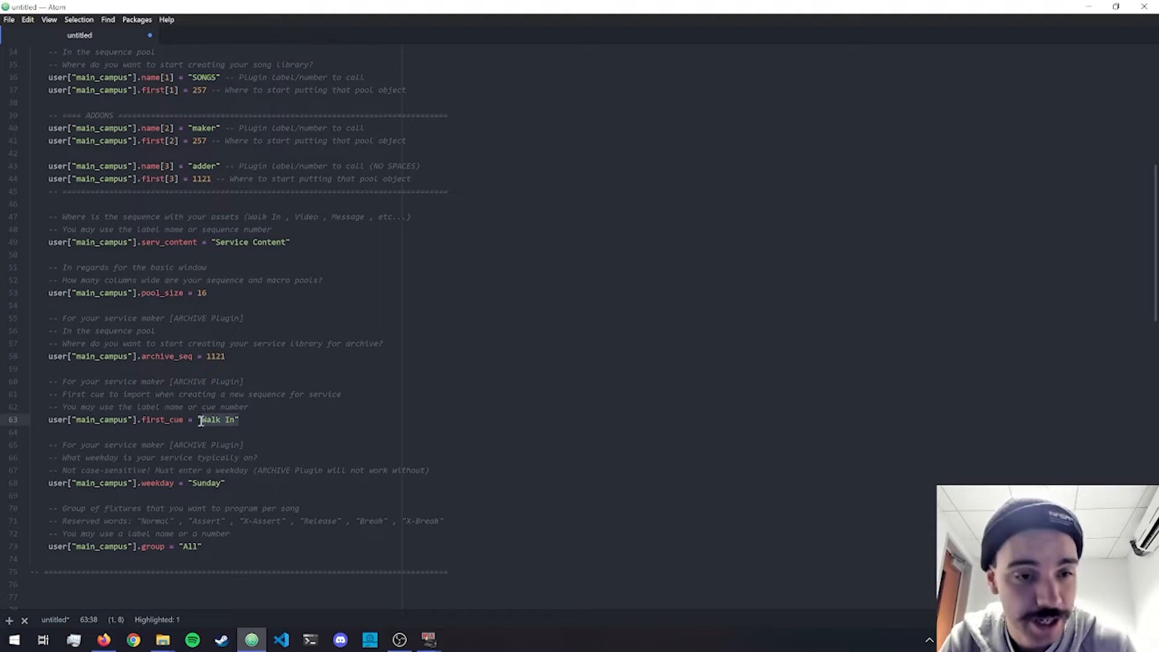
Examine the weekday setting and check the current date in the system calendar.
left_click(244, 485)
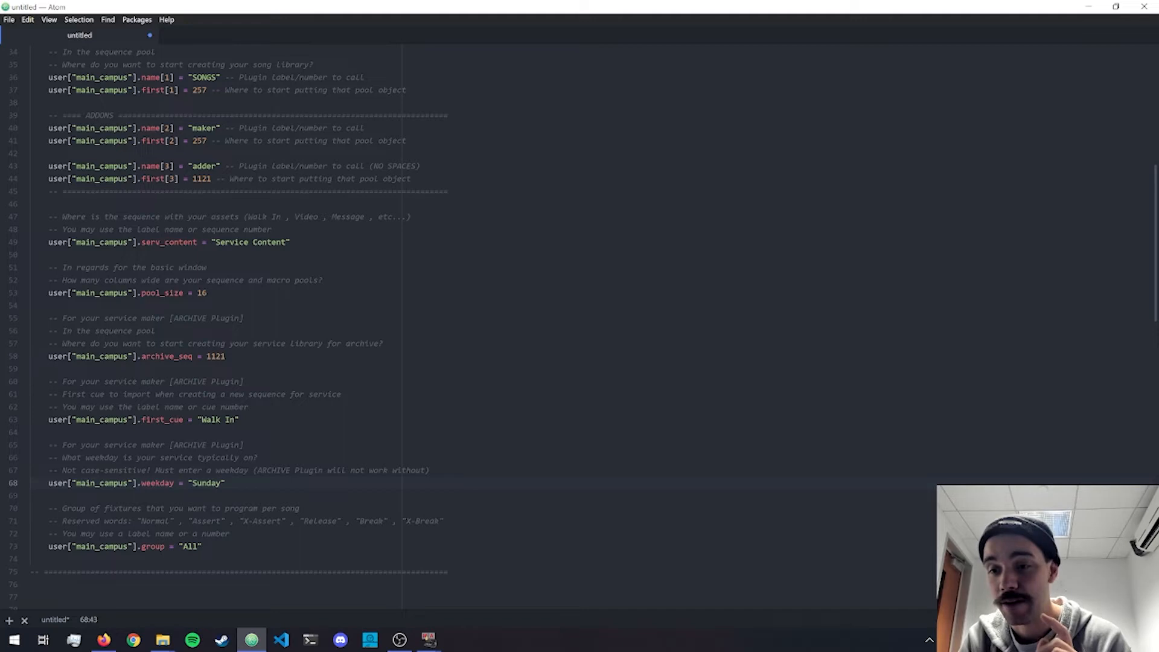
left_click(1108, 640)
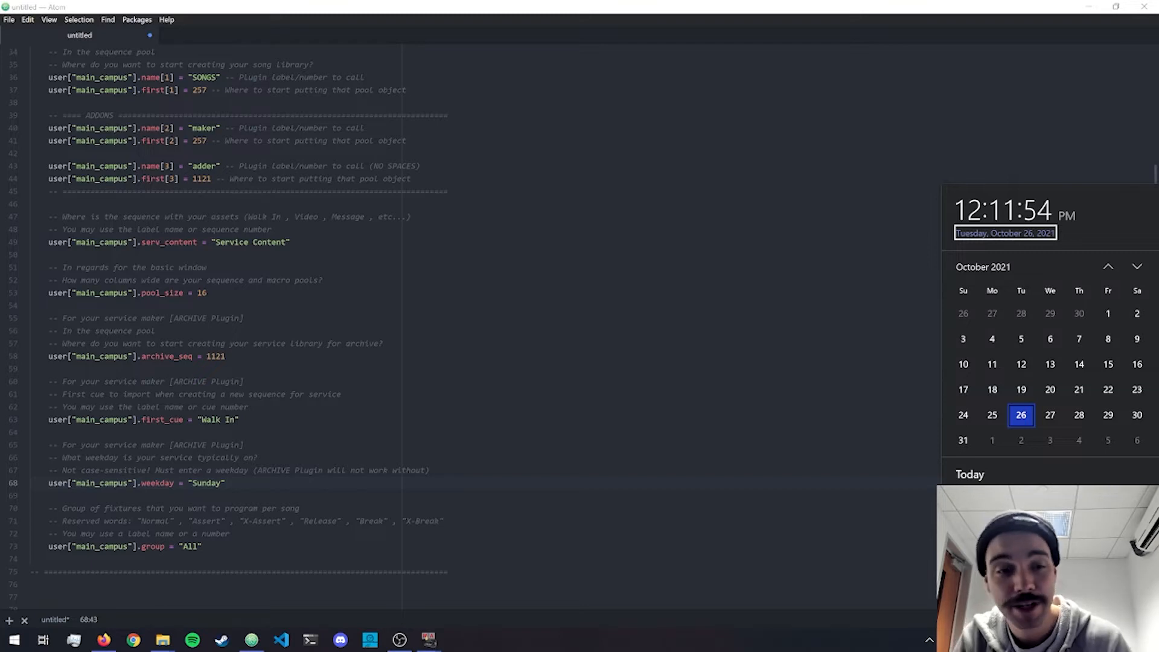
left_click(295, 486)
Try Wednesday as the service weekday and set it back to Sunday.
double_click(221, 484)
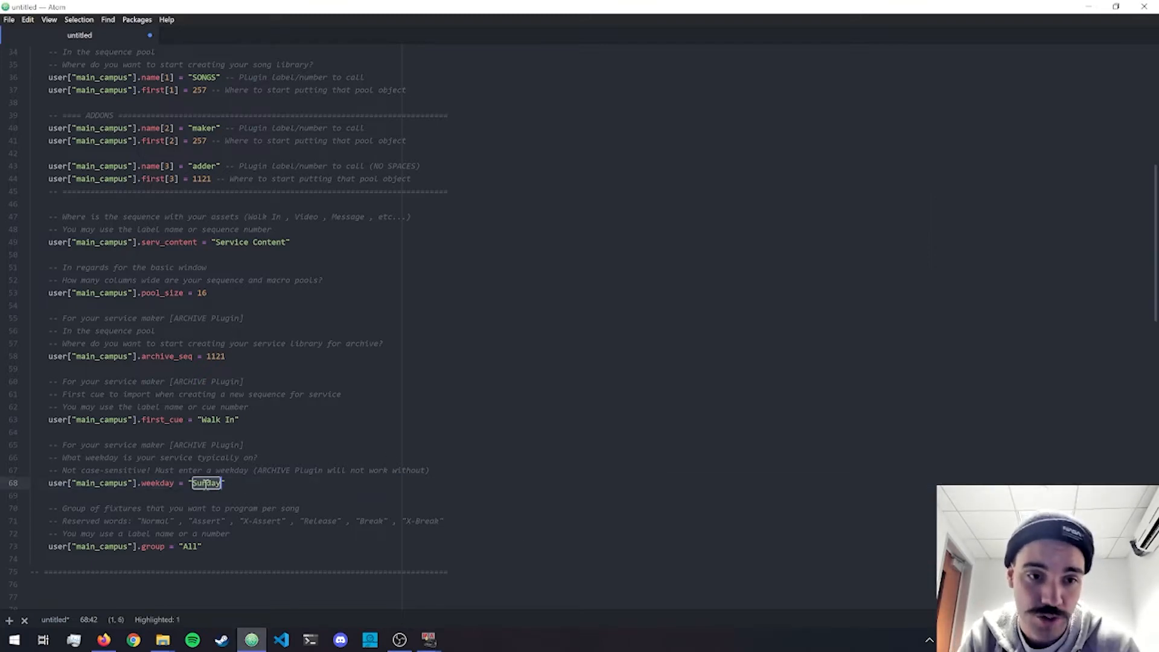
type("Wed")
type("nesday")
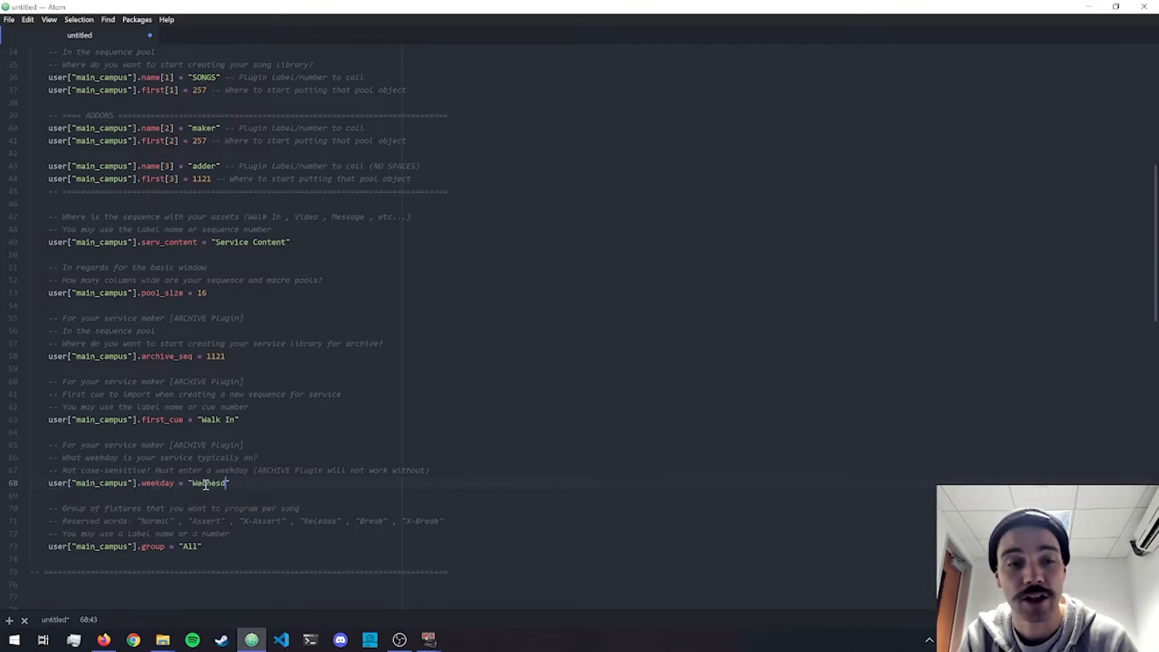
double_click(206, 484)
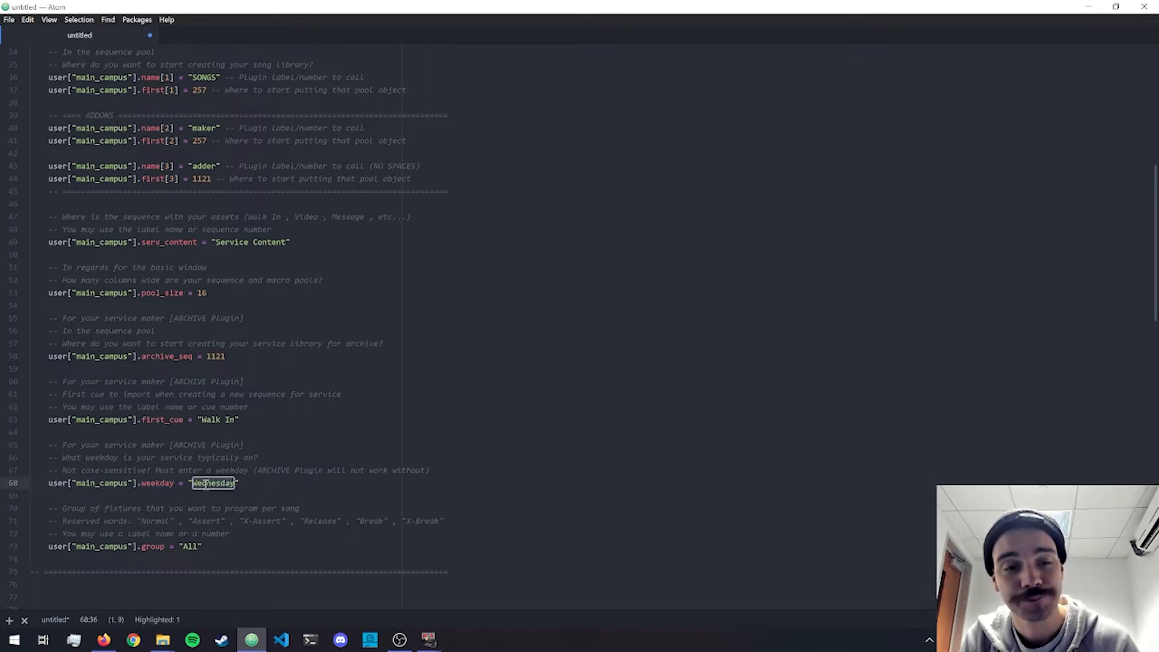
type("Sunday")
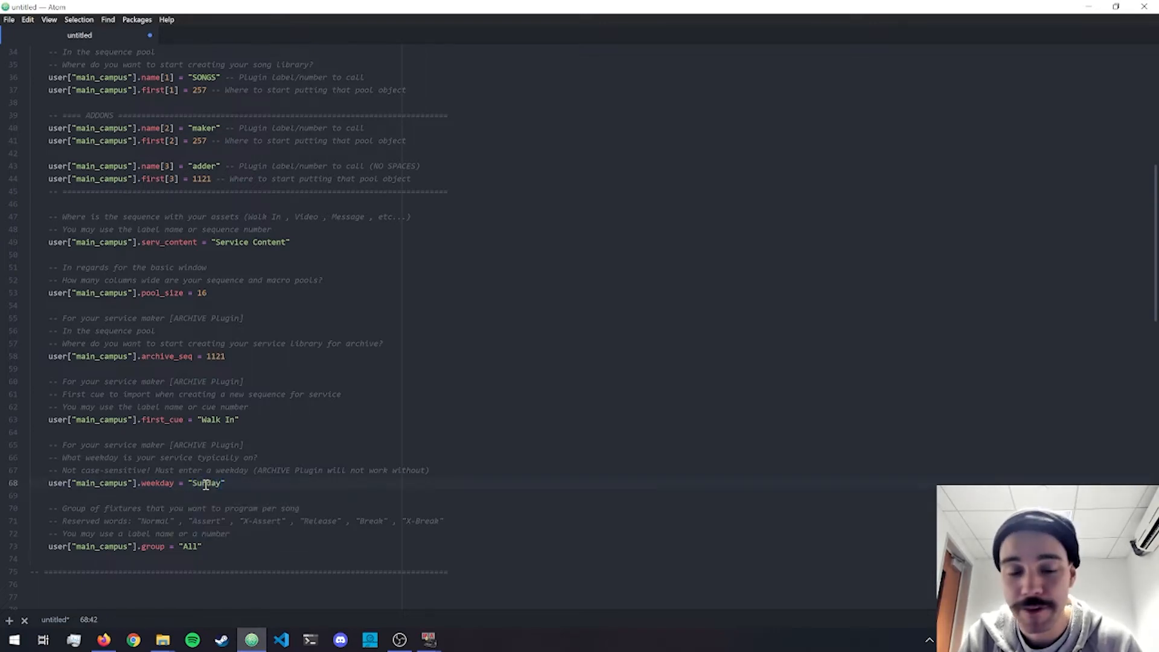
Examine the group setting for the fixtures programmed per song and highlight its value "All".
left_click(374, 443)
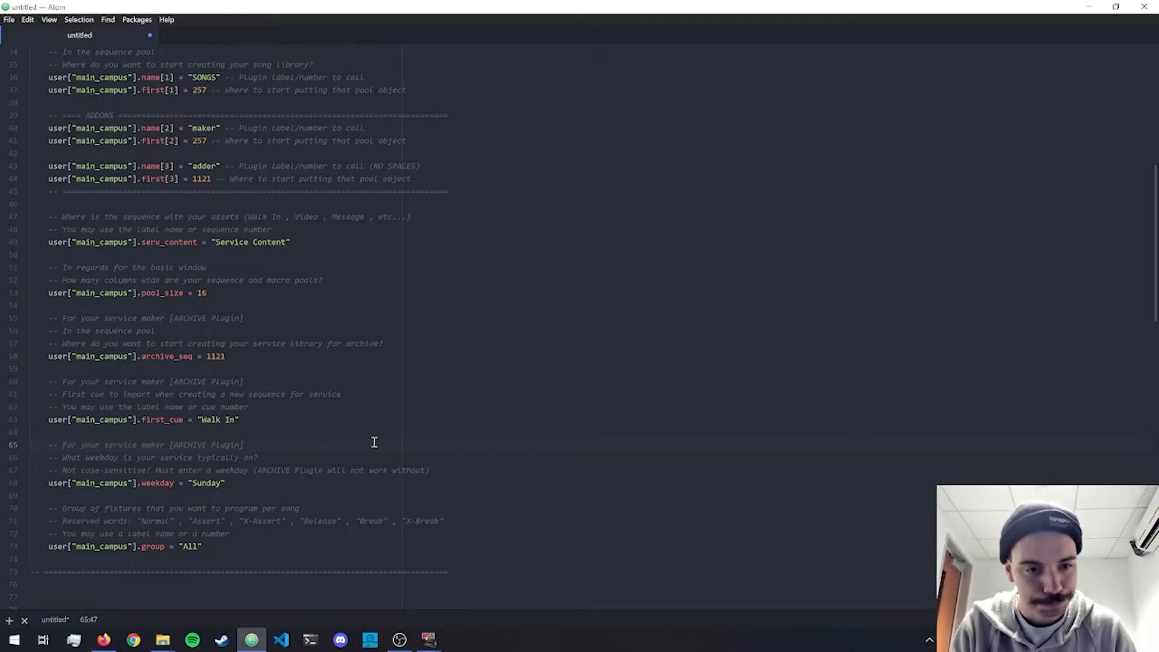
scroll(374, 442, "down", 2)
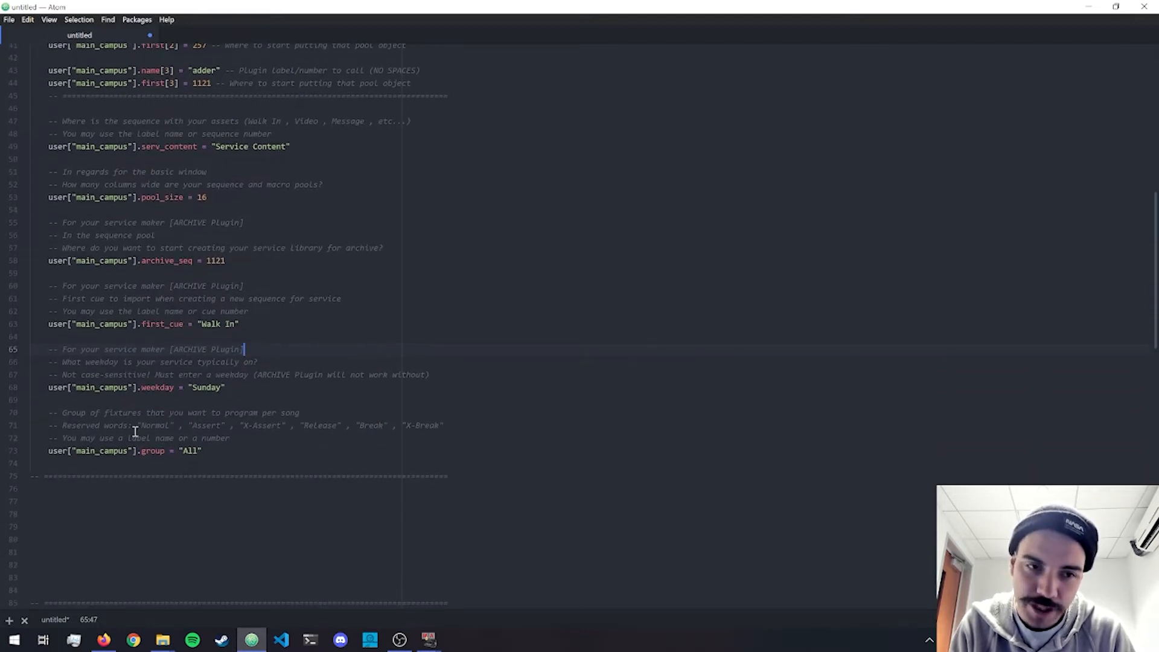
left_click(214, 452)
key("shift+Left")
key("shift+Left")
key("shift+Left")
key("shift+Left")
key("shift+Left")
key("shift+Left")
key("shift+Left")
key("shift+Left")
key("shift+Left")
key("shift+Left")
key("shift+Left")
key("shift+Left")
key("shift+Left")
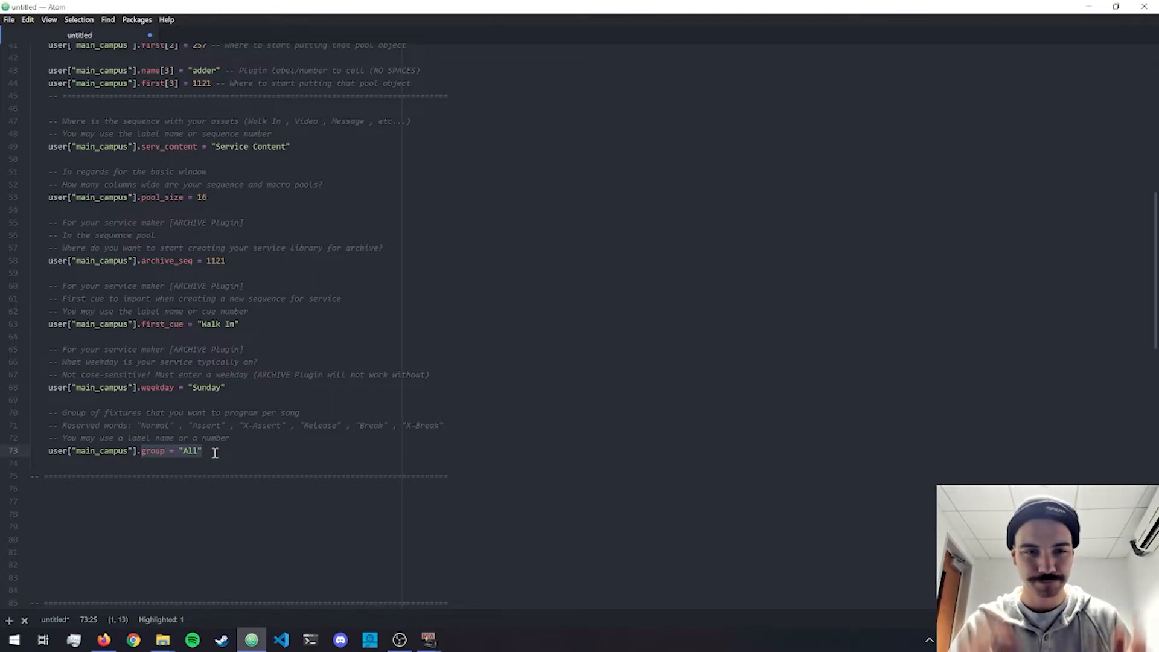
Review the whole SETUP code, from the user names through all the main_campus config settings.
scroll(214, 423, "up", 13)
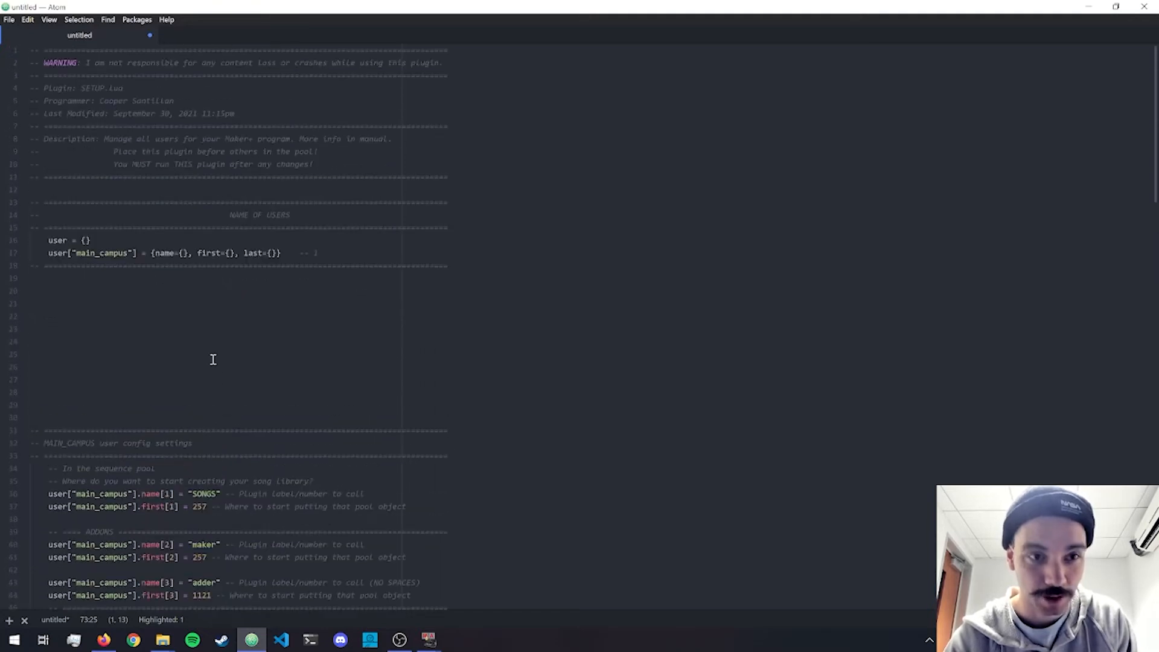
left_click(268, 351)
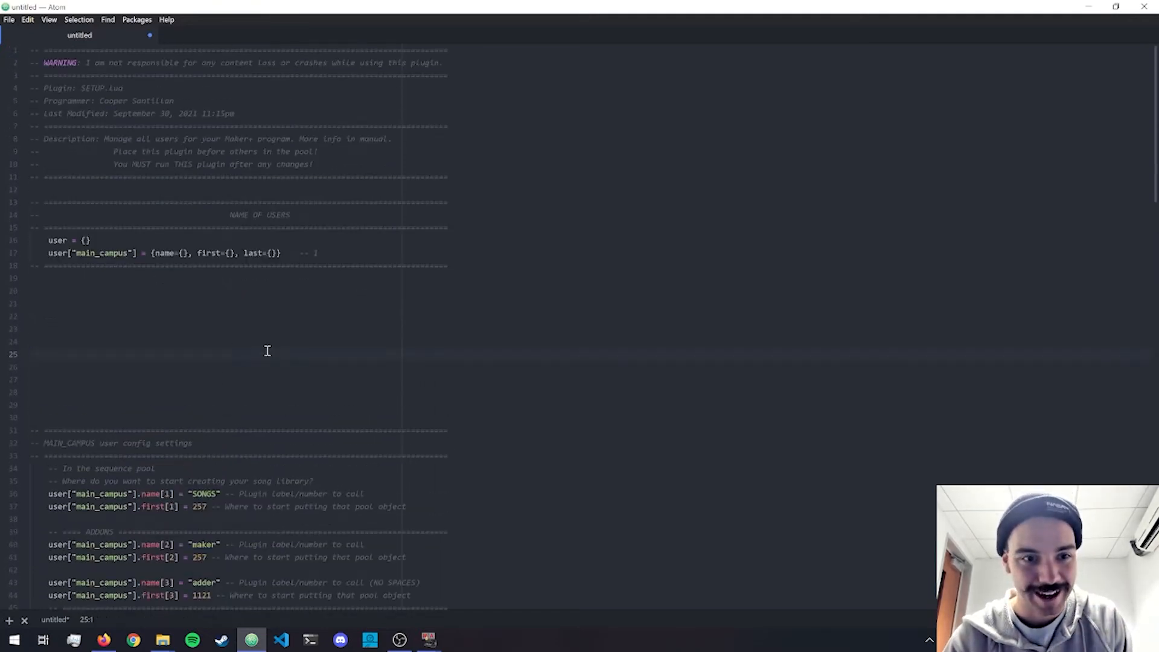
scroll(300, 341, "down", 7)
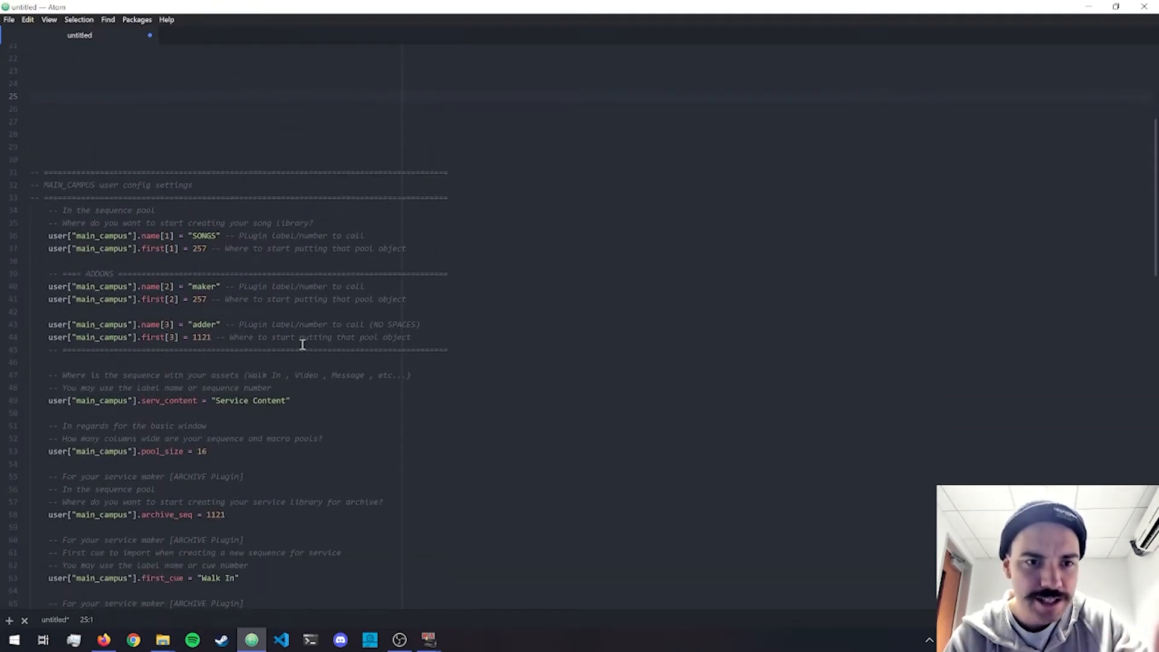
scroll(302, 344, "down", 4)
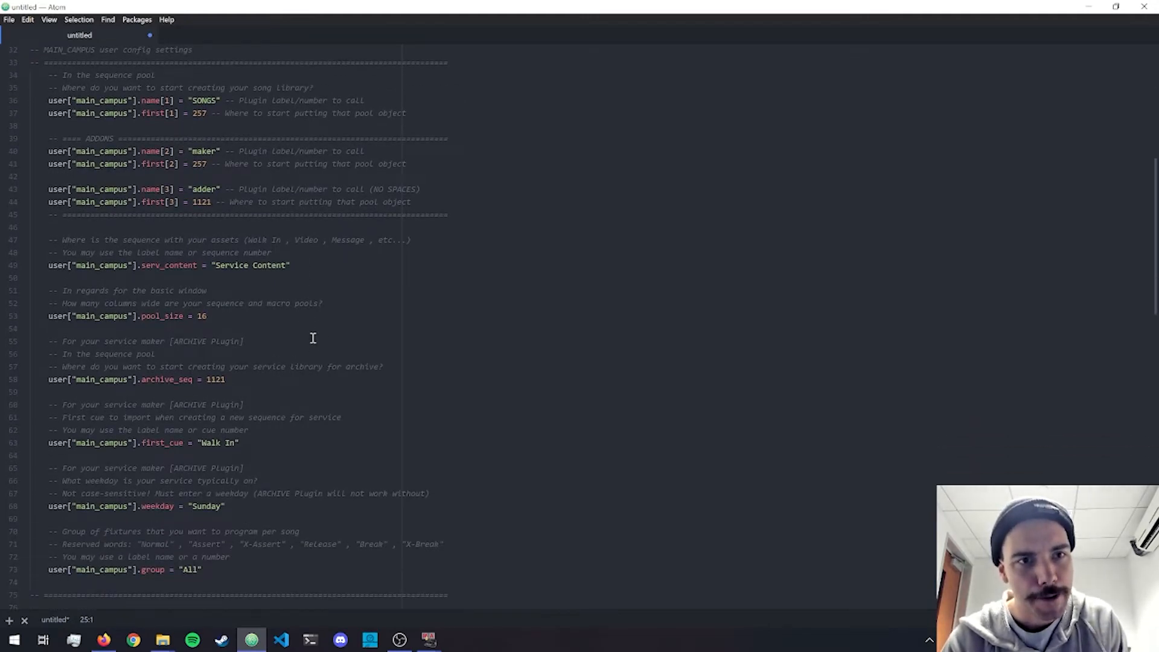
scroll(323, 329, "up", 10)
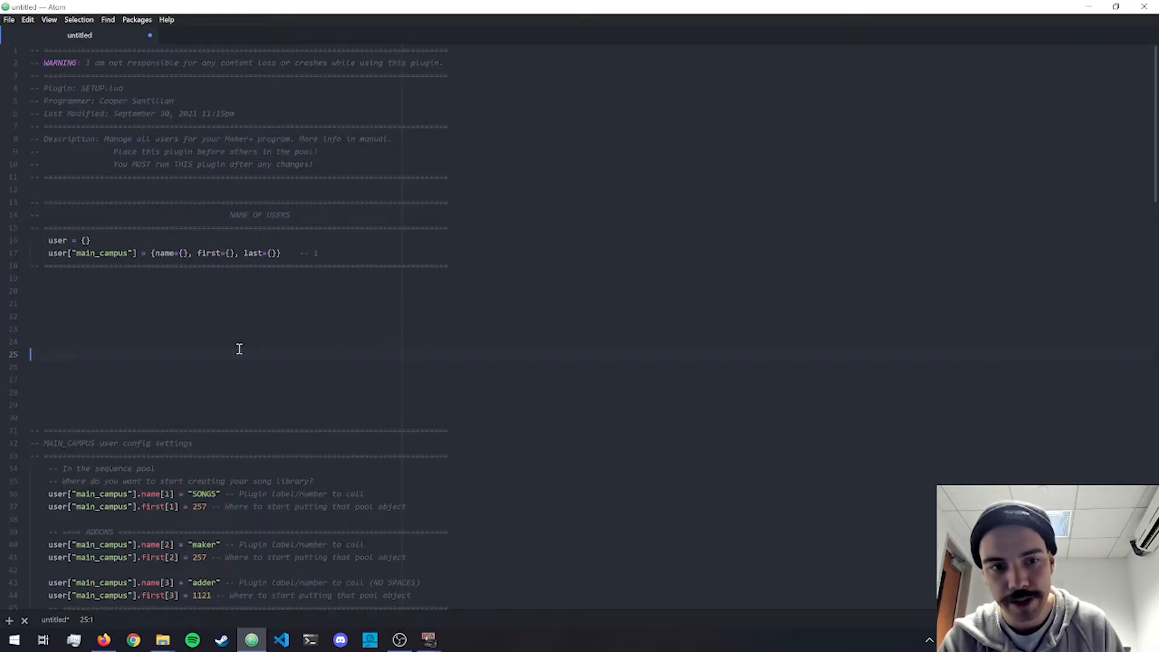
Switch to grandMA2 Screen 2, open the plugin pool, select all the code in the SETUP plugin's editor and close it.
mouse_move(428, 637)
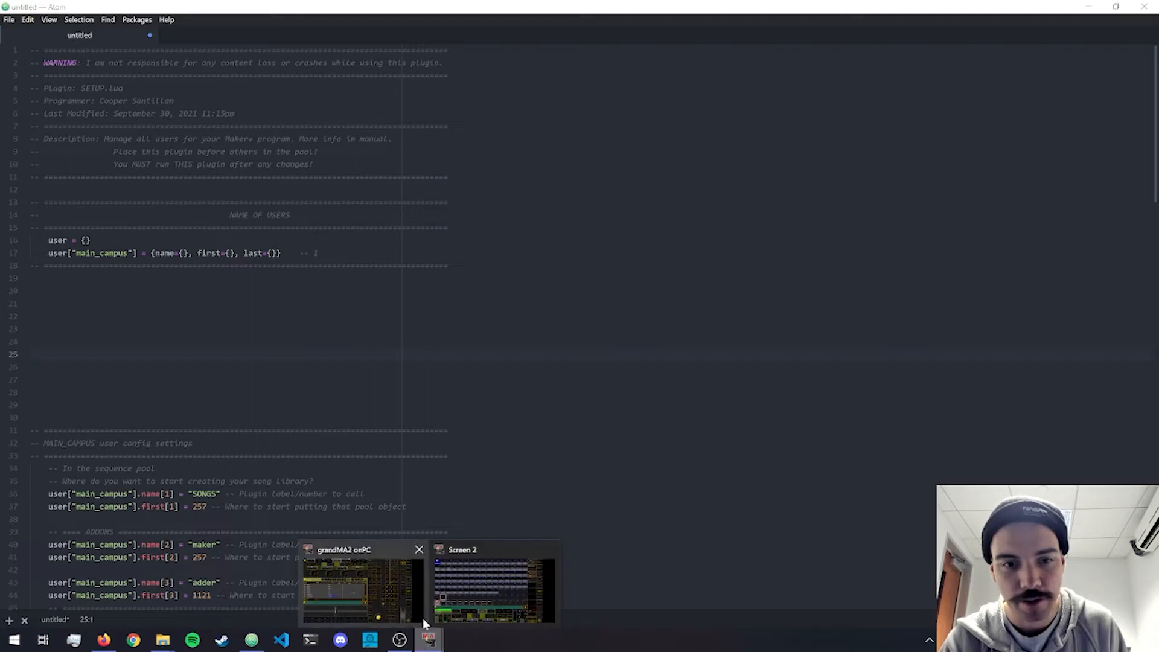
left_click(467, 598)
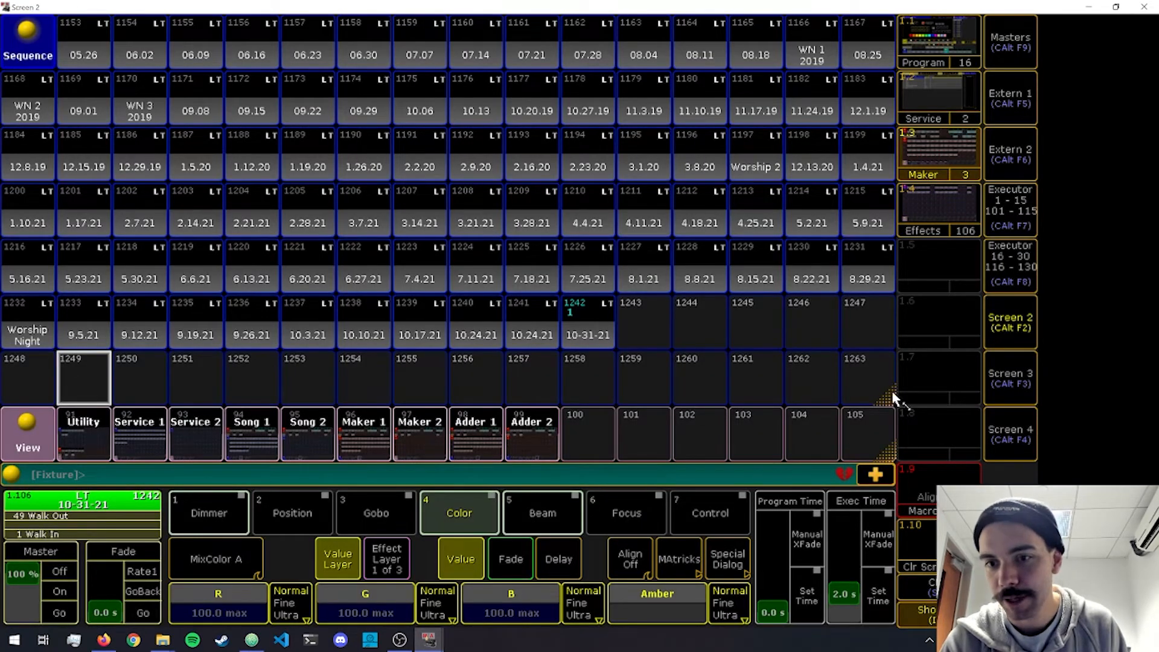
left_click(921, 521)
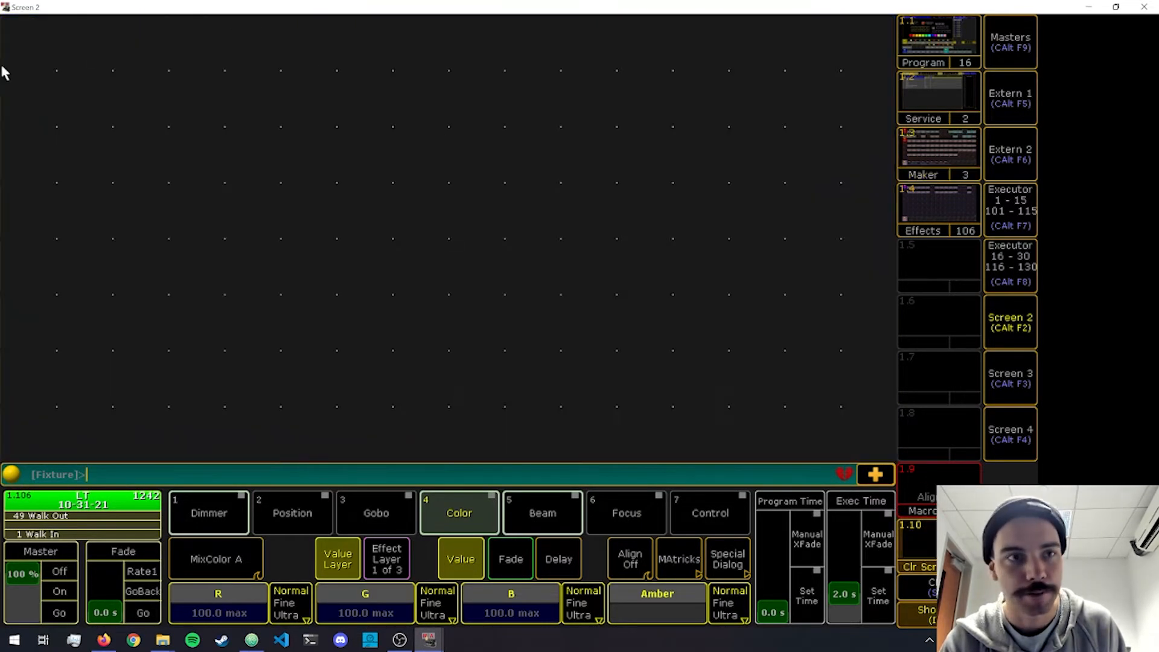
left_click(14, 37)
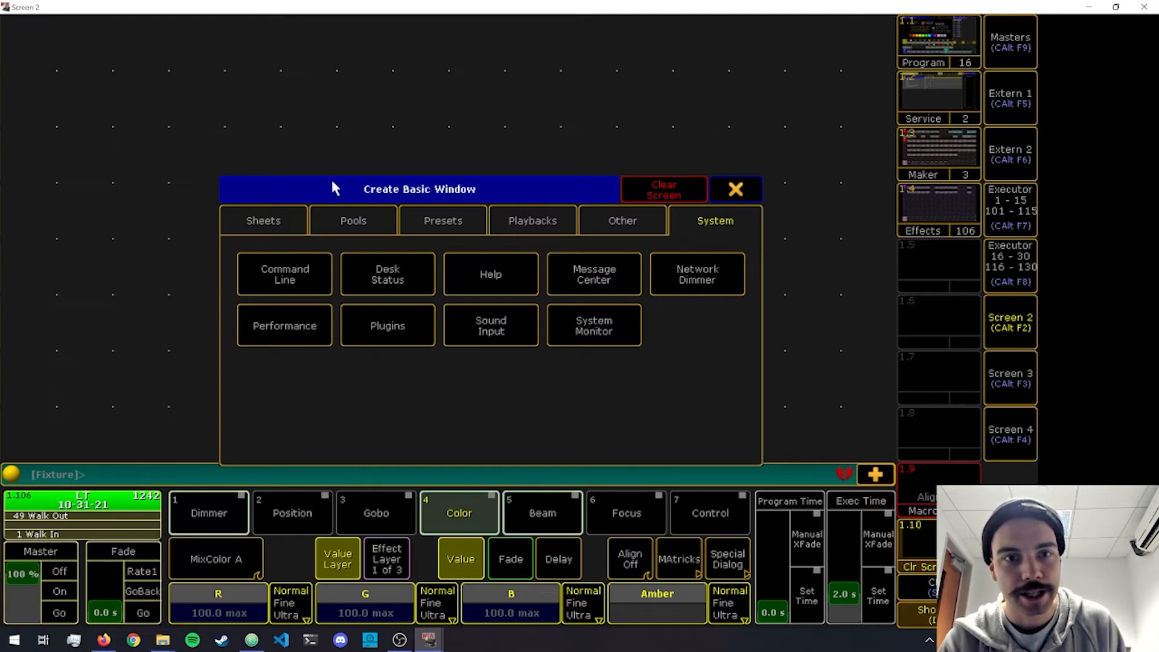
left_click(367, 338)
right_click(140, 55)
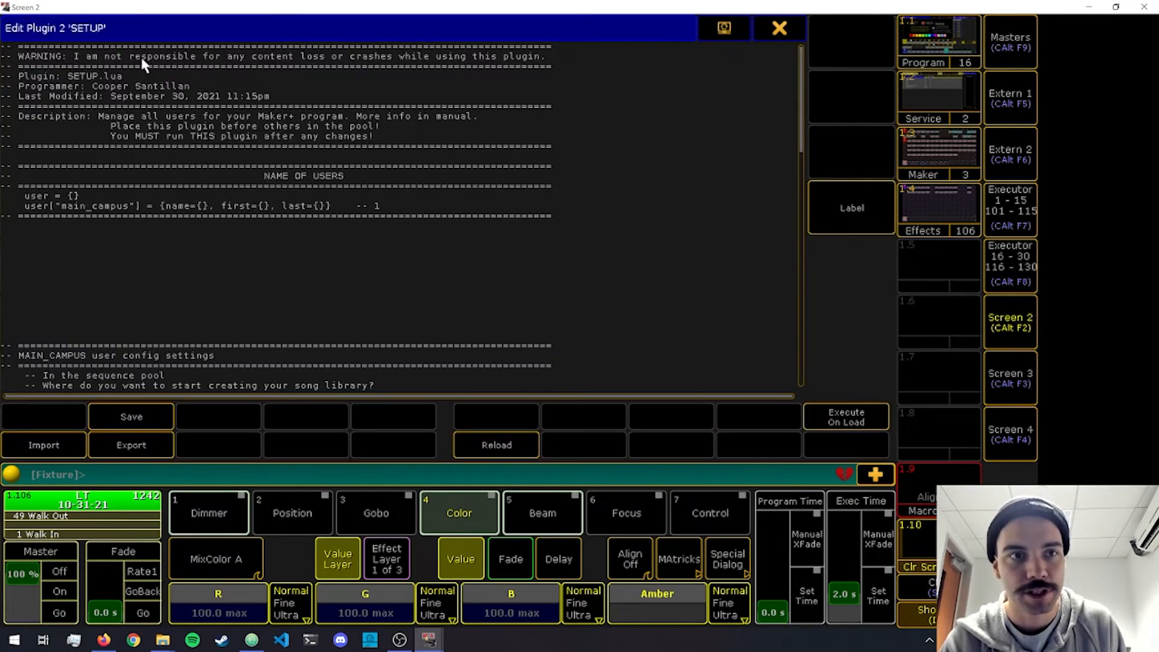
key("a")
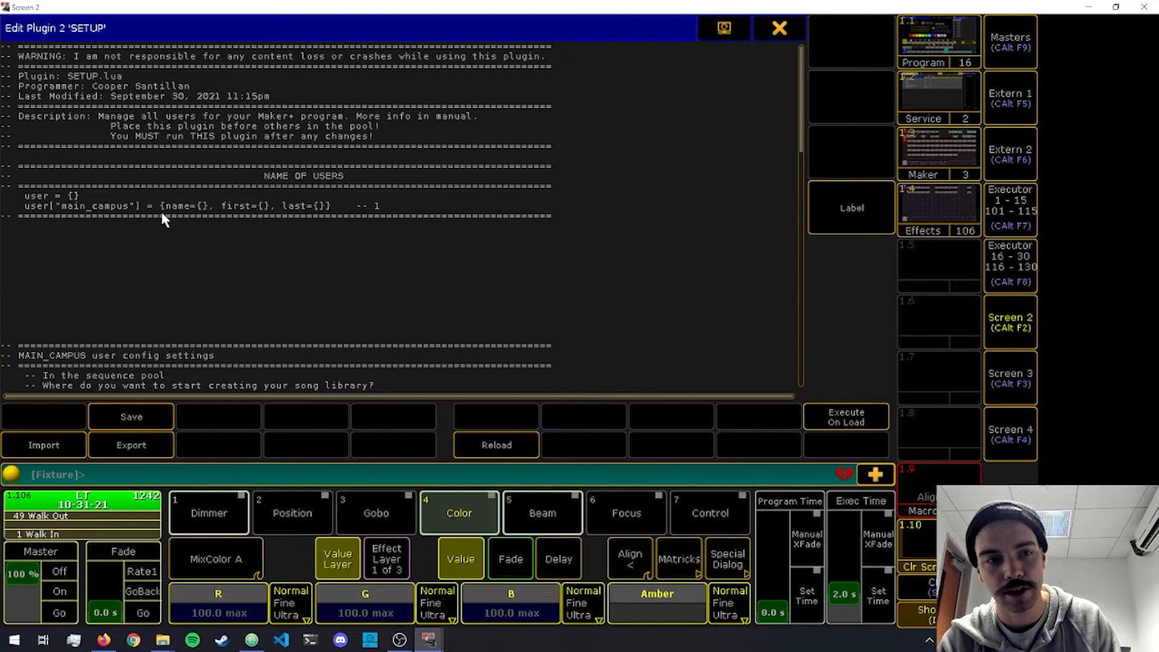
key("ctrl+a")
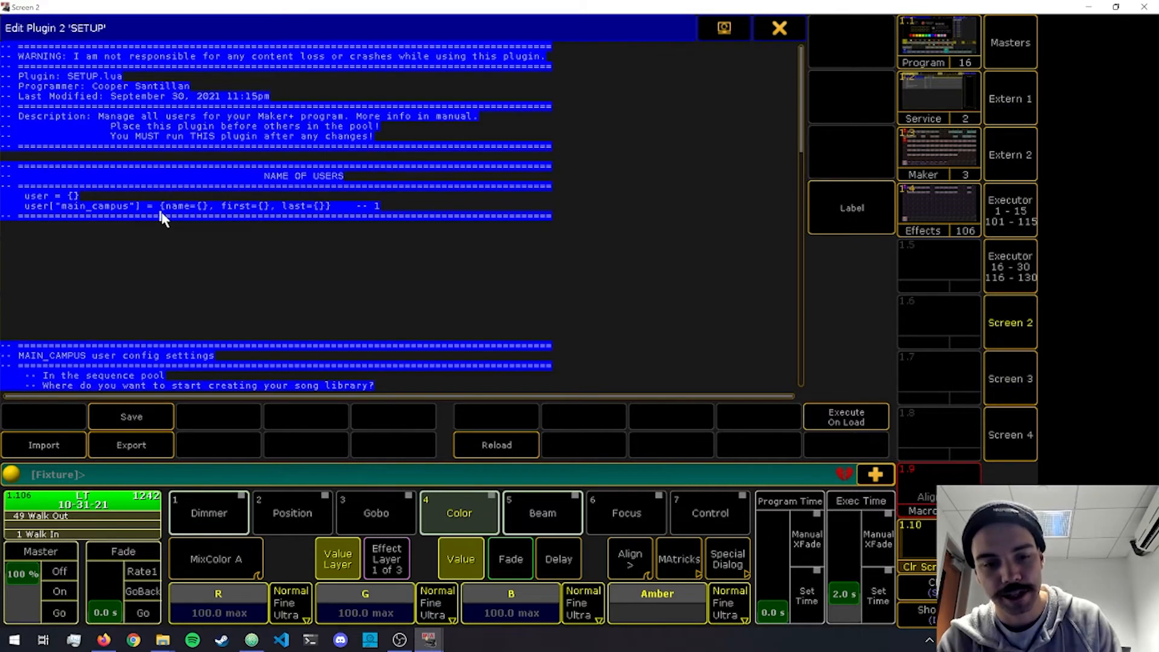
key("Escape")
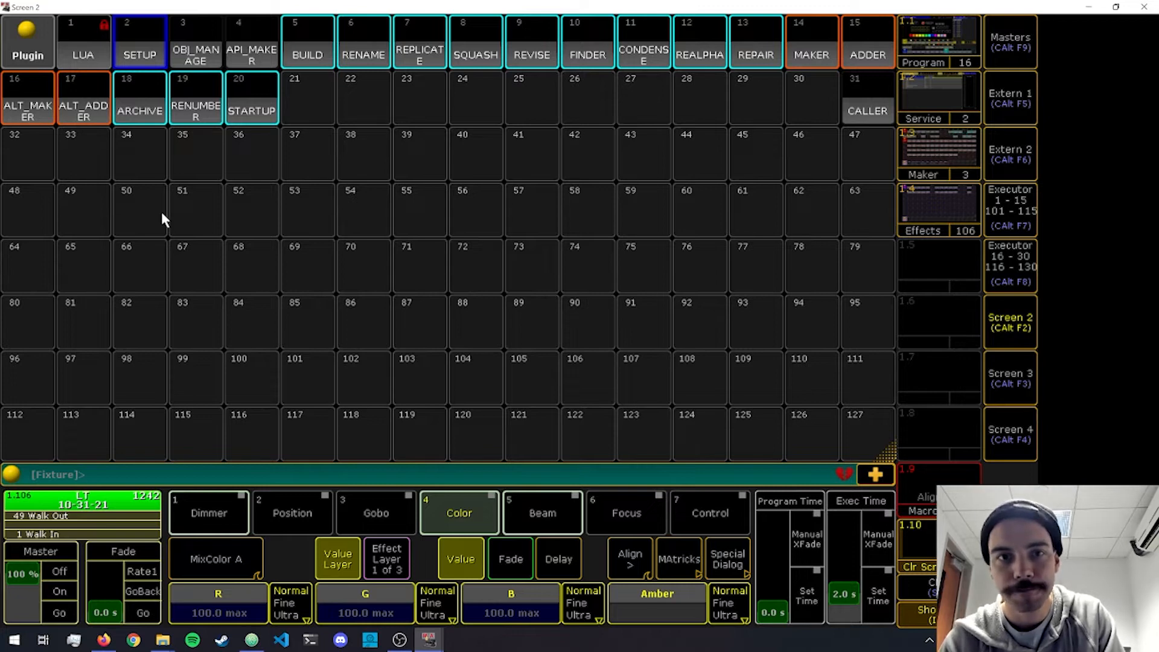
Run the SETUP plugin from the plugin pool and bring back the Maker view.
left_click(134, 43)
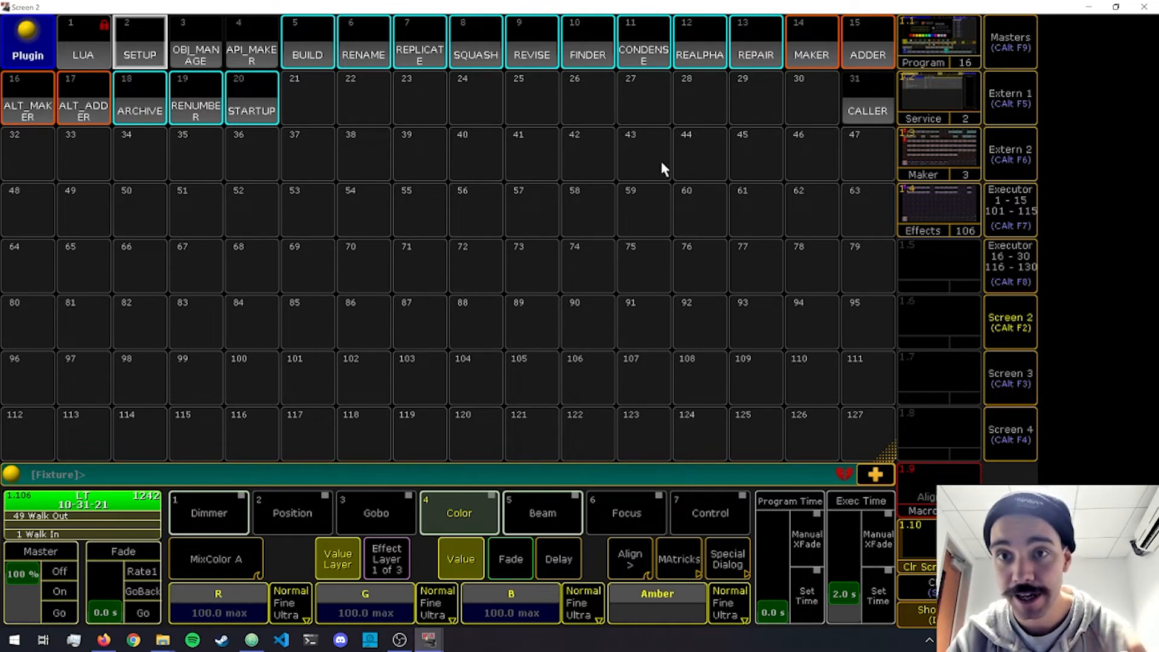
left_click(942, 149)
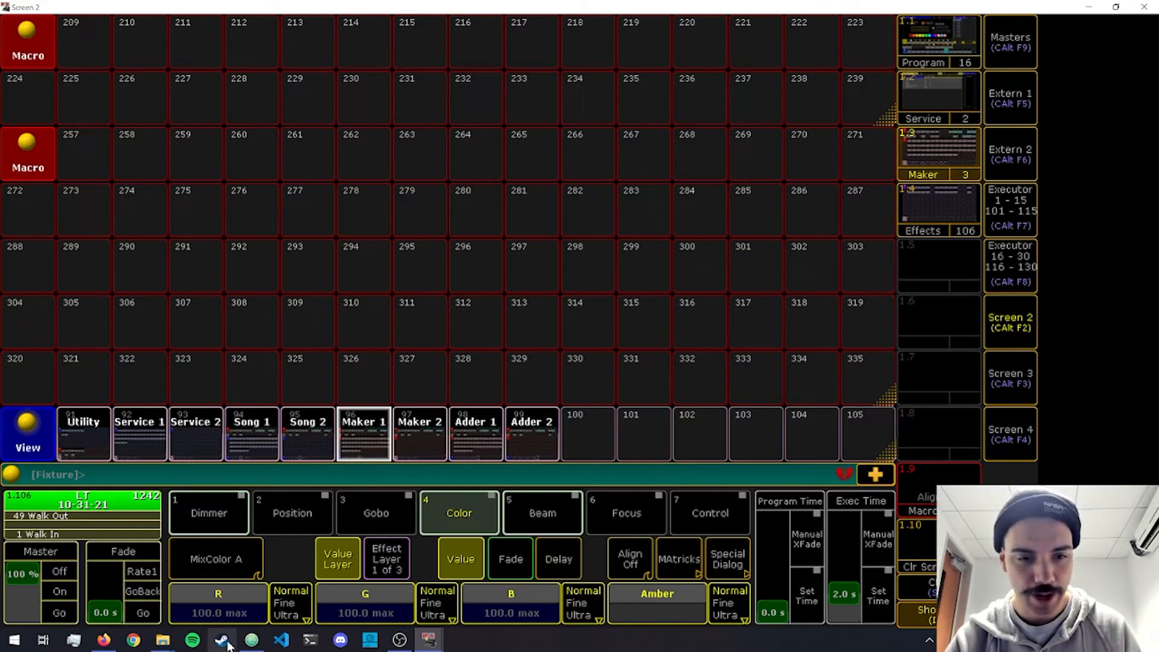
Switch to Atom and examine the starting numbers of the SONGS, maker and adder pools and the archive_seq value.
left_click(251, 640)
scroll(190, 289, "down", 5)
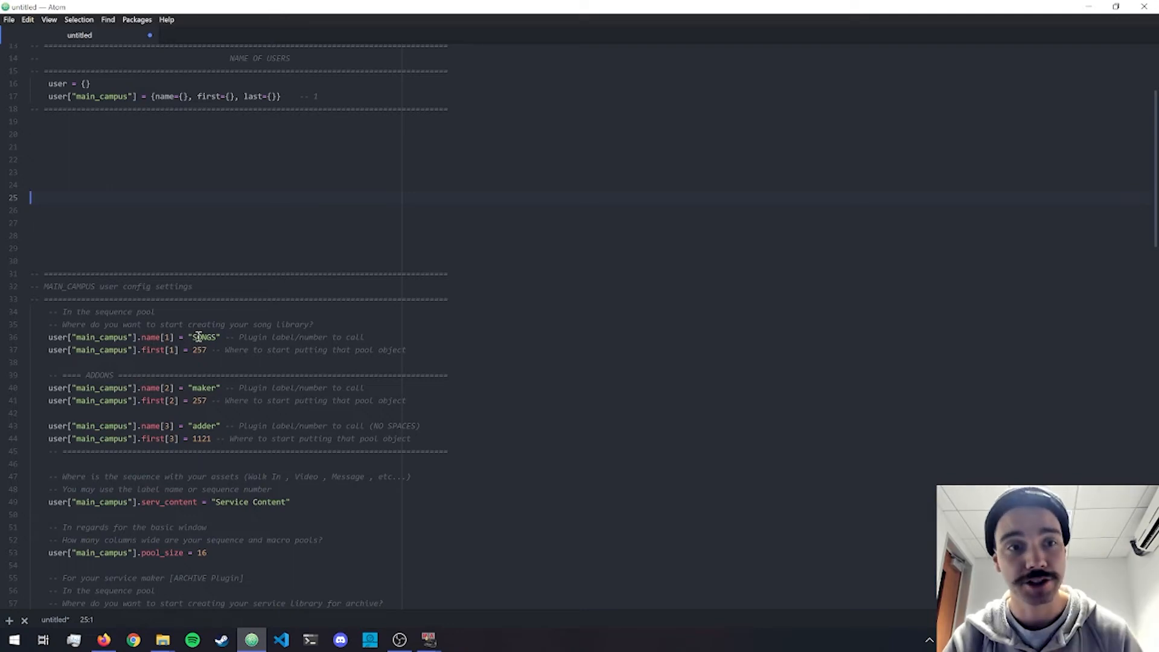
double_click(198, 350)
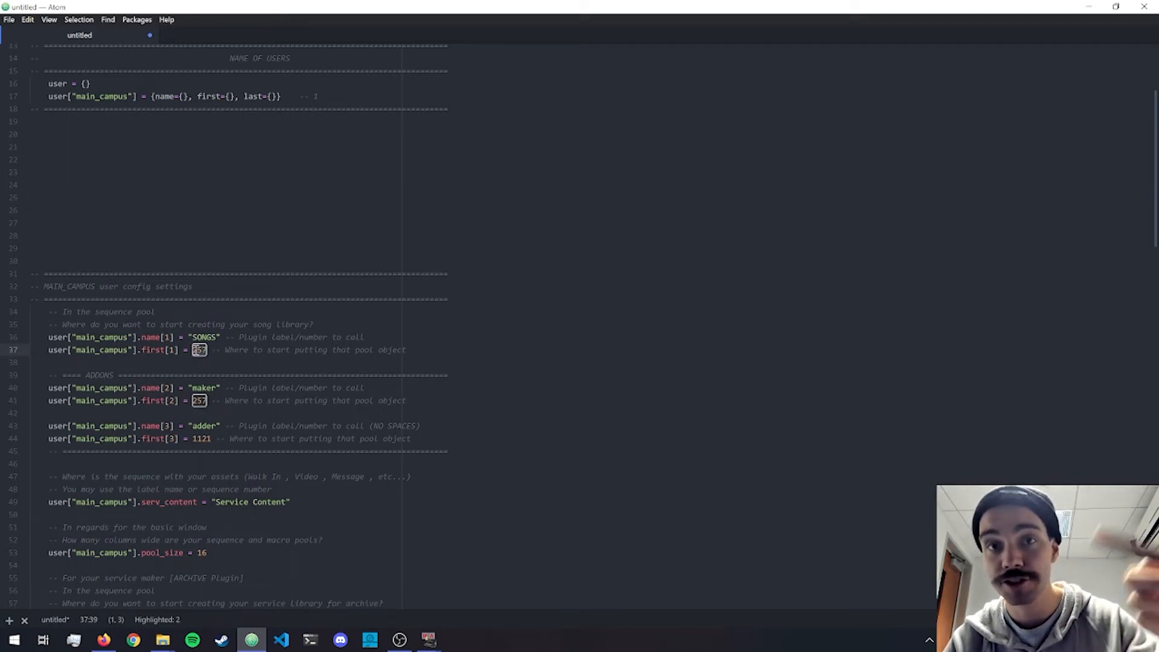
double_click(200, 401)
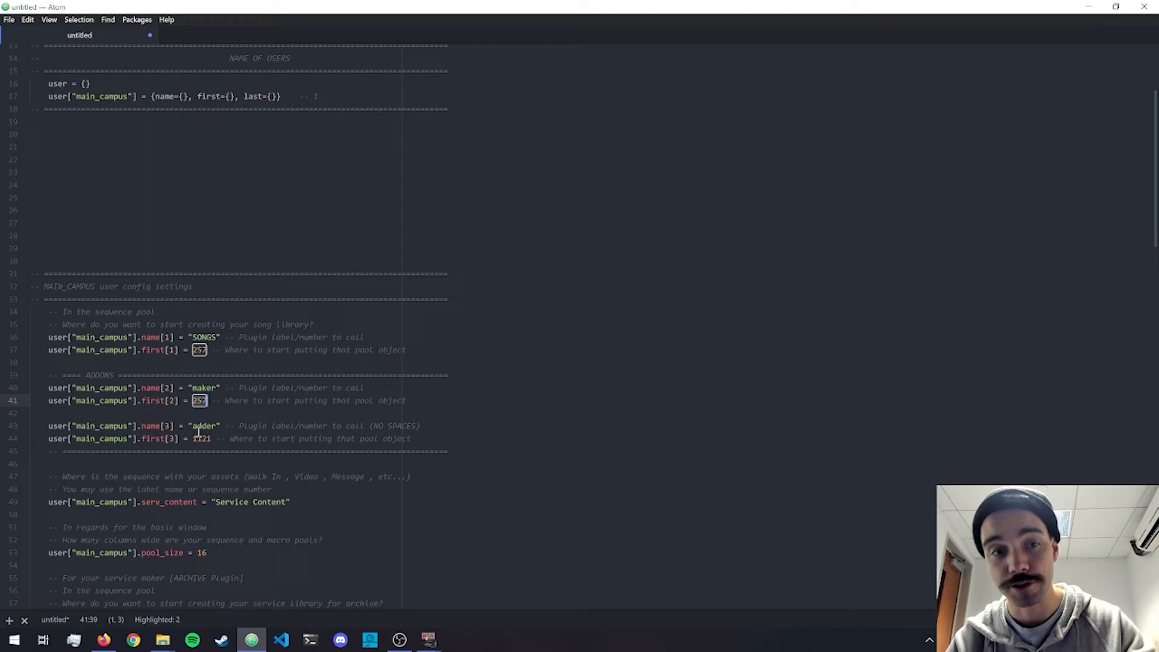
left_click(202, 439)
double_click(201, 439)
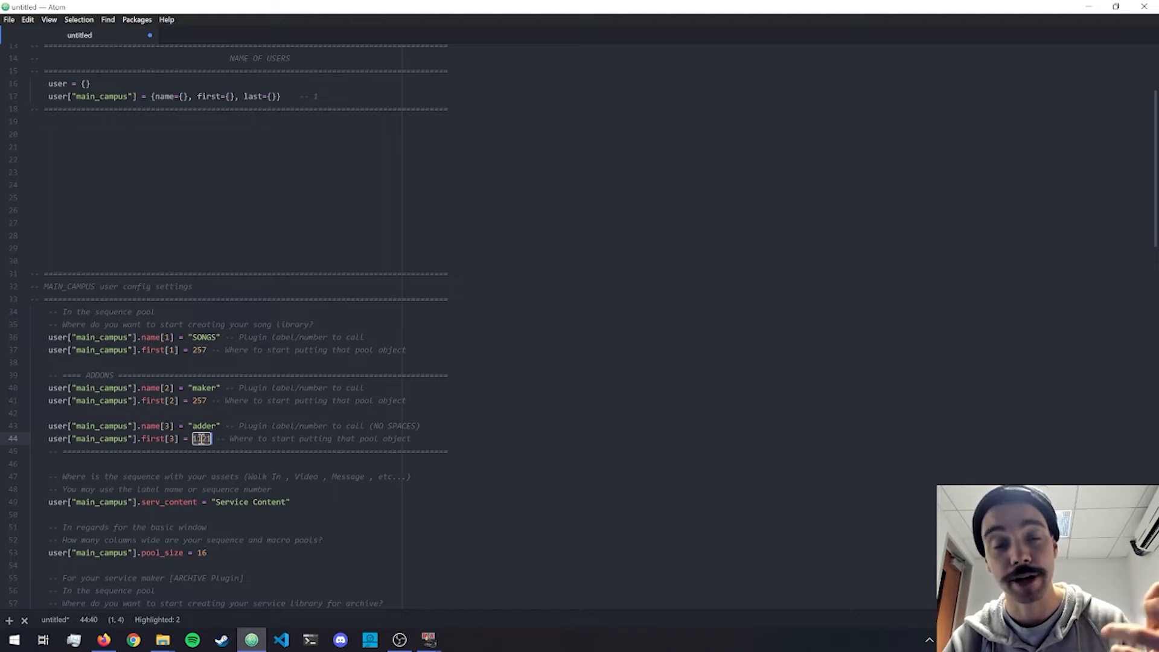
scroll(207, 538, "down", 2)
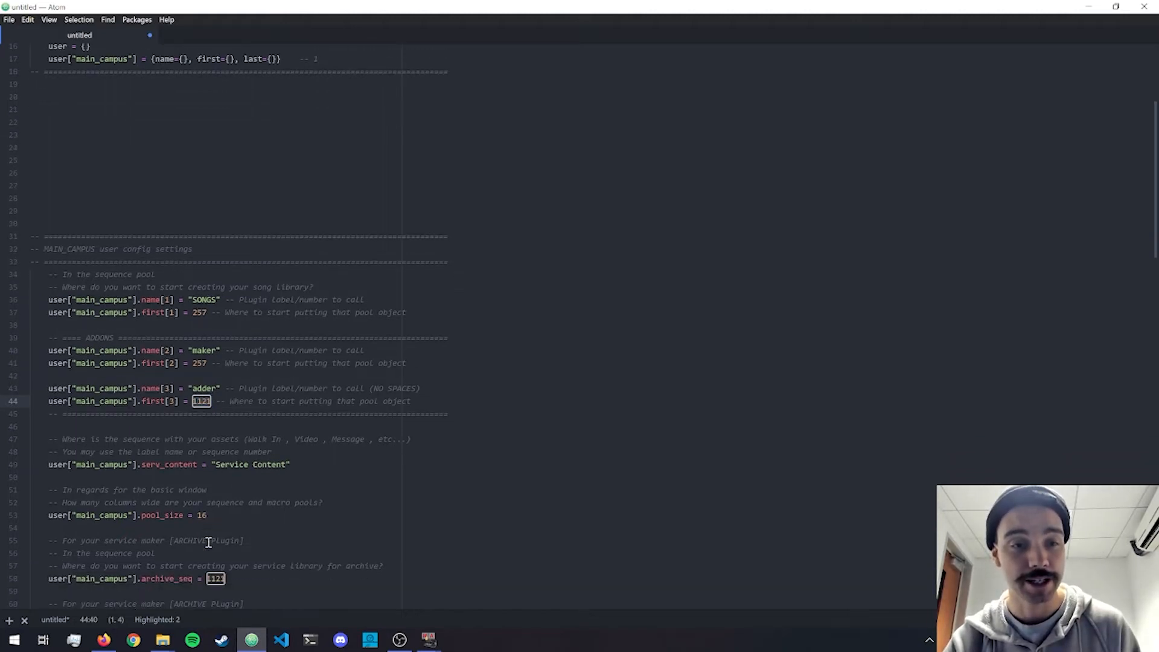
double_click(217, 536)
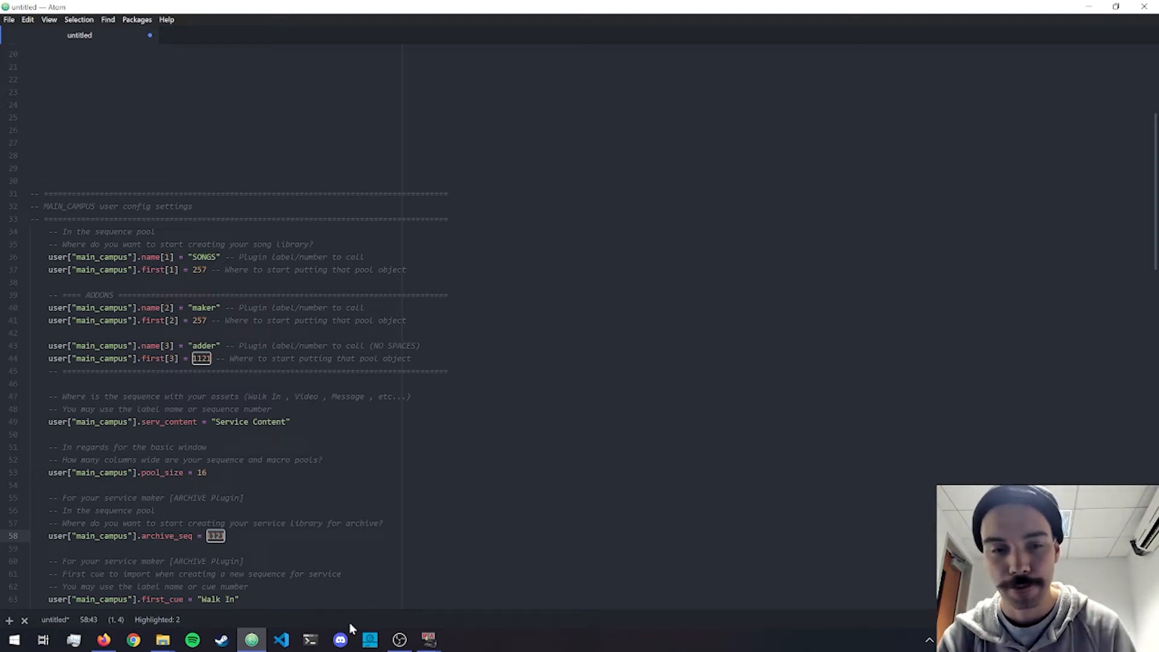
Switch to grandMA2 Screen 2 and compare the sequence and macro pools in the Adder 1, Song 1 and Maker 1 views.
mouse_move(428, 640)
left_click(465, 596)
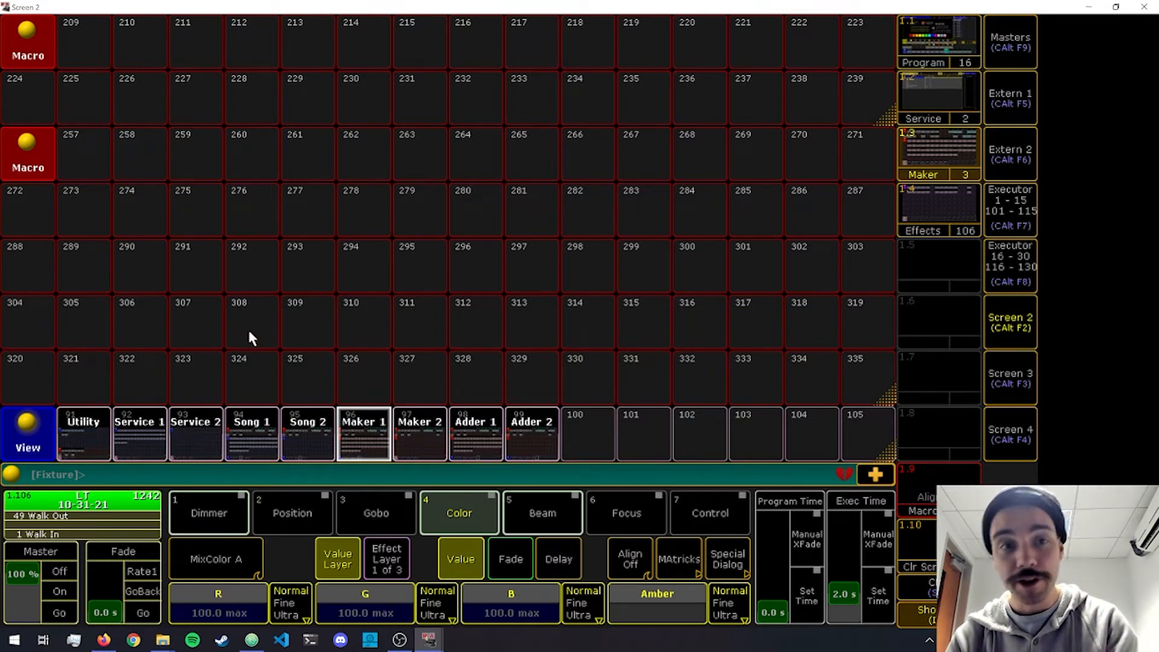
left_click(477, 446)
left_click(260, 431)
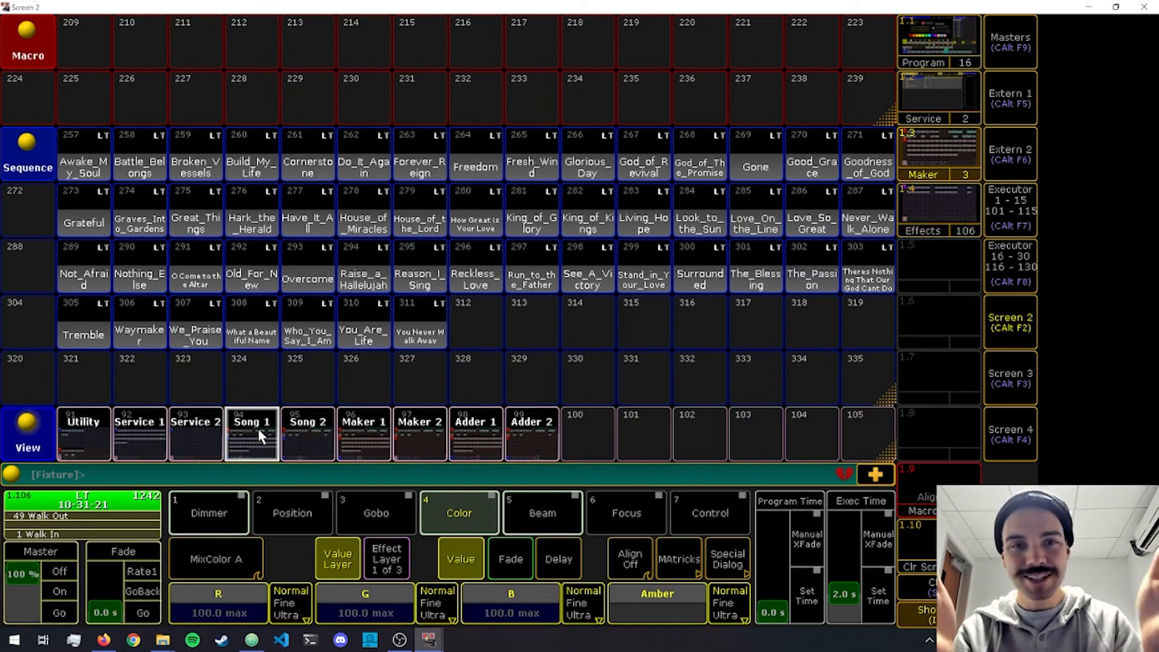
left_click(345, 436)
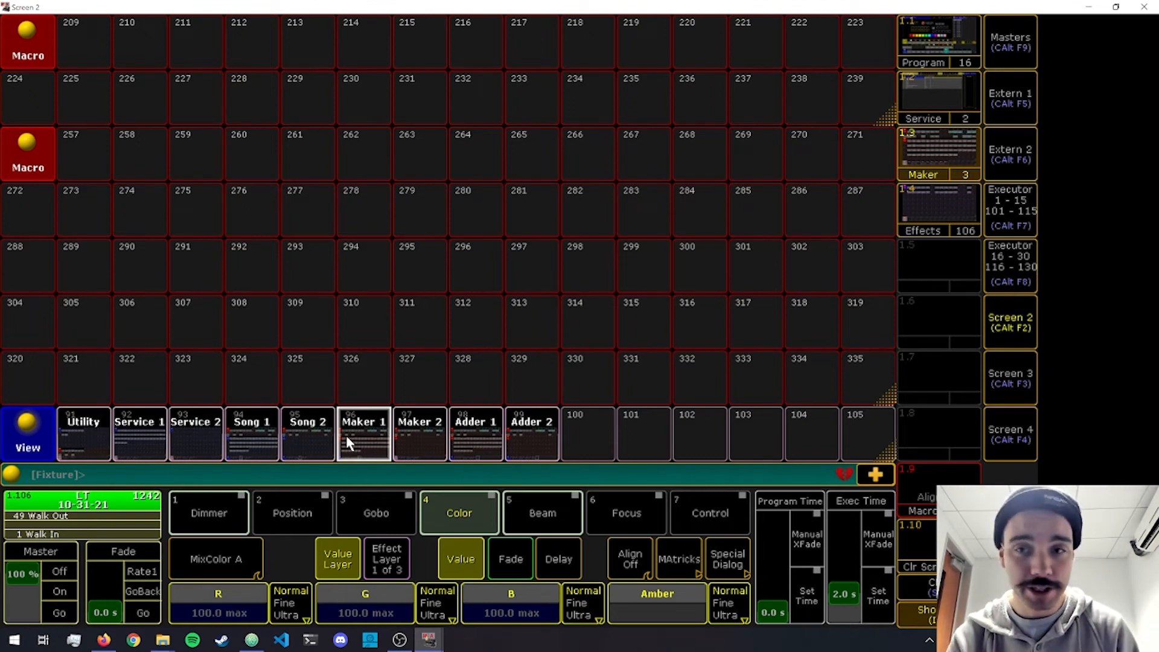
left_click(1017, 107)
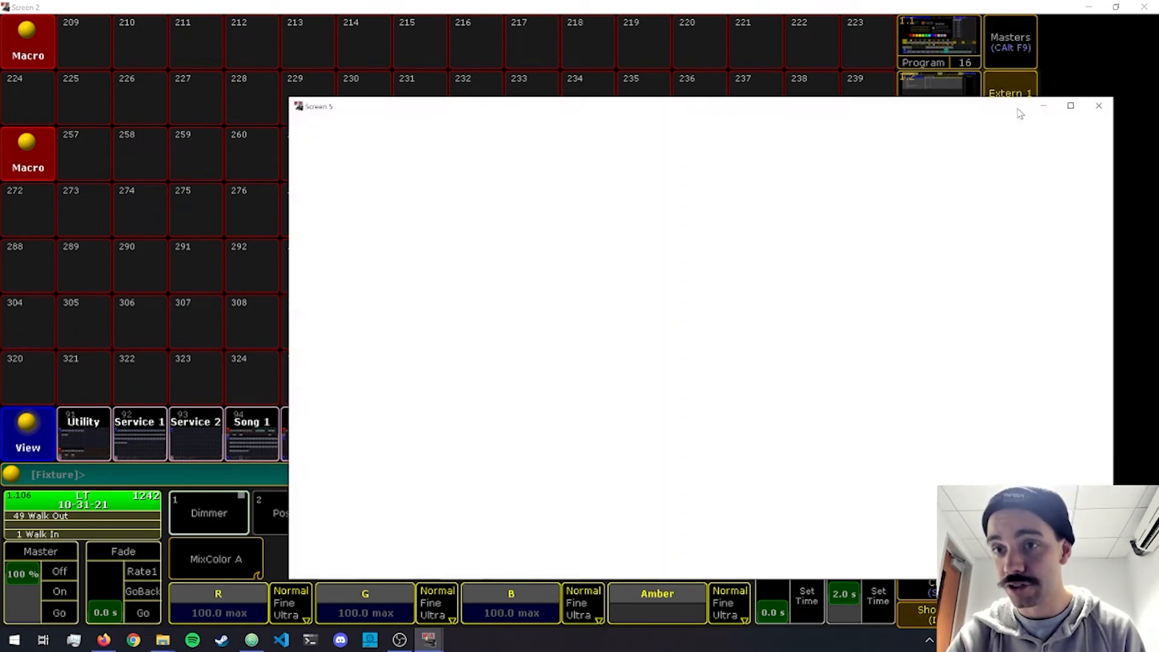
left_click(1100, 156)
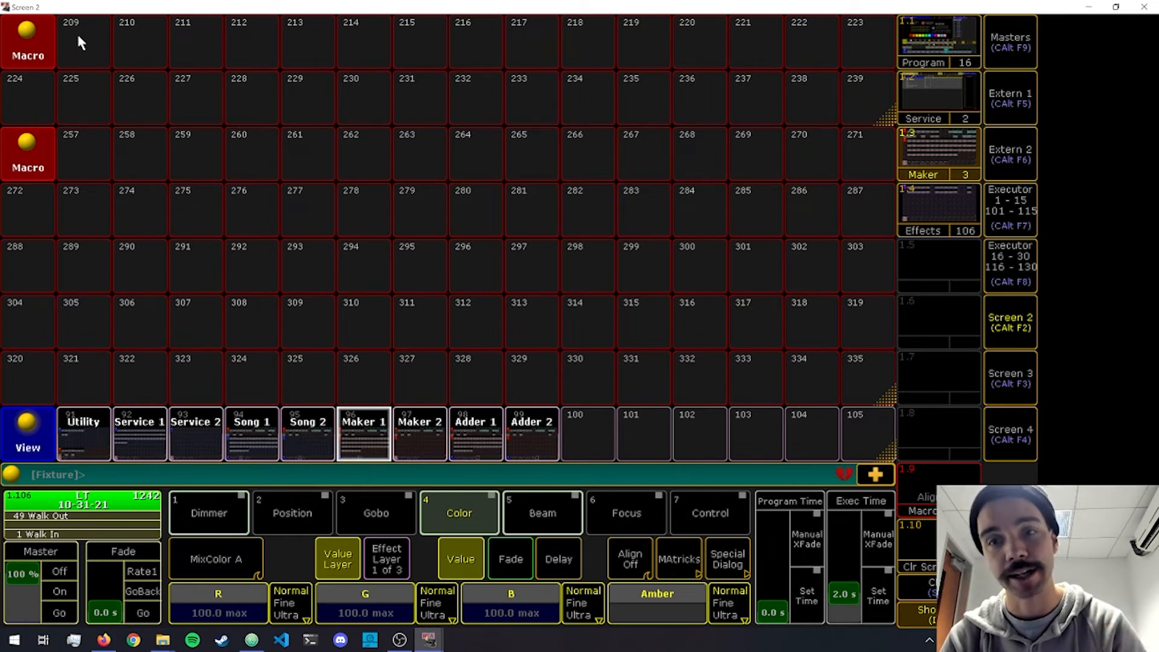
On an empty view, add a plugin pool with a macro pool below it that starts at macro 209.
left_click(977, 470)
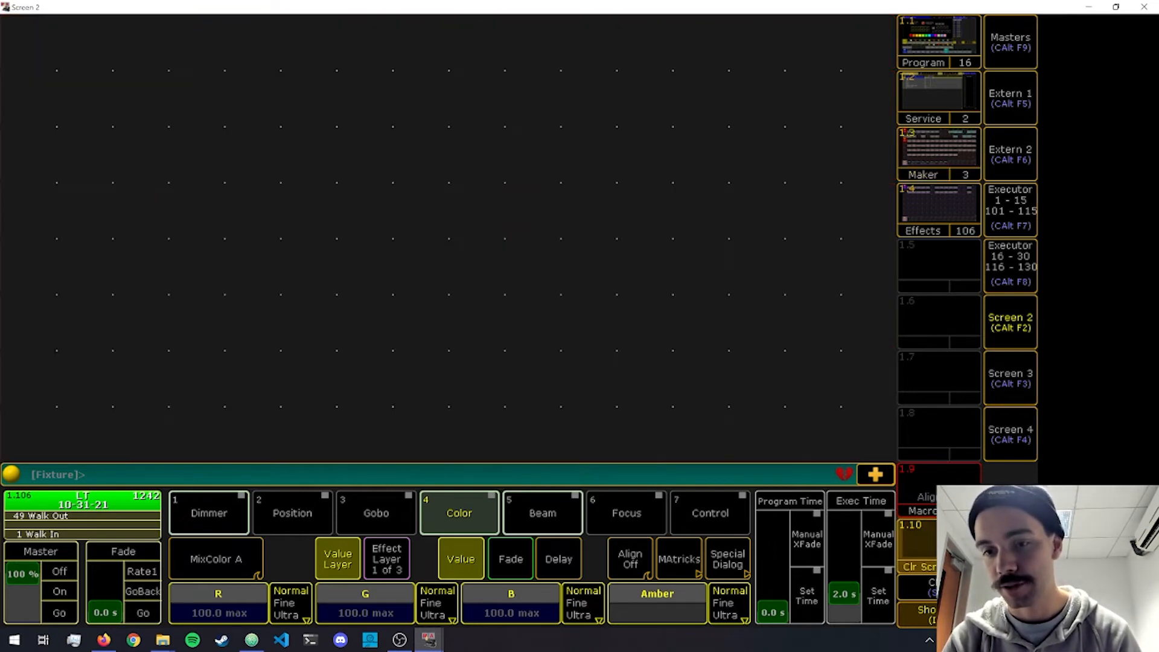
left_click(21, 47)
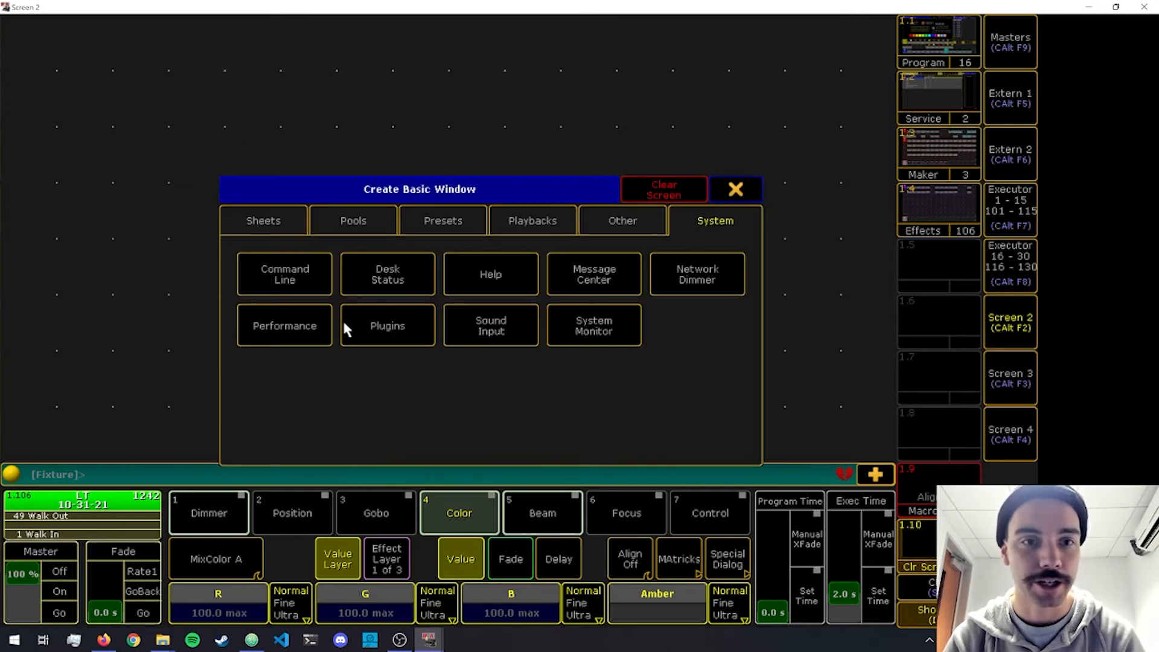
left_click(364, 324)
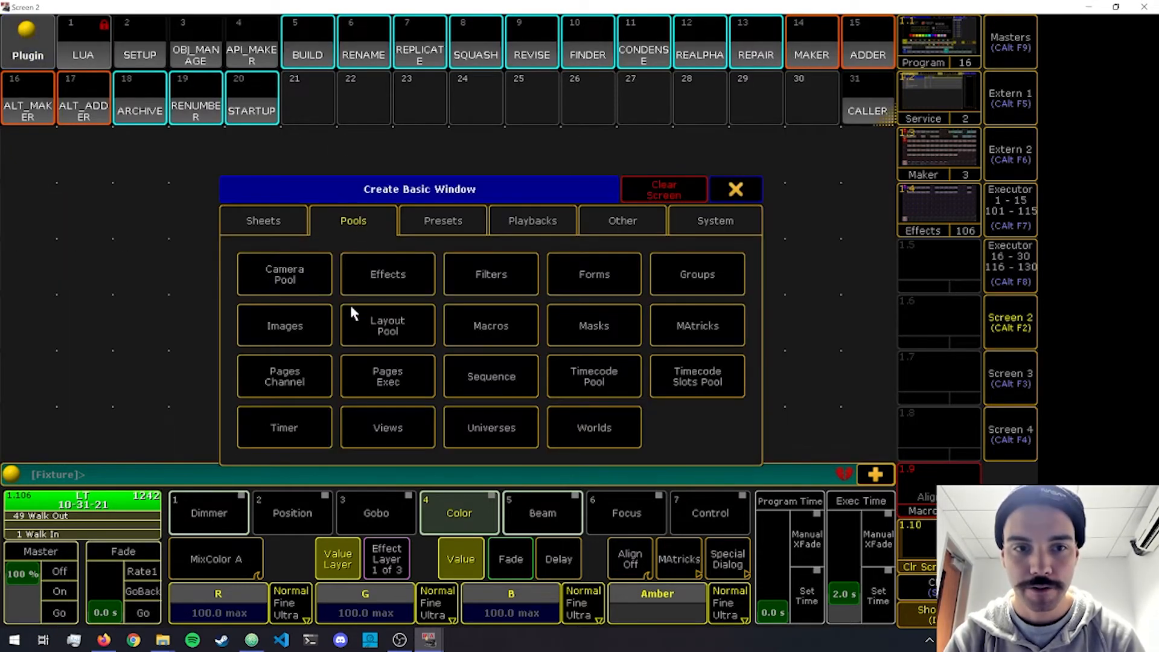
left_click(490, 325)
scroll(337, 299, "down", 6)
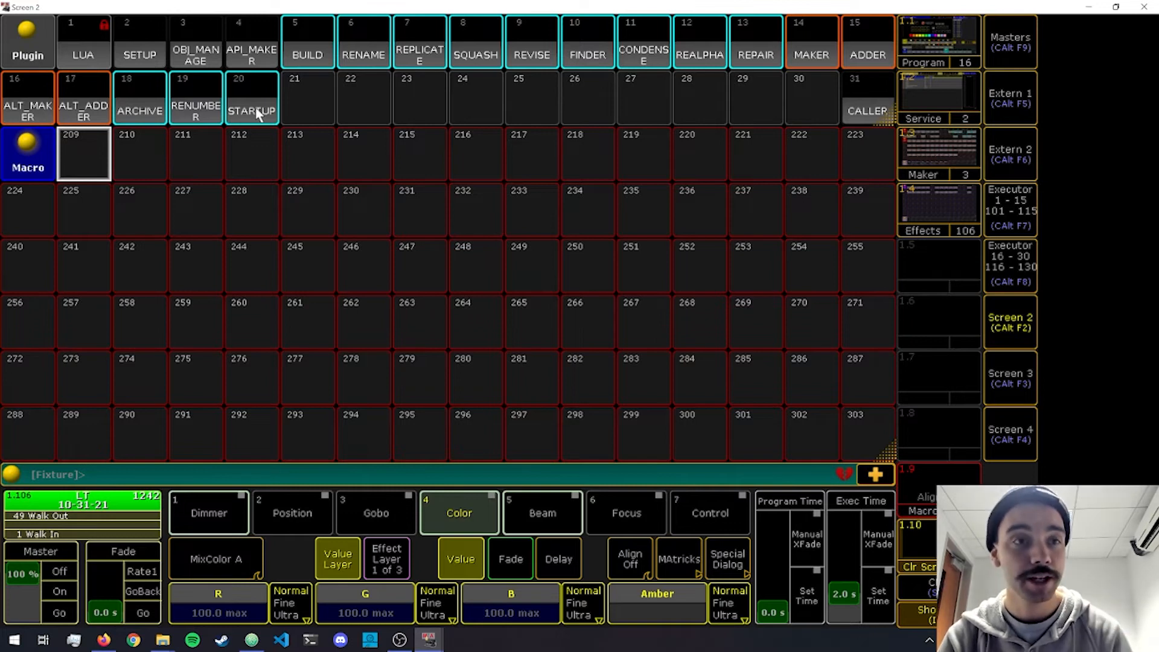
Run the STARTUP plugin with 209 as the starting macro.
left_click(245, 107)
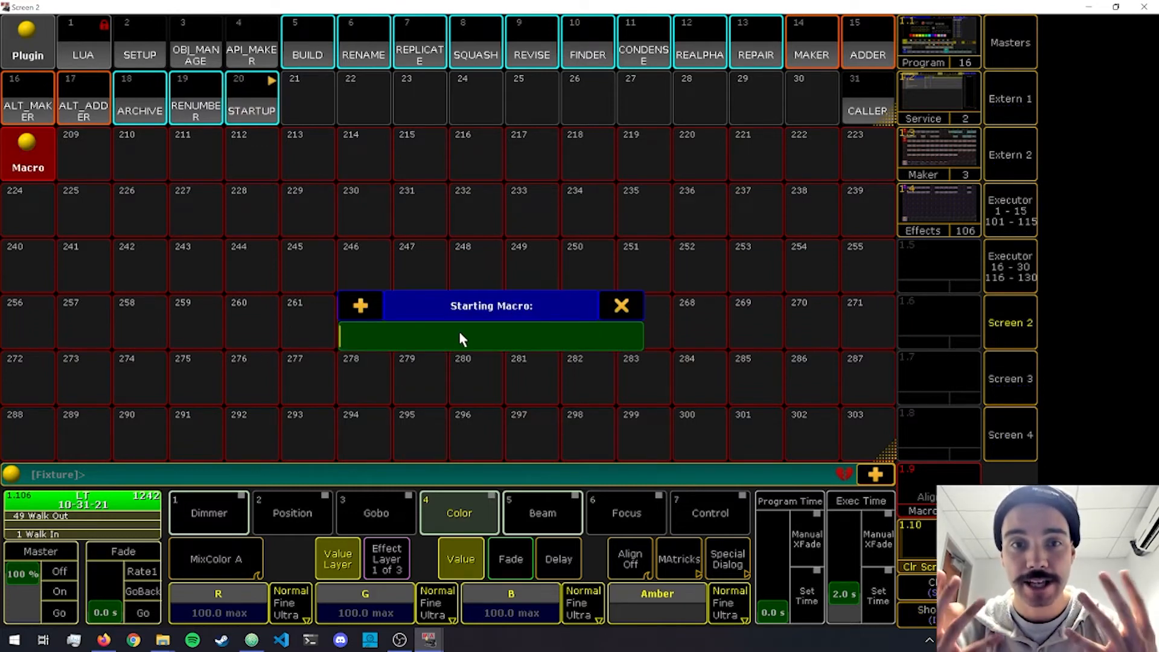
type("209")
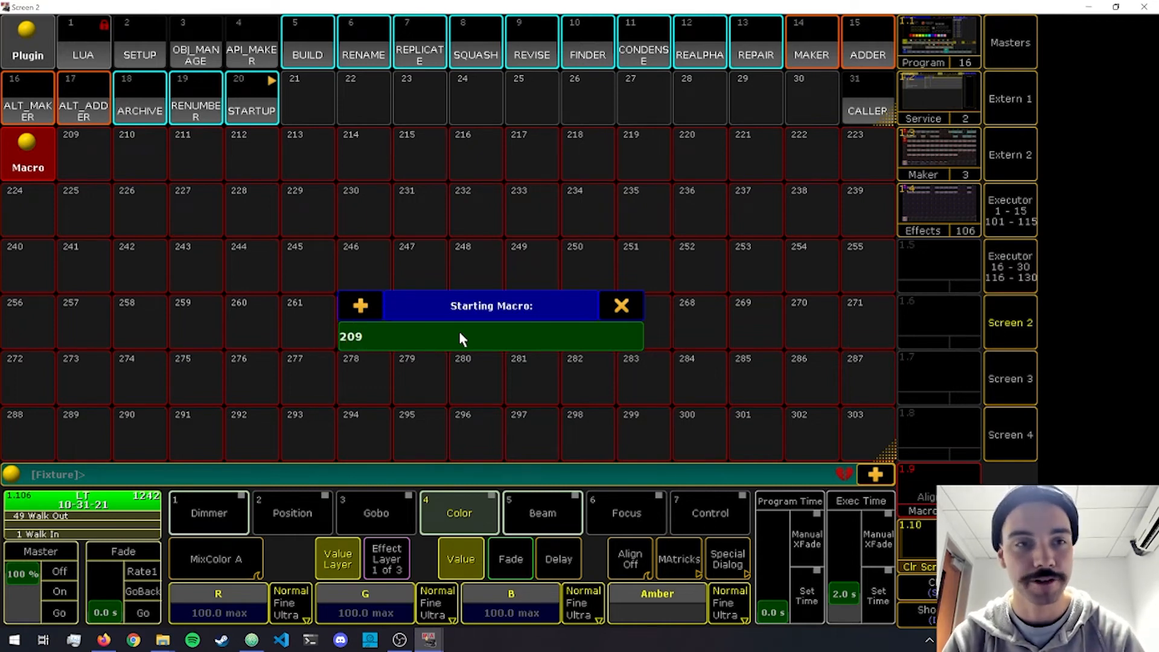
key("Return")
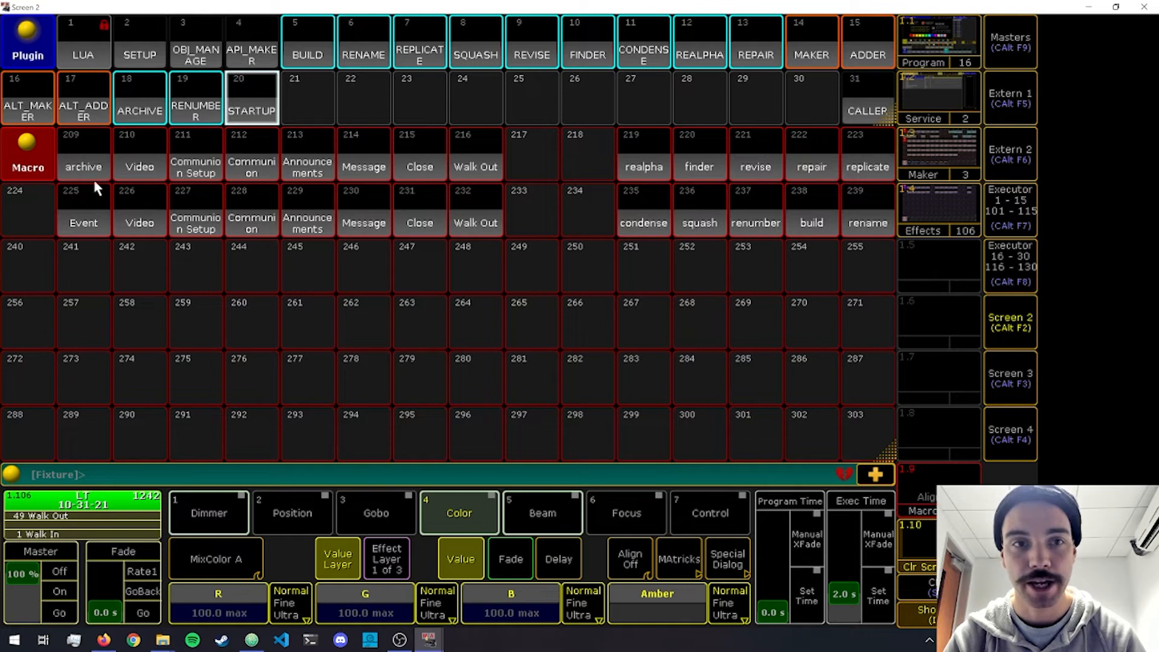
Bring back the Maker view and, from the Maker 1 view, run the repair macro on the Maker+ library macro pool, confirming the repair.
left_click(939, 152)
left_click(487, 443)
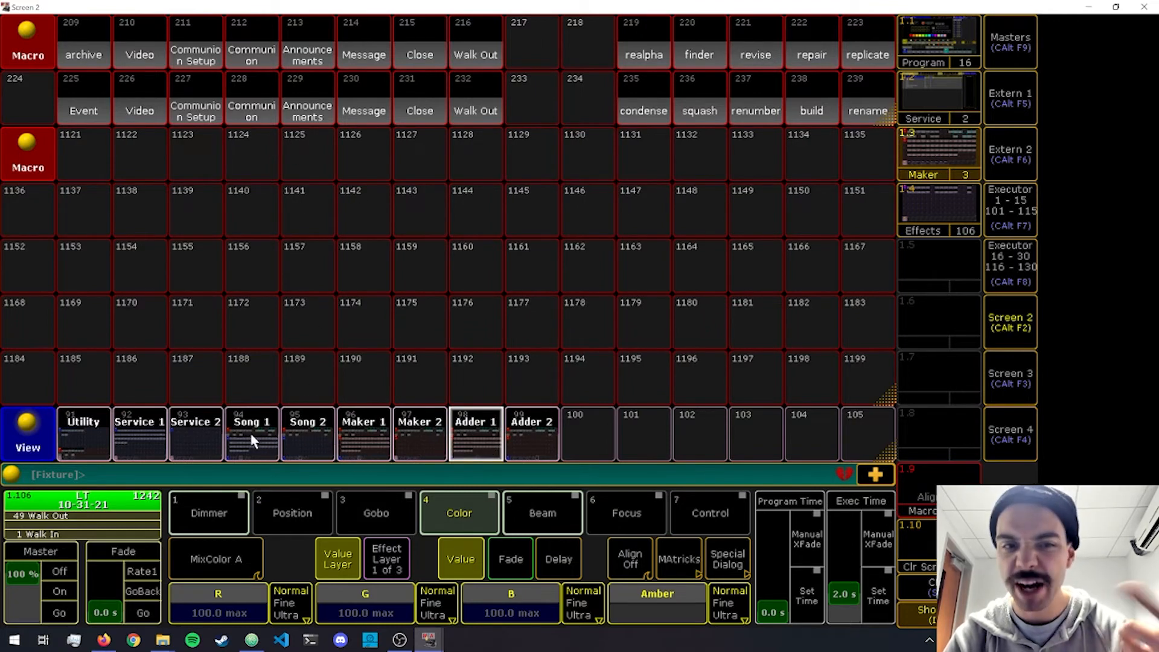
left_click(244, 429)
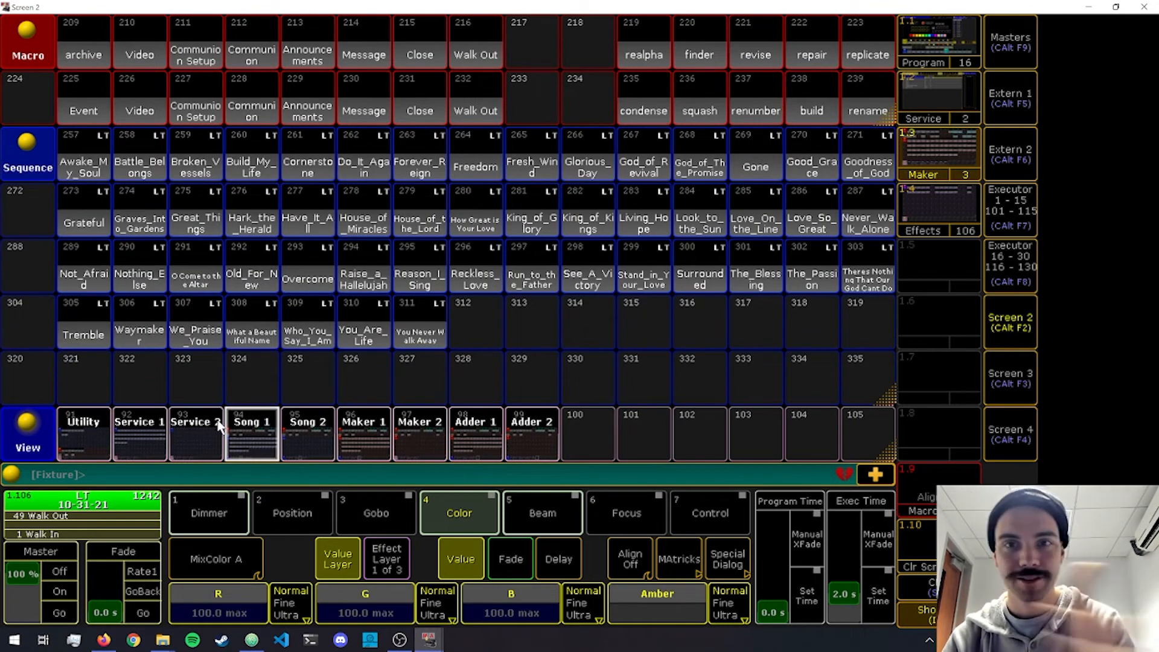
left_click(371, 434)
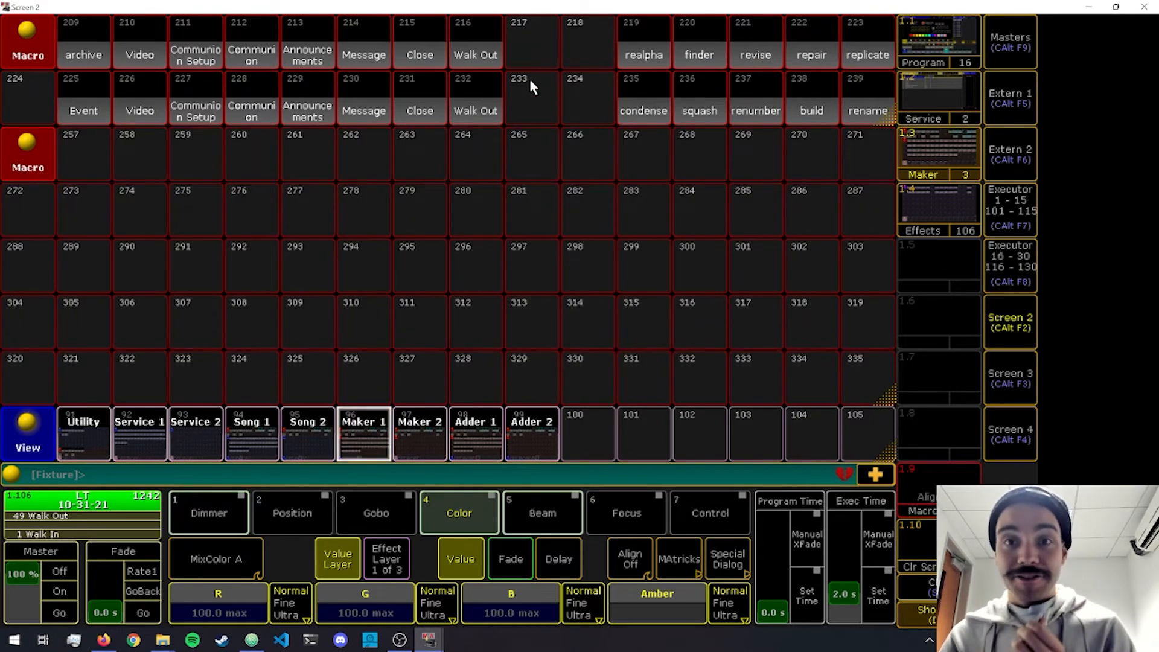
left_click(812, 51)
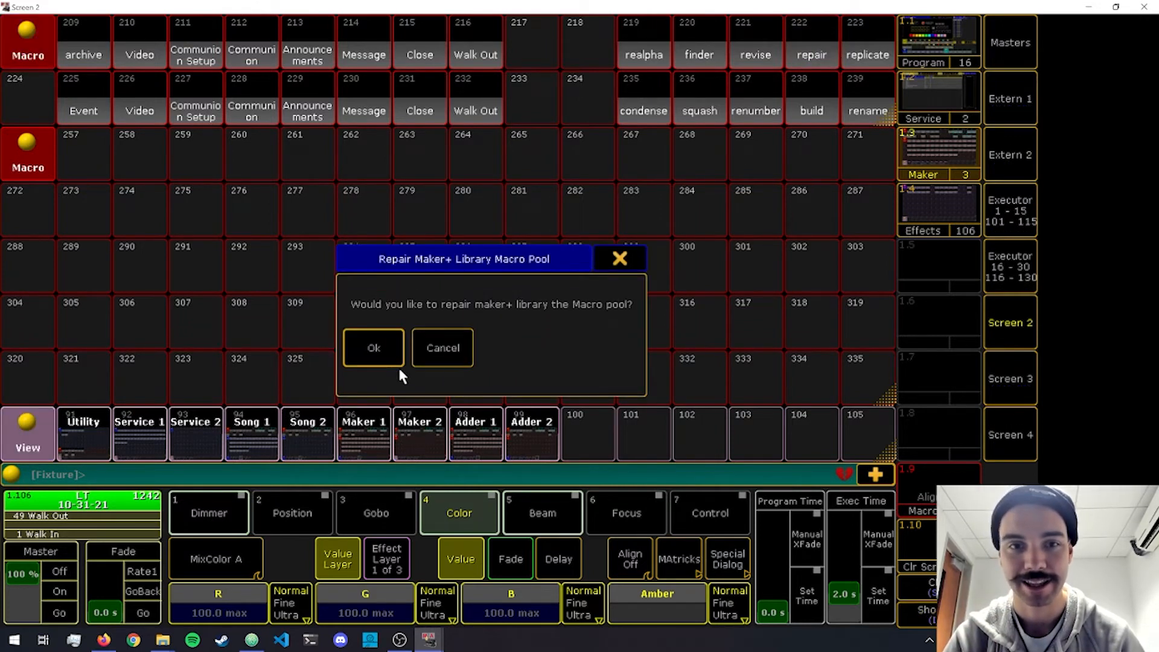
left_click(381, 358)
left_click(381, 356)
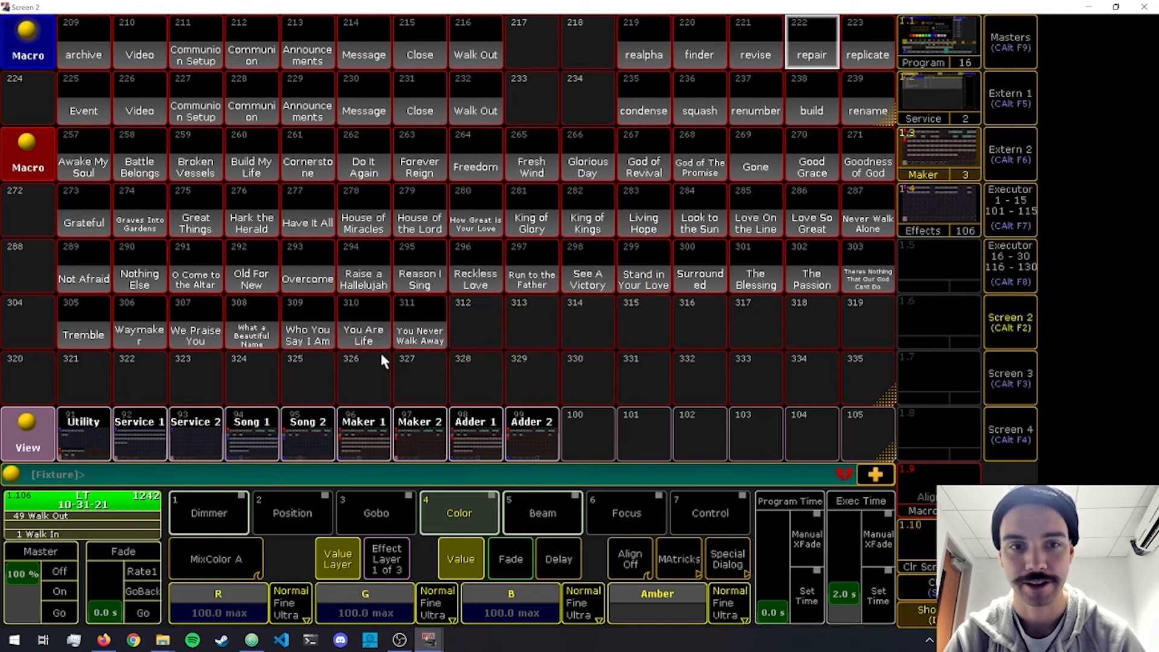
Compare the repaired macro pool with the song sequences in the Adder 1, Song 1 and Maker 1 views.
left_click(490, 438)
left_click(266, 430)
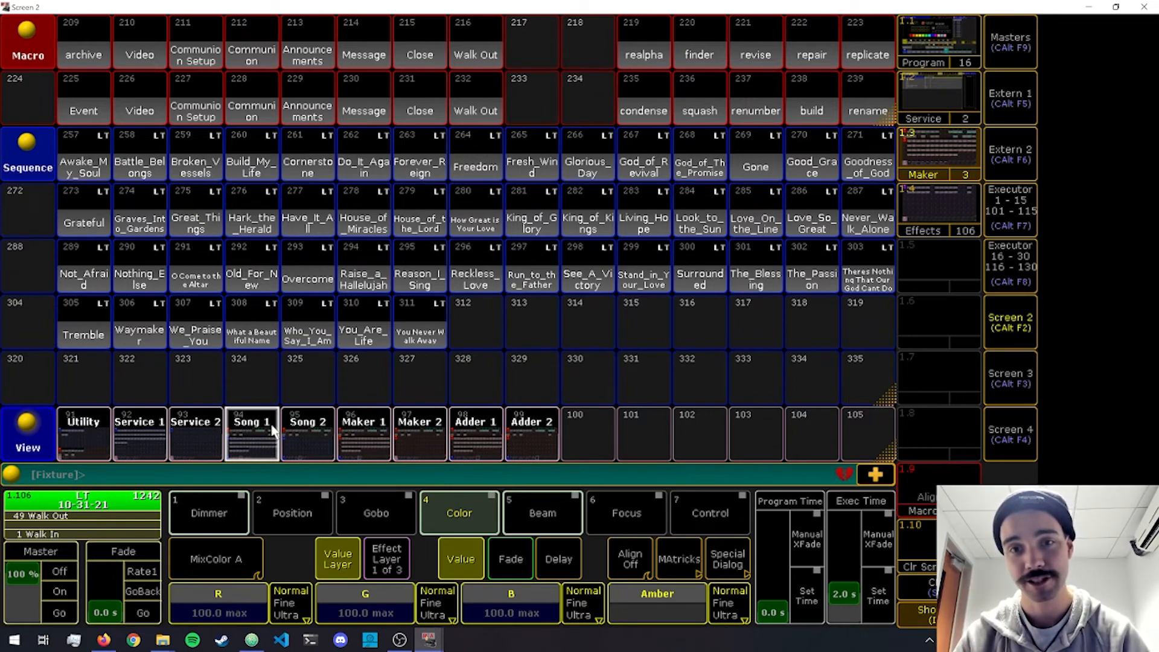
left_click(382, 443)
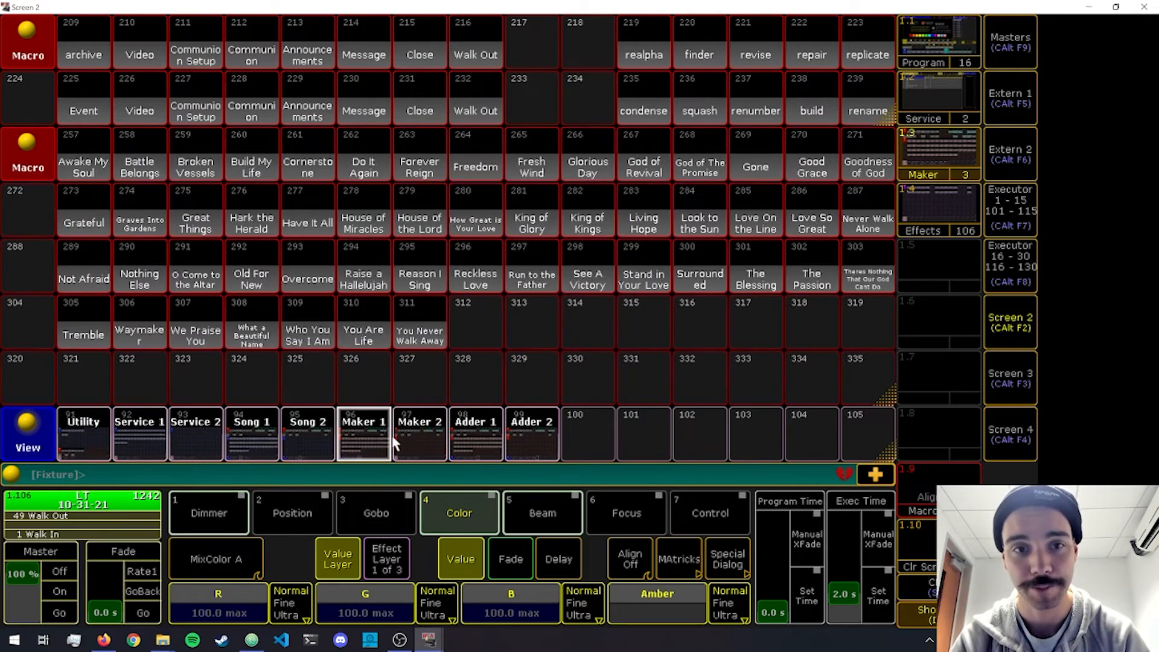
left_click(259, 425)
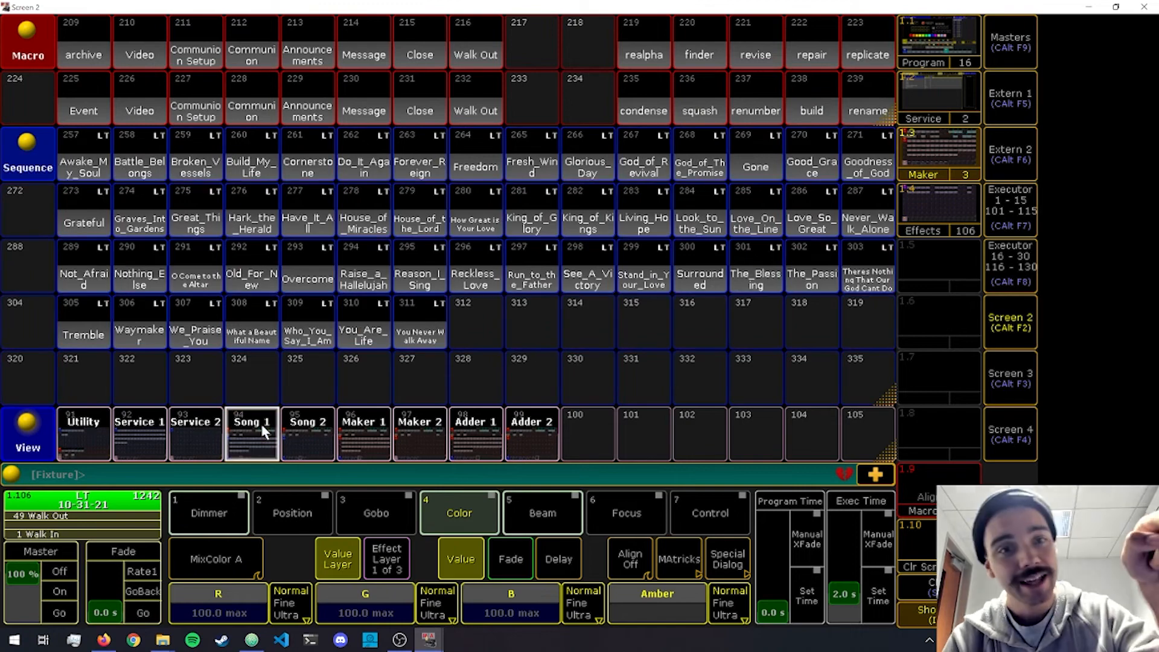
Switch to Atom to check the SONGS starting number, and return to grandMA2 Screen 2 to compare the Maker 1 and Song 1 views.
left_click(258, 639)
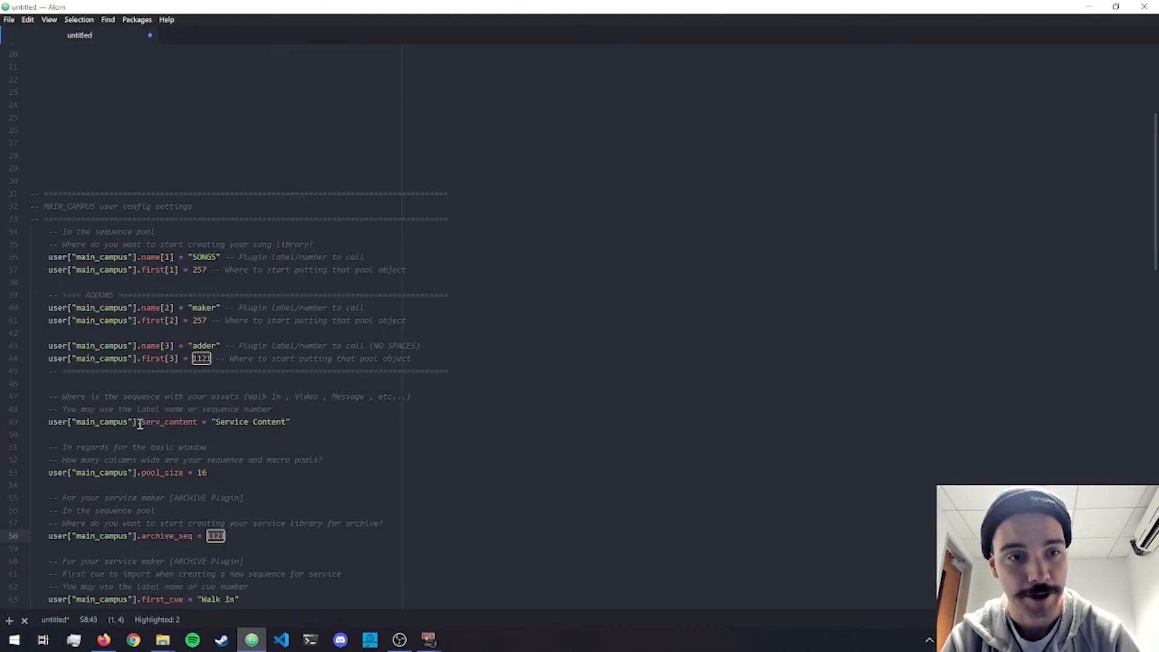
double_click(200, 270)
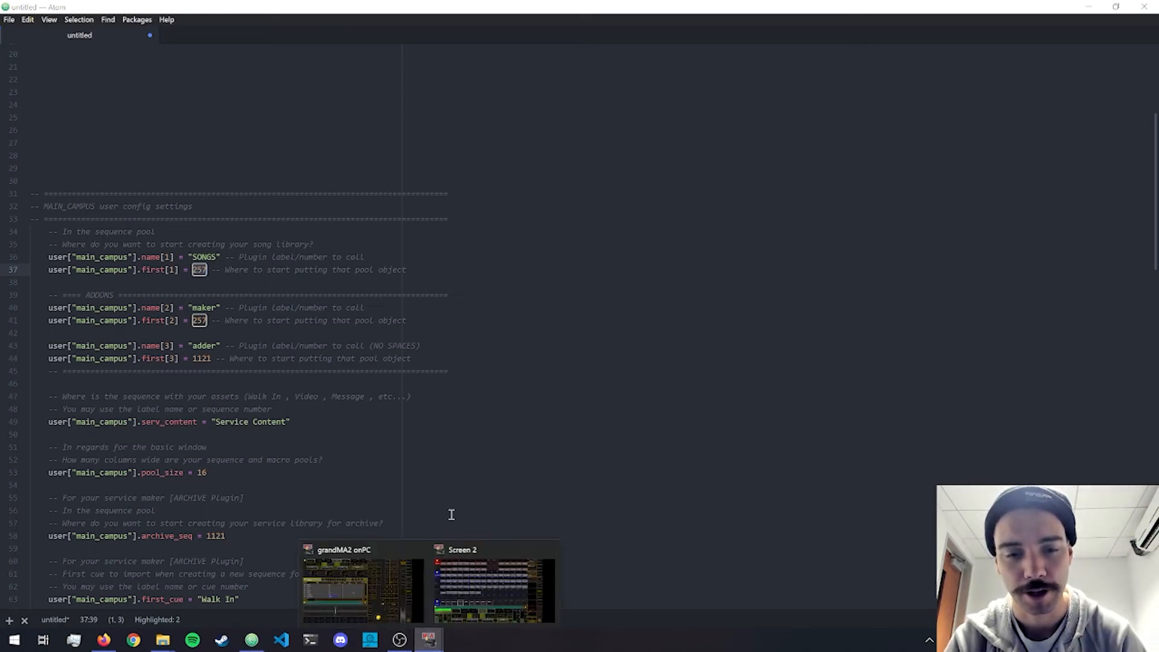
left_click(462, 568)
left_click(369, 436)
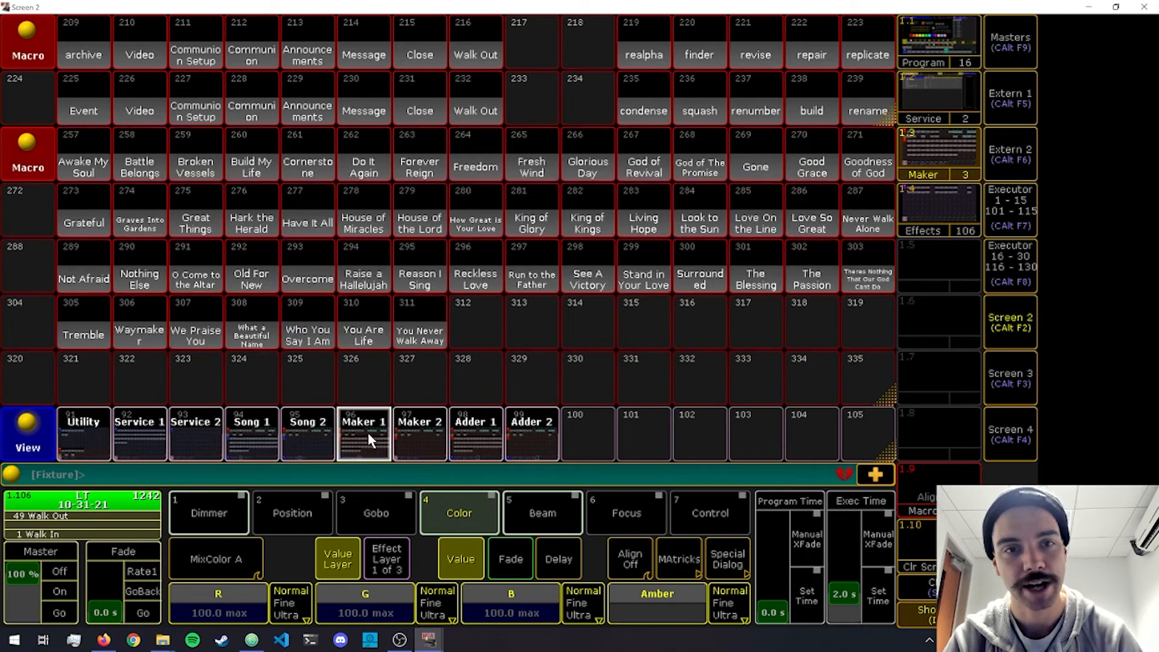
left_click(252, 426)
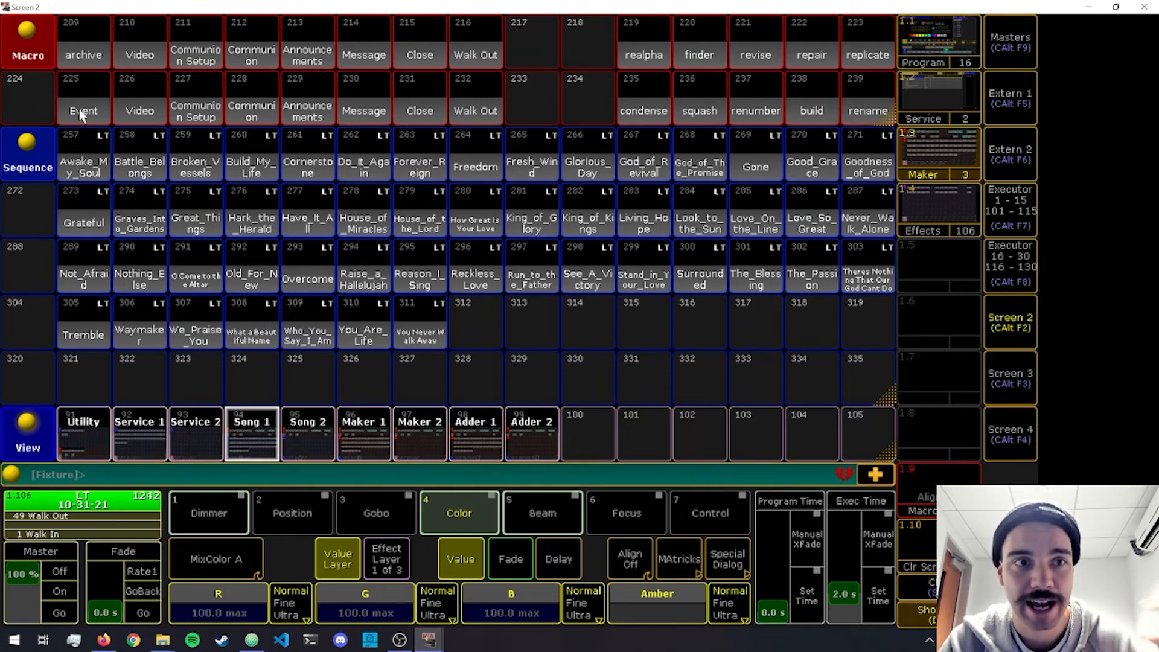
Rename macro 209 as "Walk In" and close its editor.
right_click(85, 60)
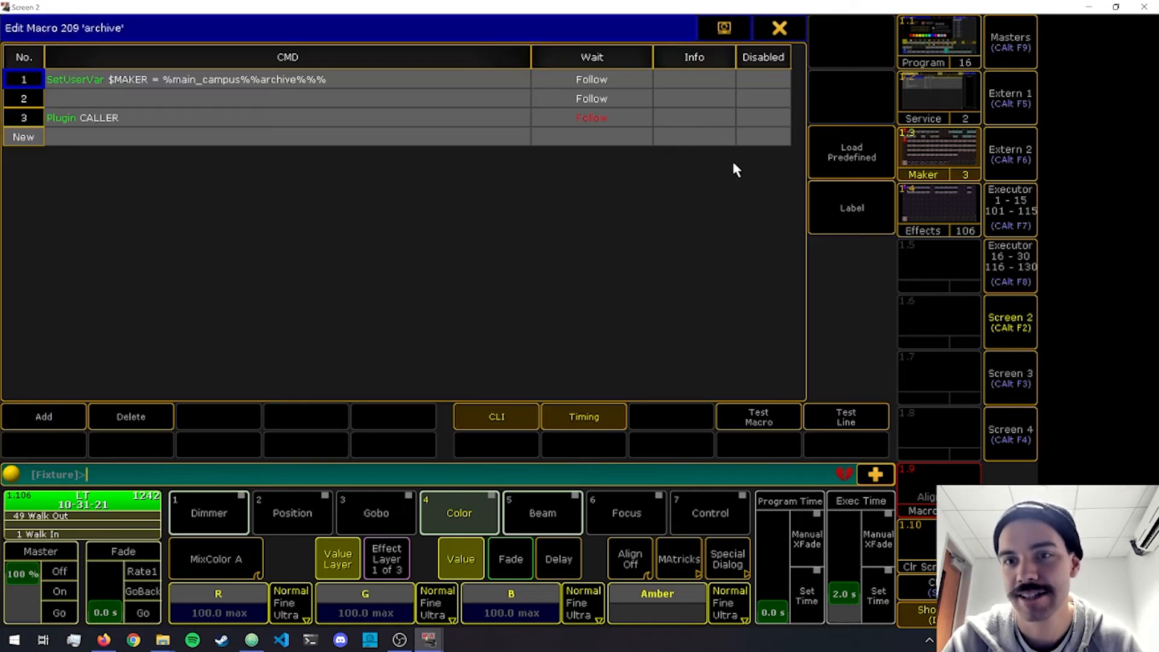
left_click(835, 223)
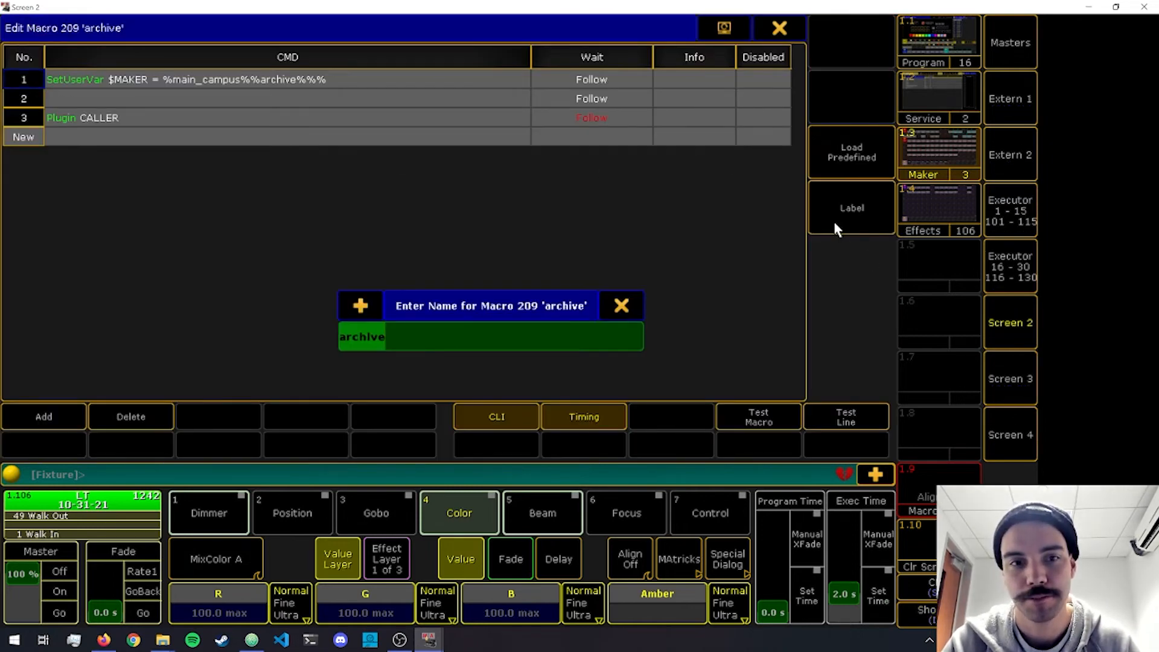
type("Walk In")
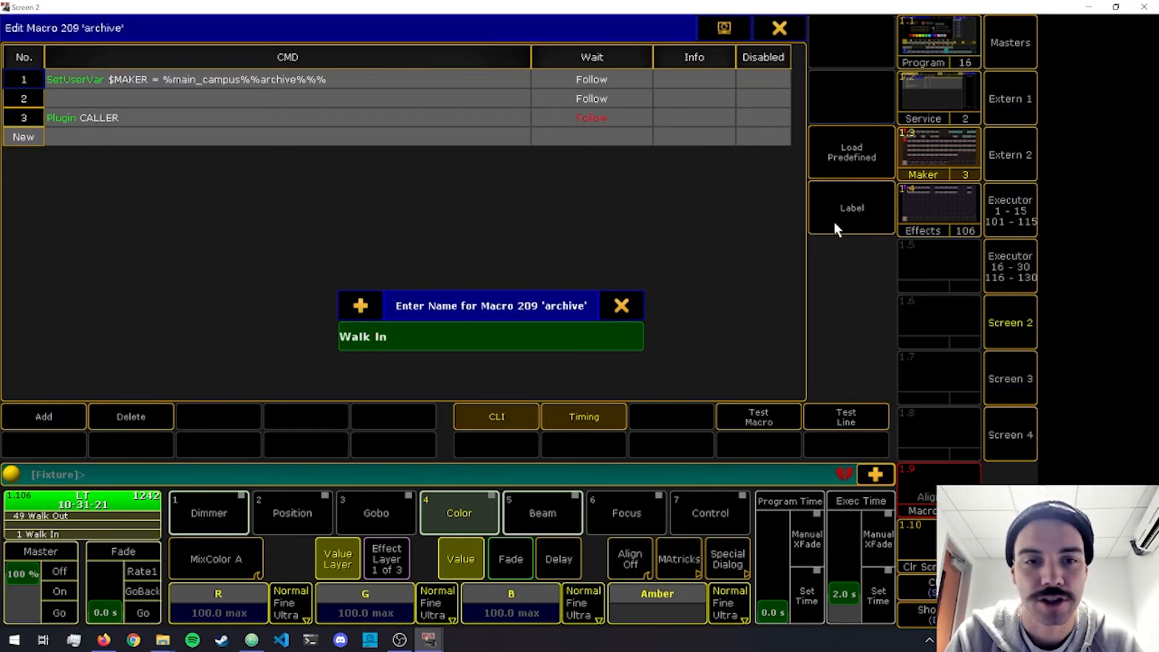
key("Return")
key("Escape")
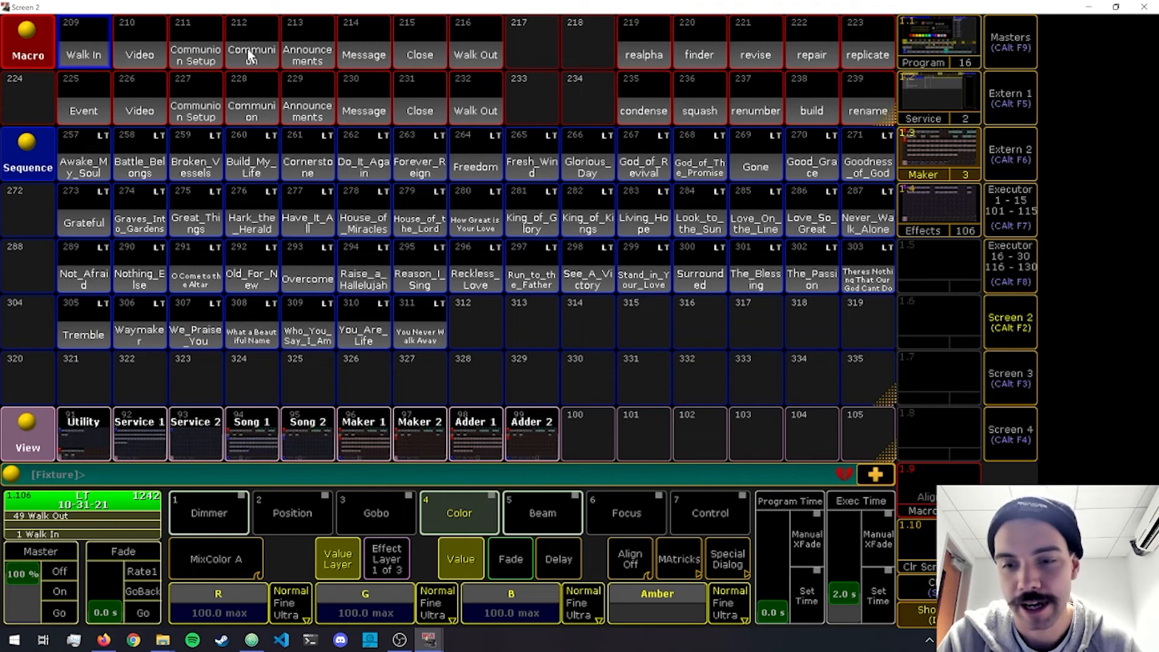
key("Insert")
key("Insert")
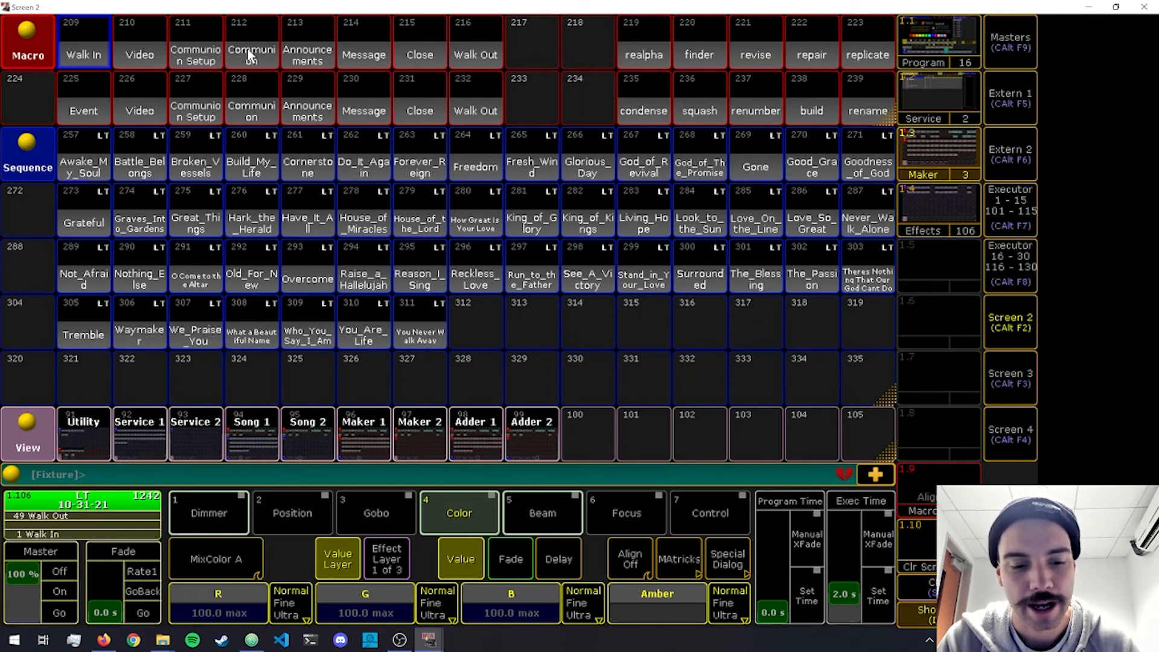
key("Insert")
right_click(248, 50)
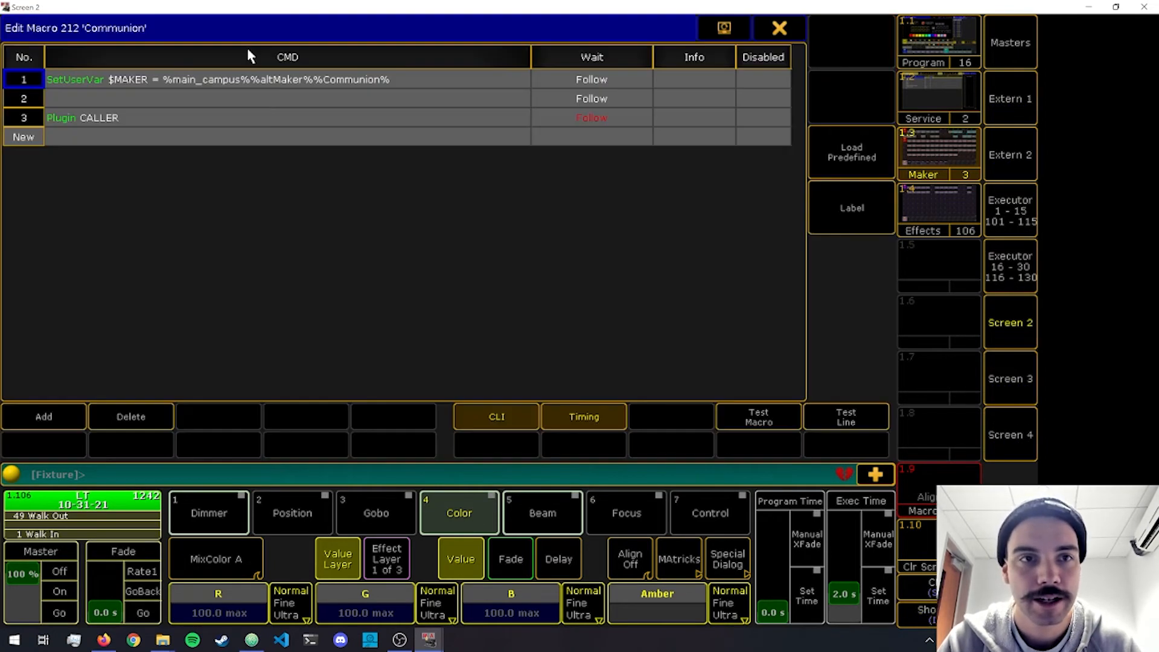
right_click(261, 82)
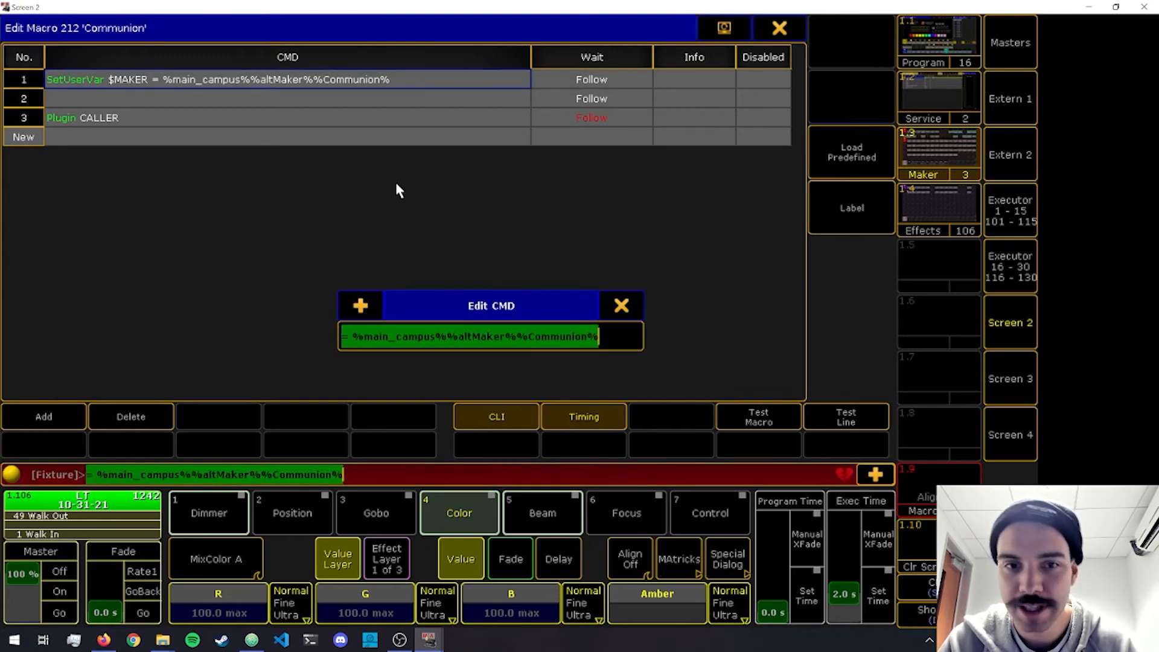
key("Escape")
key("Escape")
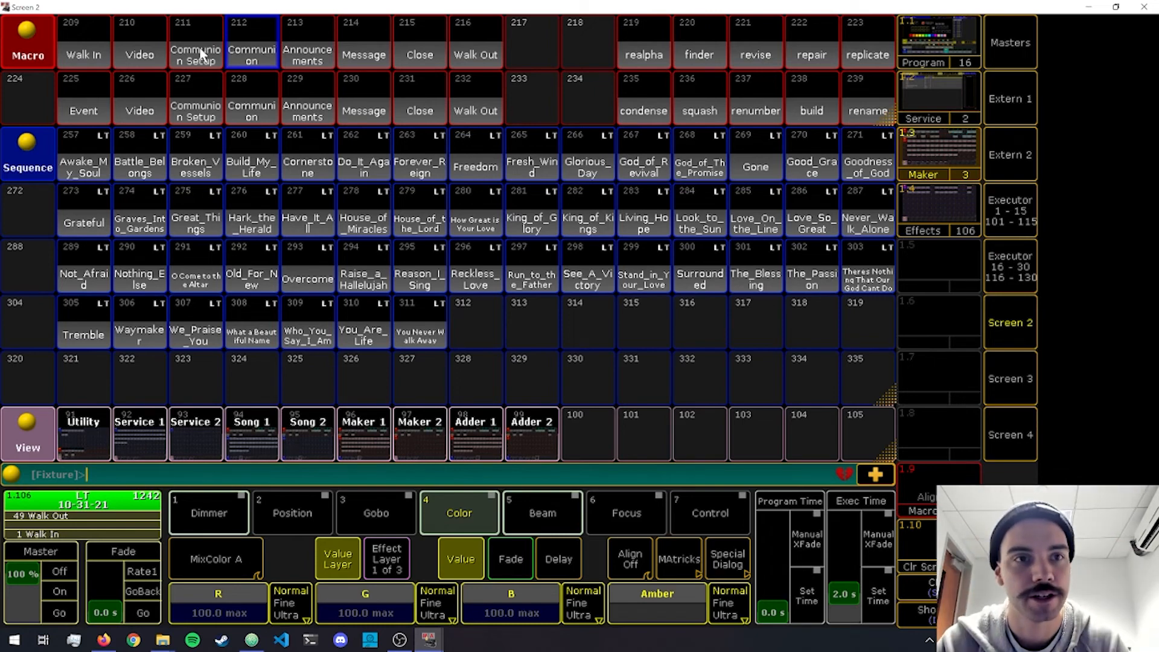
right_click(201, 53)
left_click(25, 138)
key("Escape")
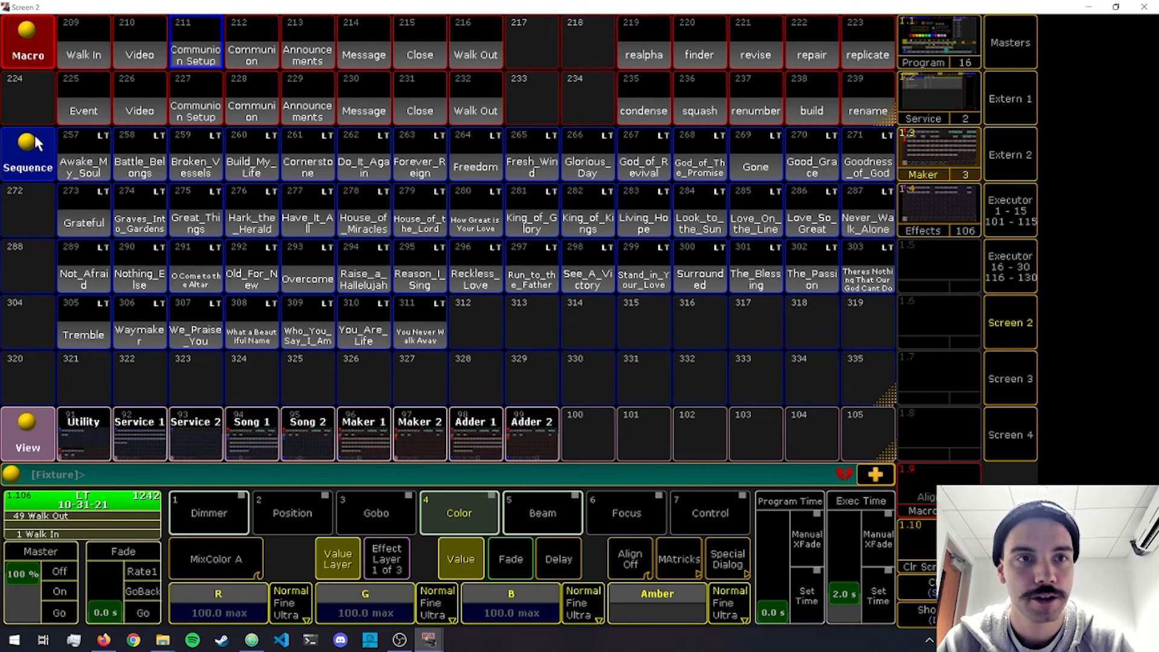
Copy the SetUserVar command from line 1 of macro 212 Communion and close its editor.
right_click(244, 51)
left_click(224, 79)
key("ctrl+c")
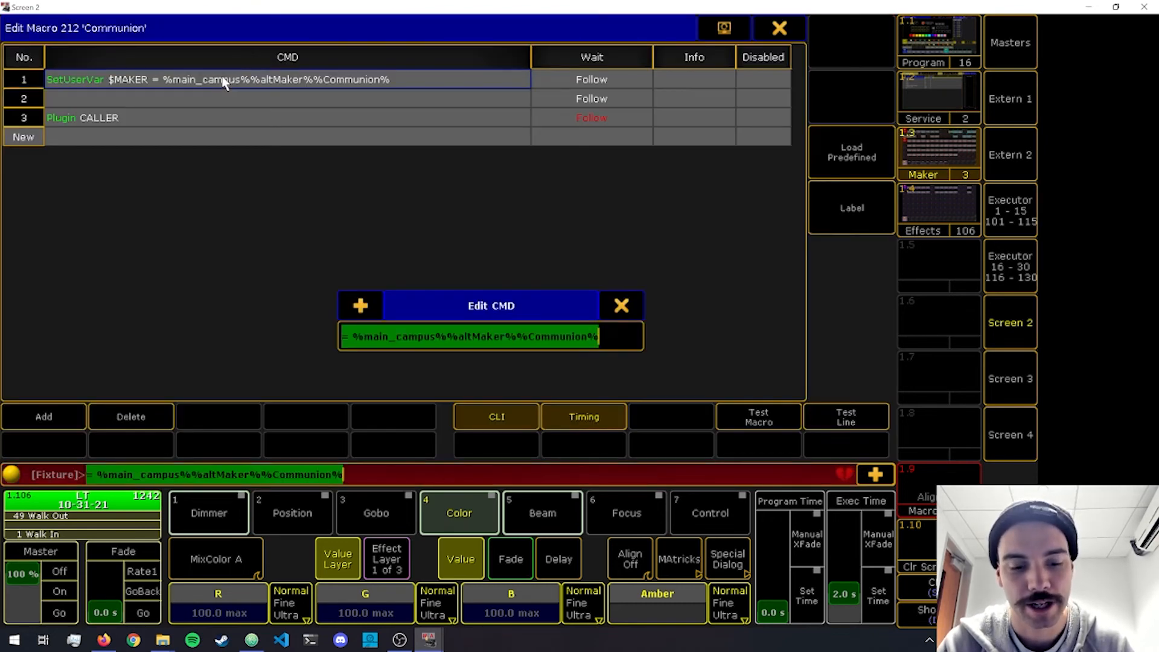
key("Escape")
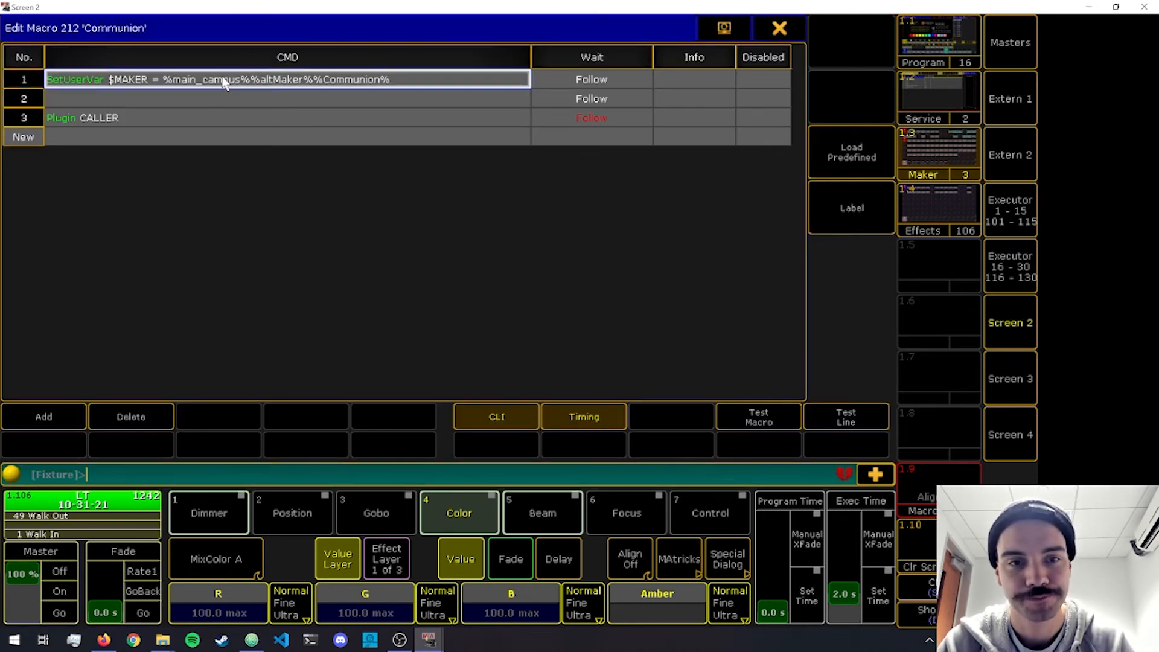
left_click(775, 29)
In macro 211 Communion Setup, add an empty line 4 with a wait time of 0.1.
right_click(190, 53)
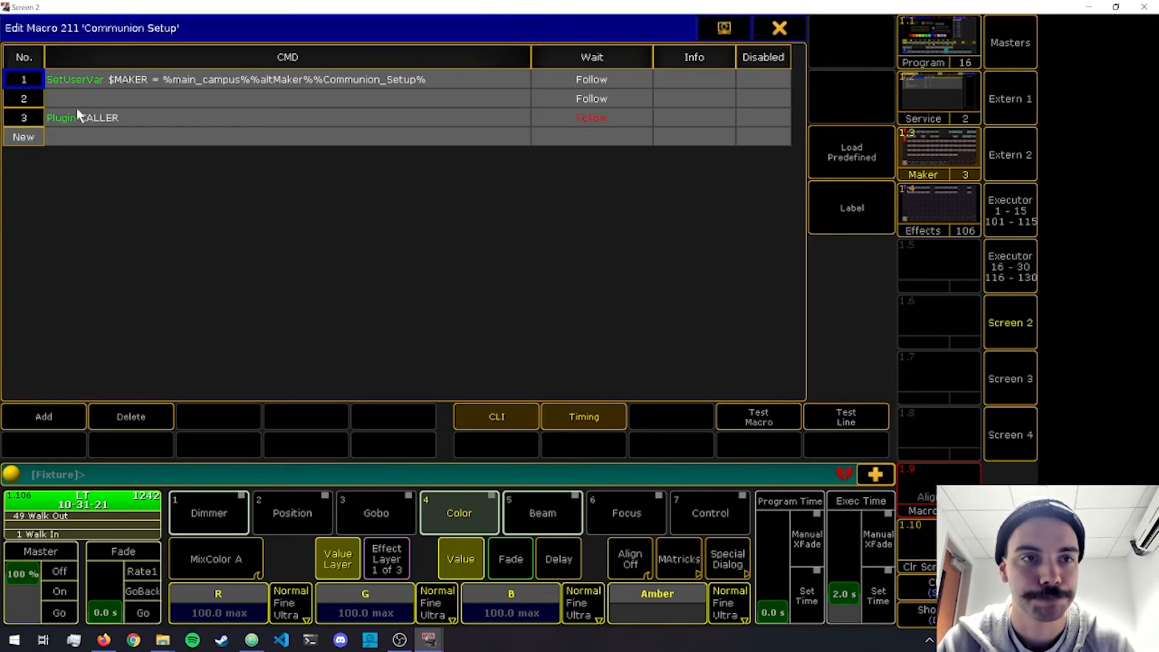
left_click(22, 138)
key("Escape")
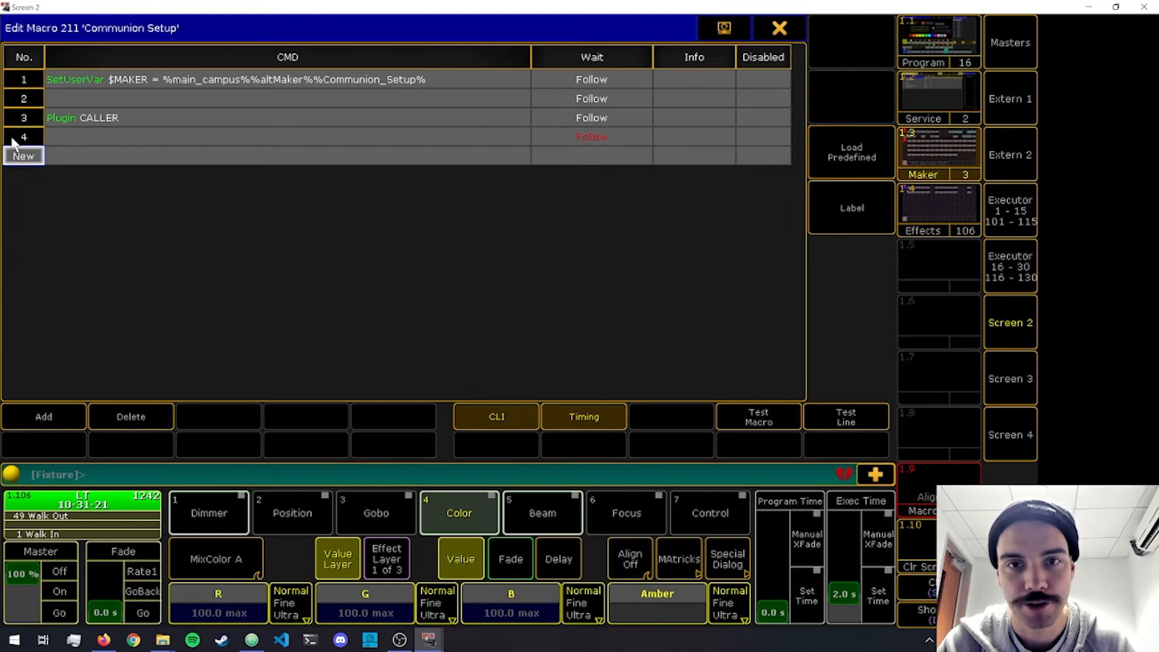
left_click(579, 143)
type("0.1")
key("Return")
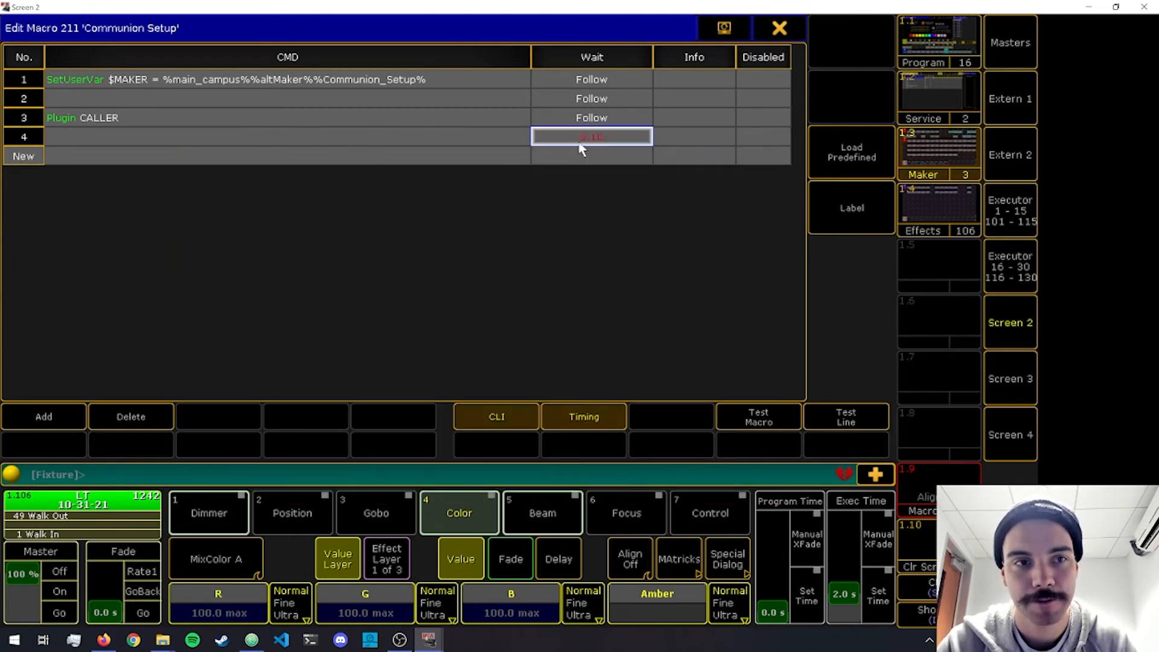
Add line 5 to the Communion Setup macro with the copied command "SetUserVar $MAKER = %main_campus%%altMaker%%Communion%".
left_click(23, 157)
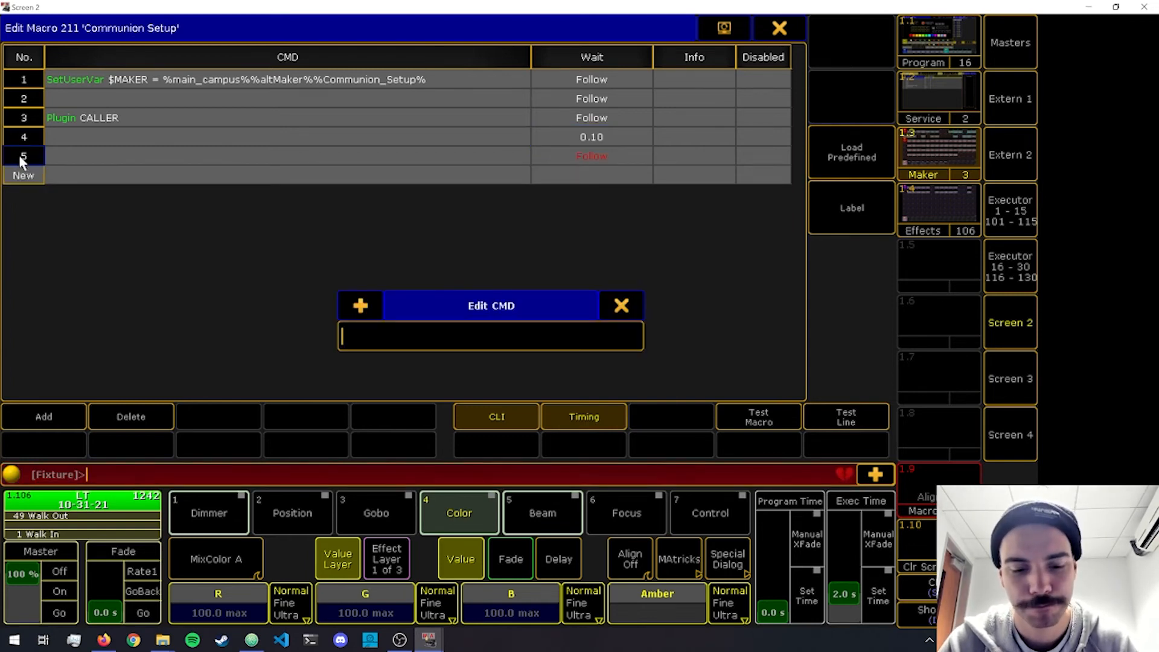
key("ctrl+v")
key("Return")
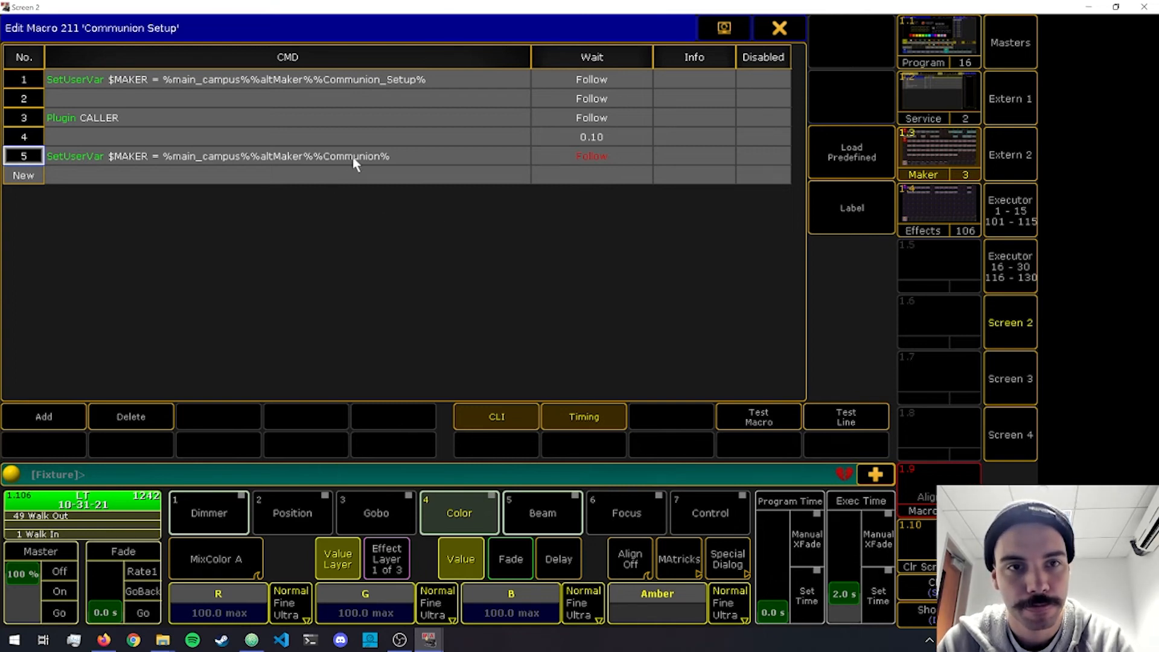
Add an empty line 6 and the command "Plugin CALLER" on line 7 of the Communion Setup macro, and close its editor.
right_click(30, 169)
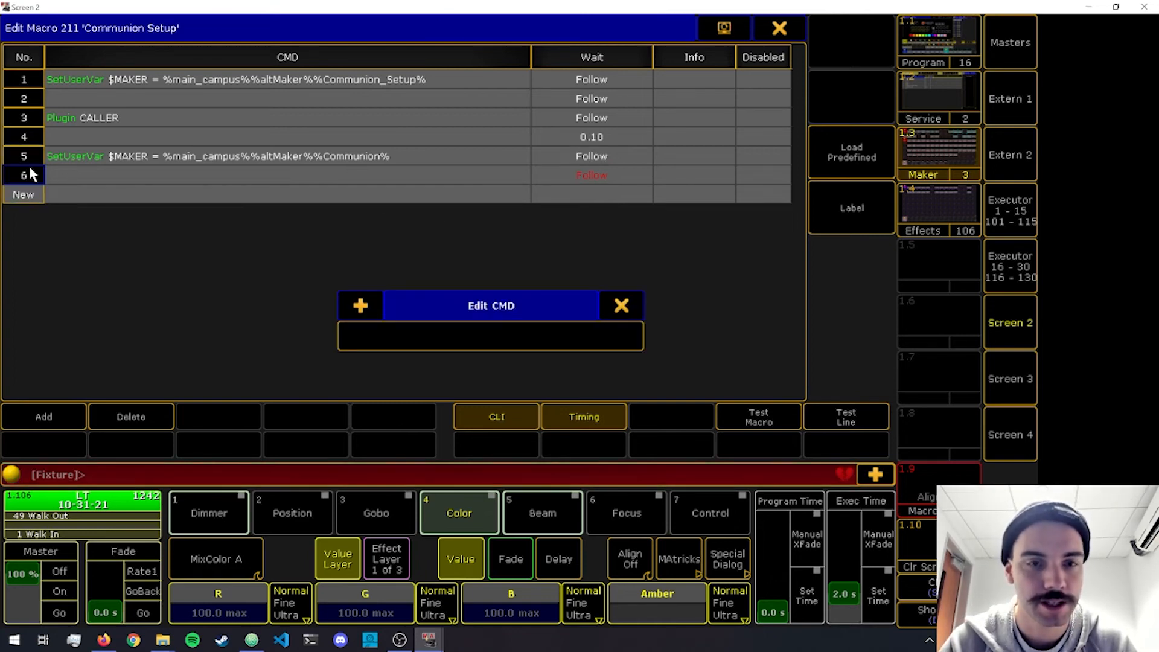
key("Return")
key("Return")
type("P")
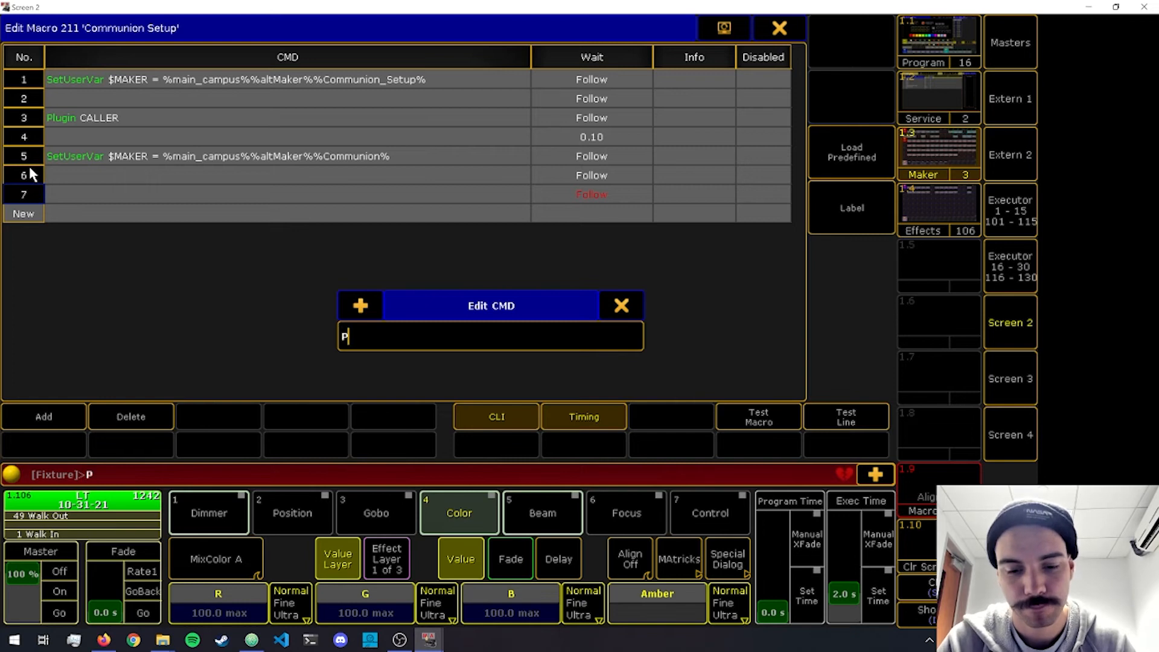
type("lugin CALLER")
key("Return")
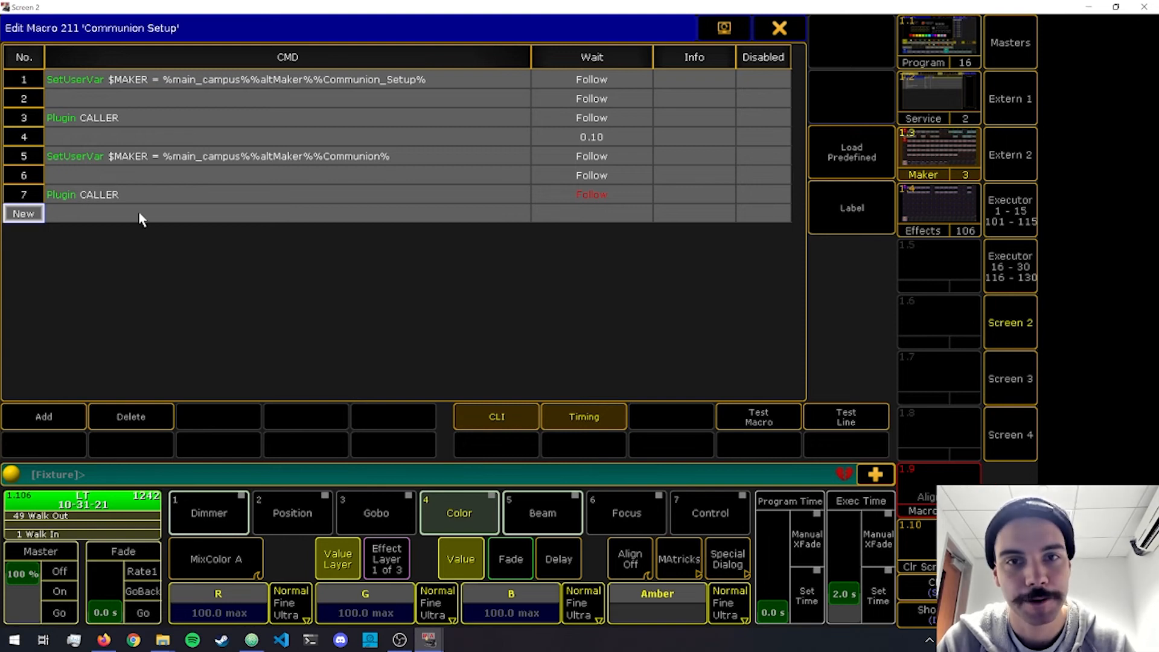
key("Escape")
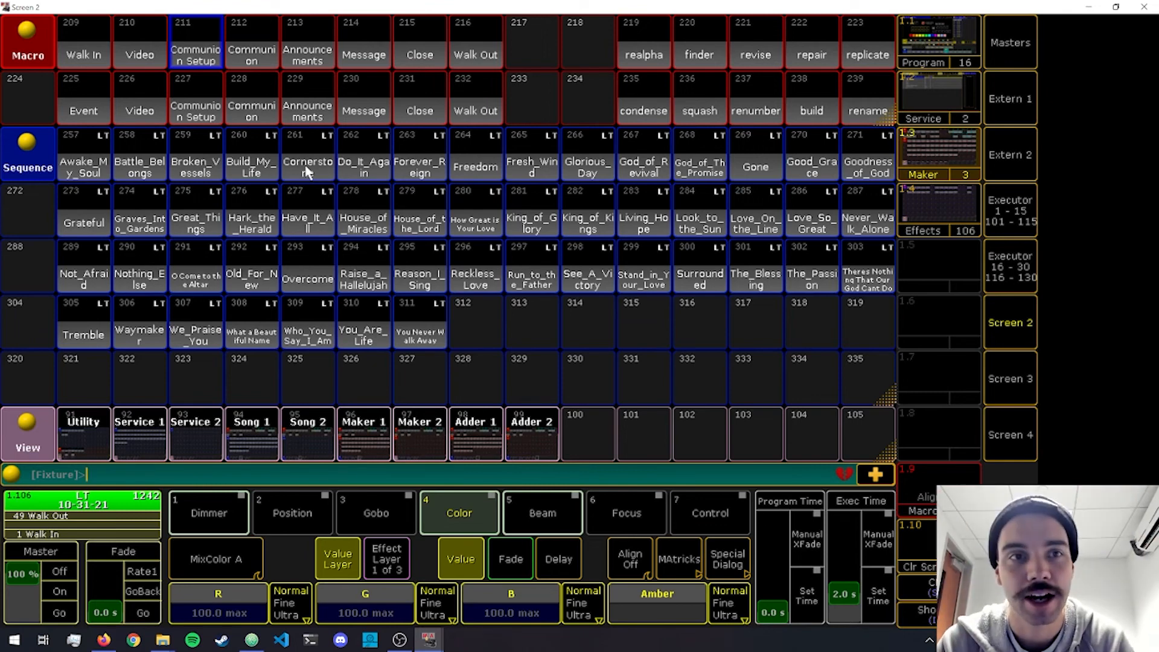
Delete macro 212 Communion and move Announcements, Message, Close and Walk Out one slot back into macros 212 to 215.
key("Delete")
left_click(255, 54)
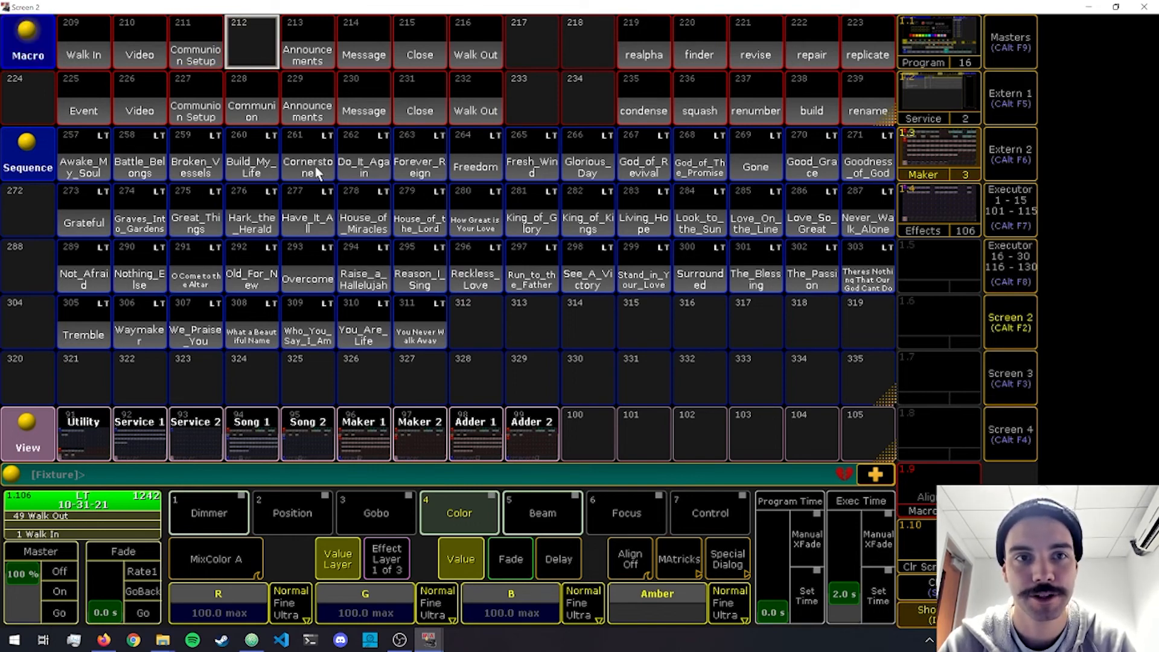
key("m")
left_click(296, 61)
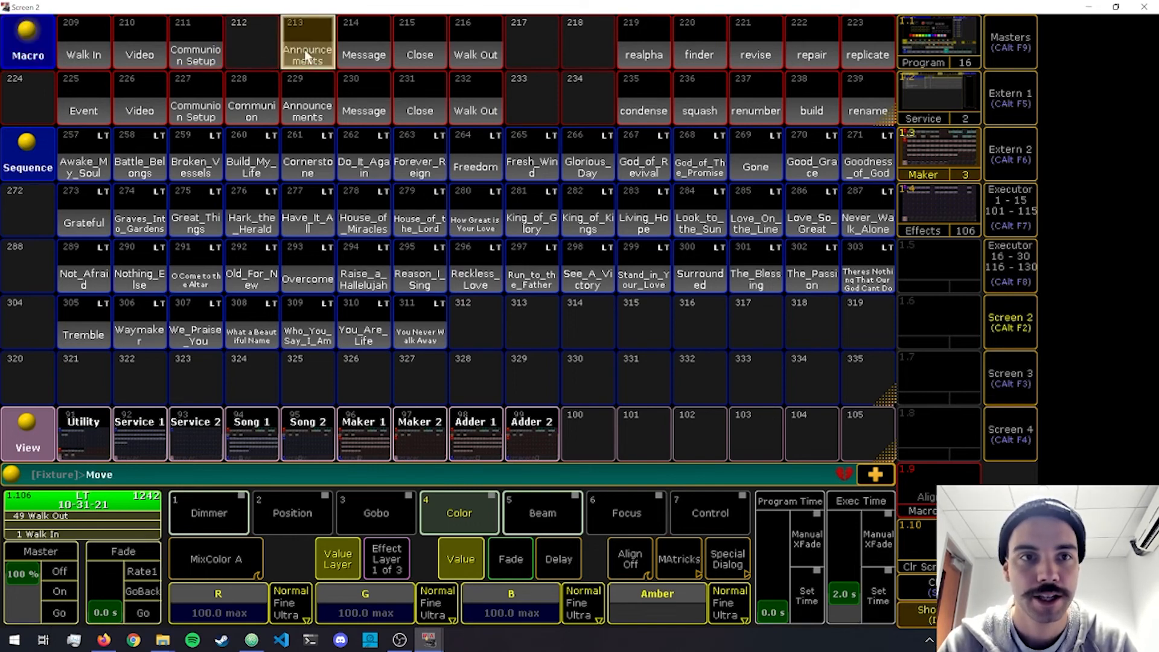
left_click(251, 51)
key("m")
left_click(365, 23)
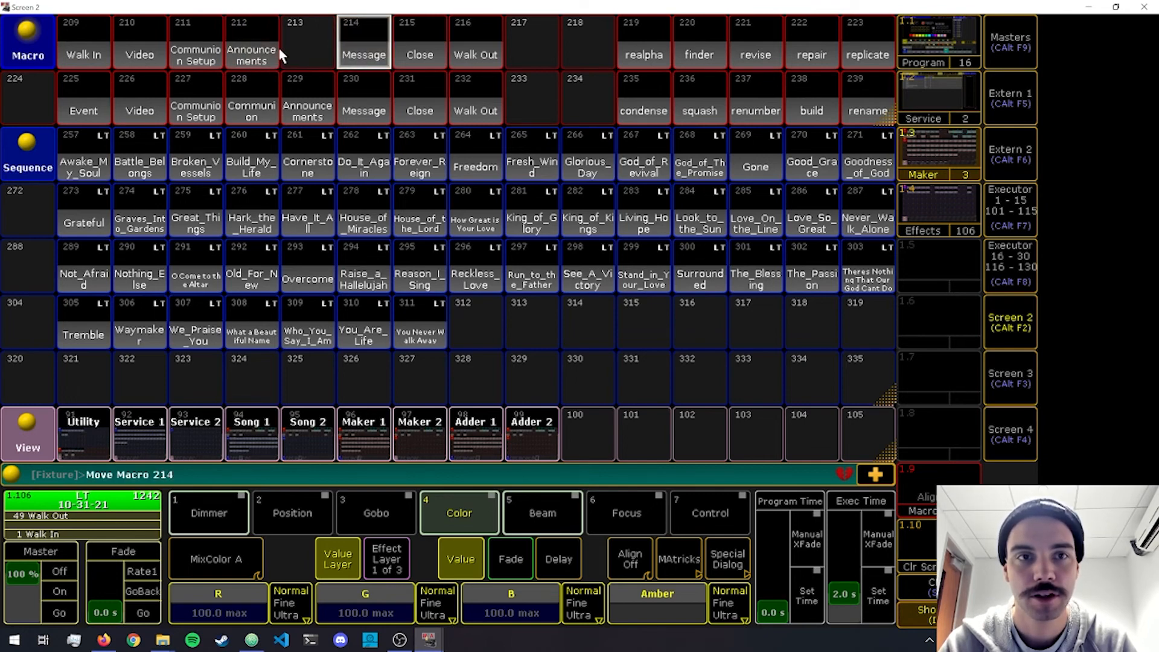
left_click(288, 53)
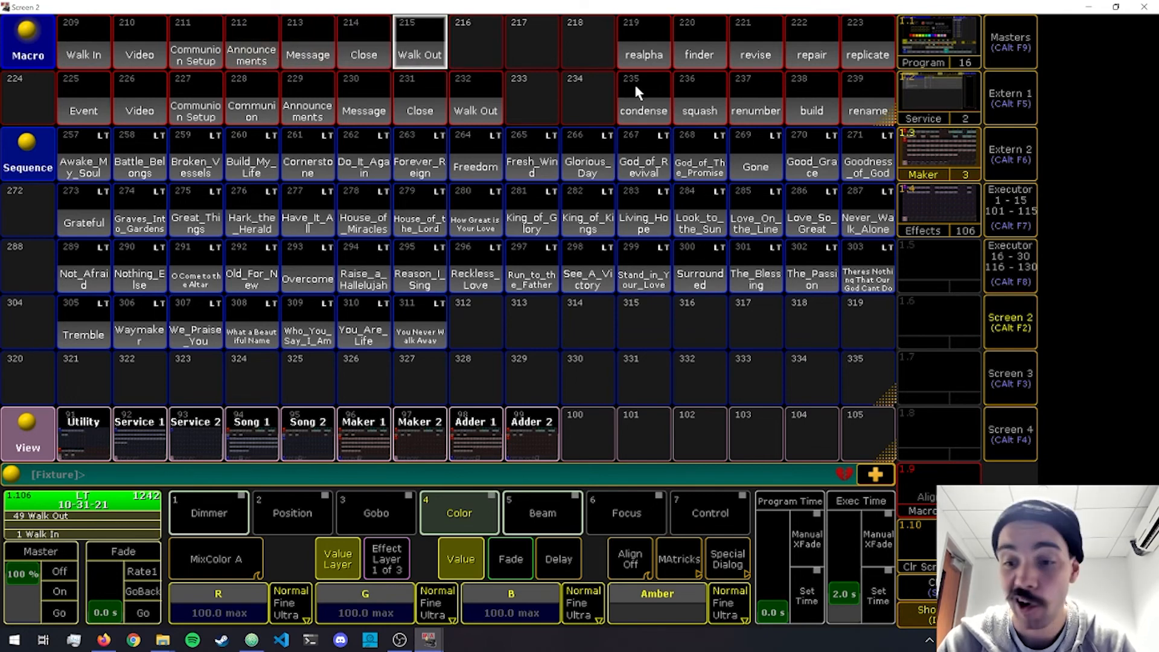
key("Insert")
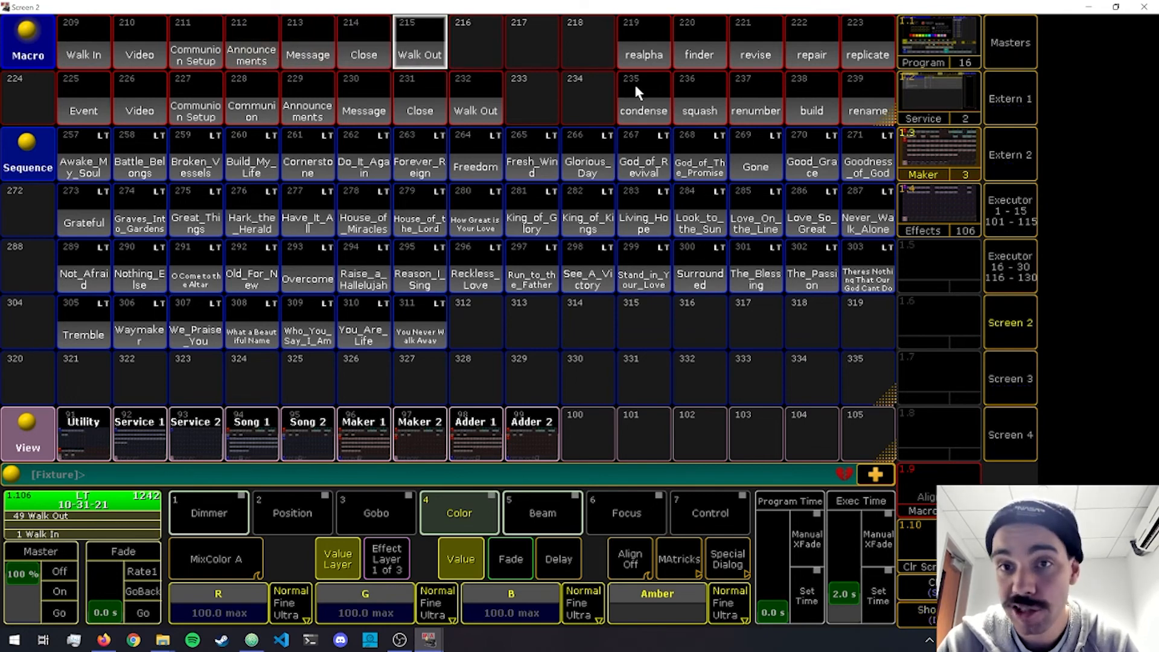
Label macro 238 "build" as "New Song" and close its editor.
right_click(811, 106)
left_click(839, 205)
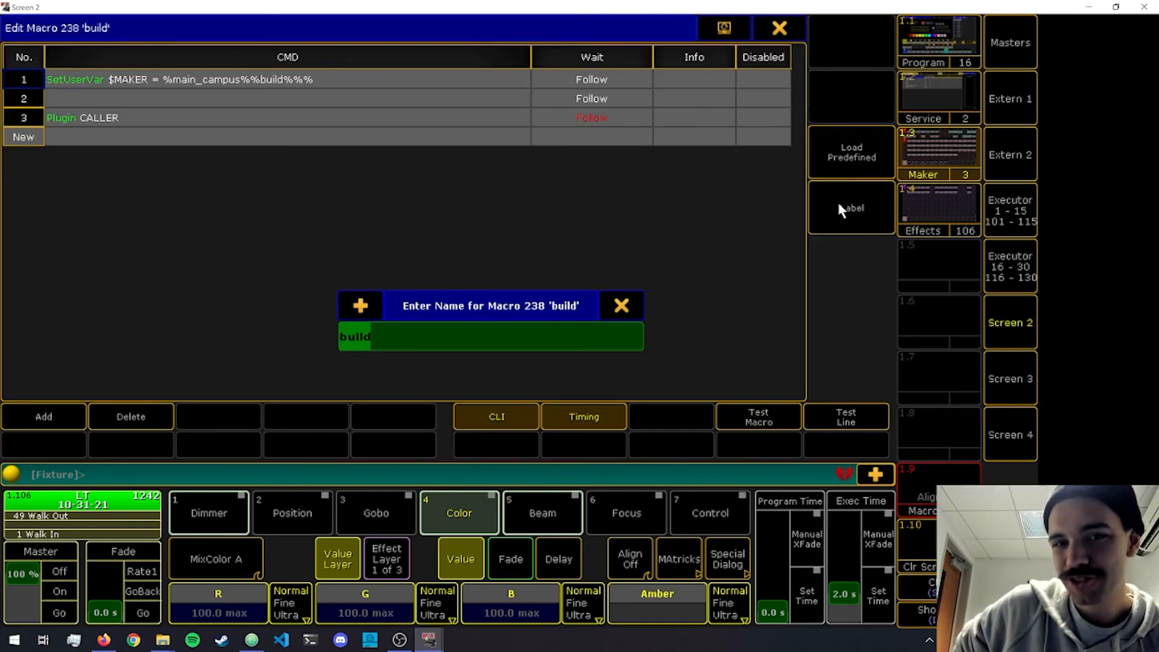
type("New Song")
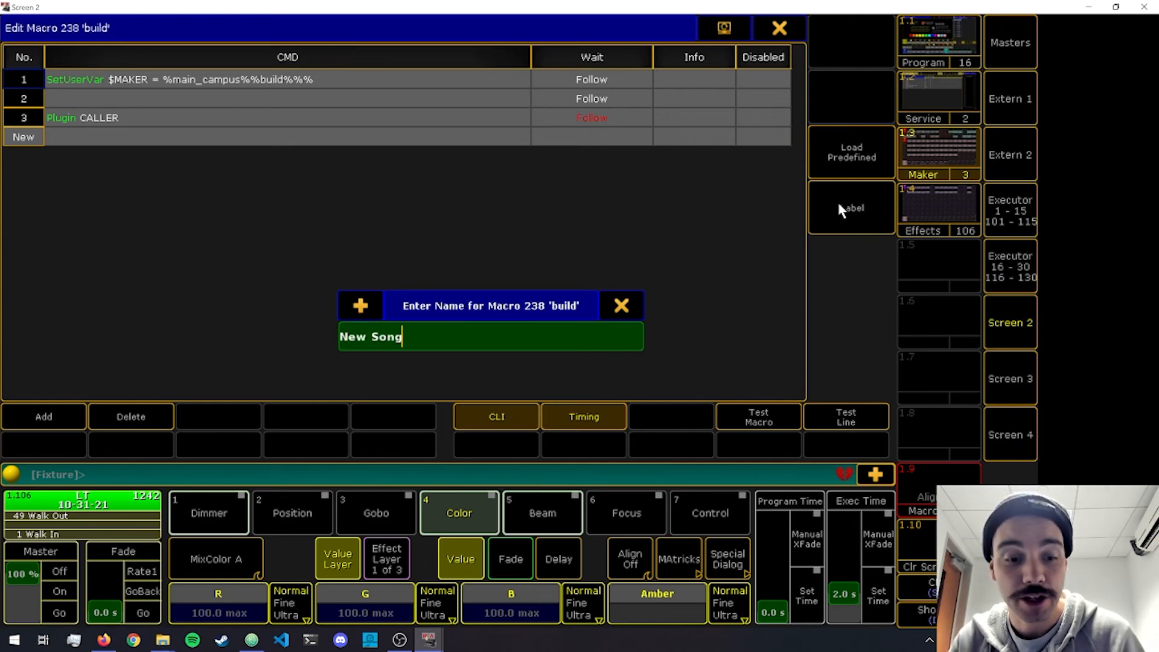
key("Return")
key("Escape")
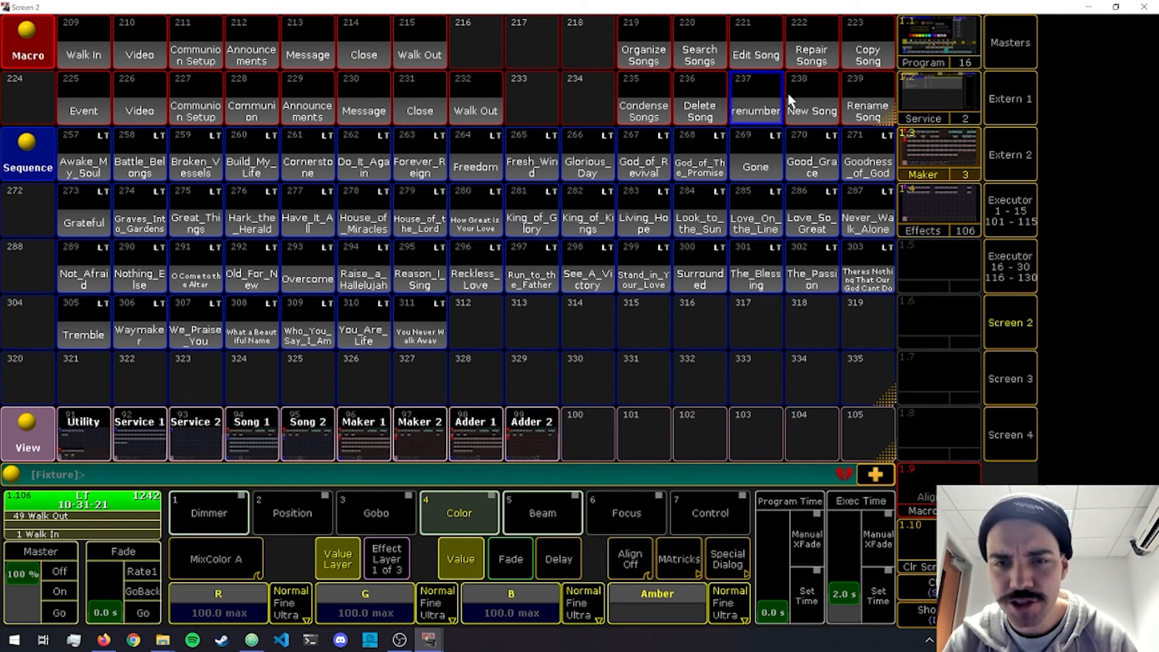
Move the New Song macro from slot 238 to the empty slot 218.
key("Insert")
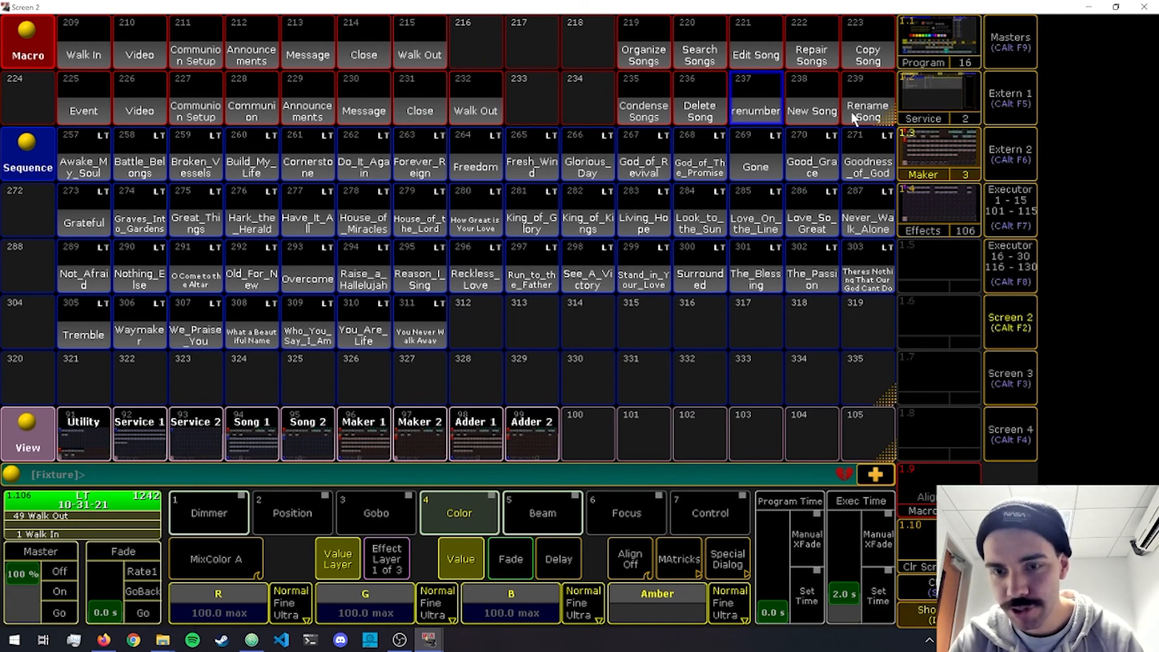
key("m")
left_click(800, 108)
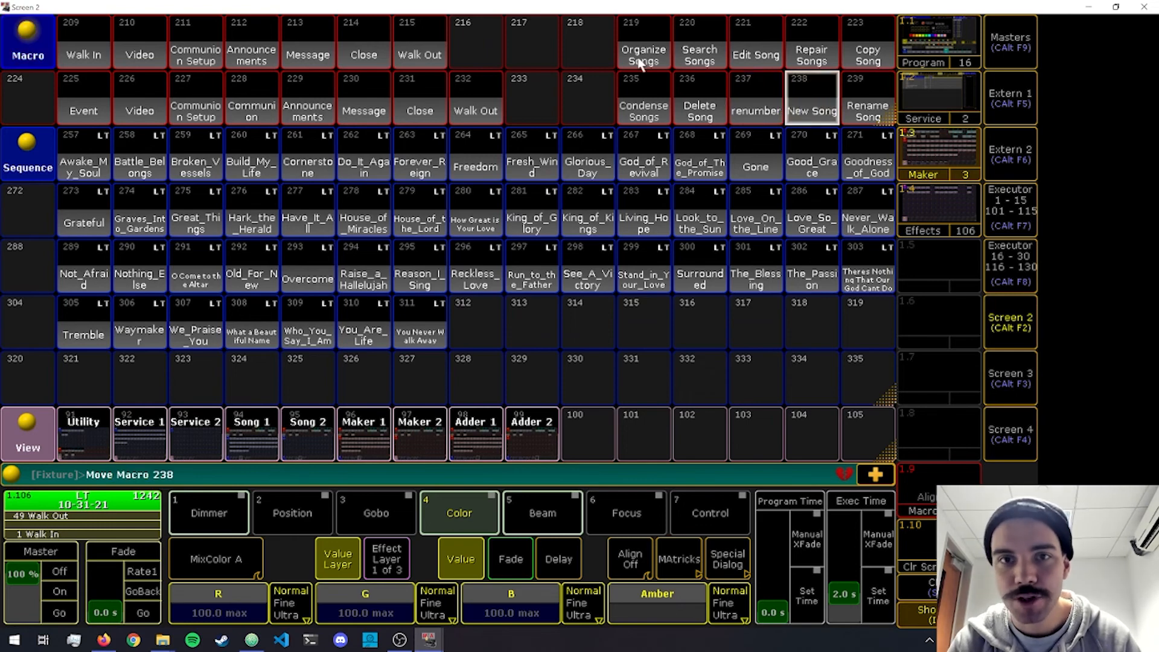
left_click(598, 43)
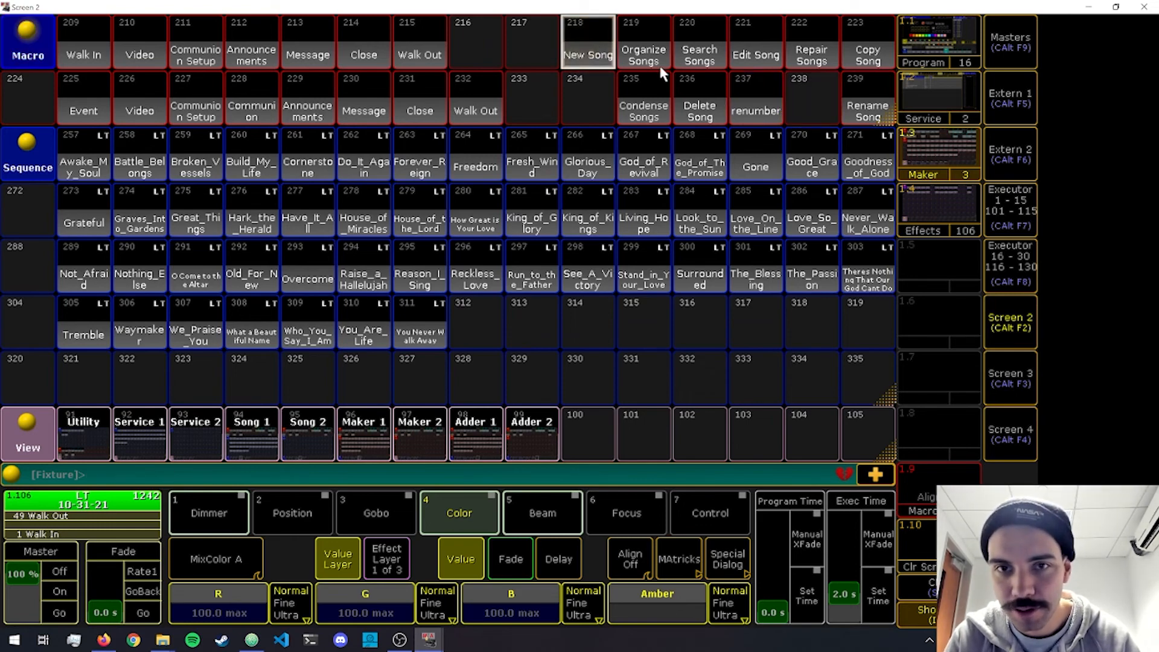
Rearrange the song macros into Rename, Search, Copy, Organize, Condense at 219–223, Edit at 235 and Repair at 239, and delete macro 237 renumber.
key("m")
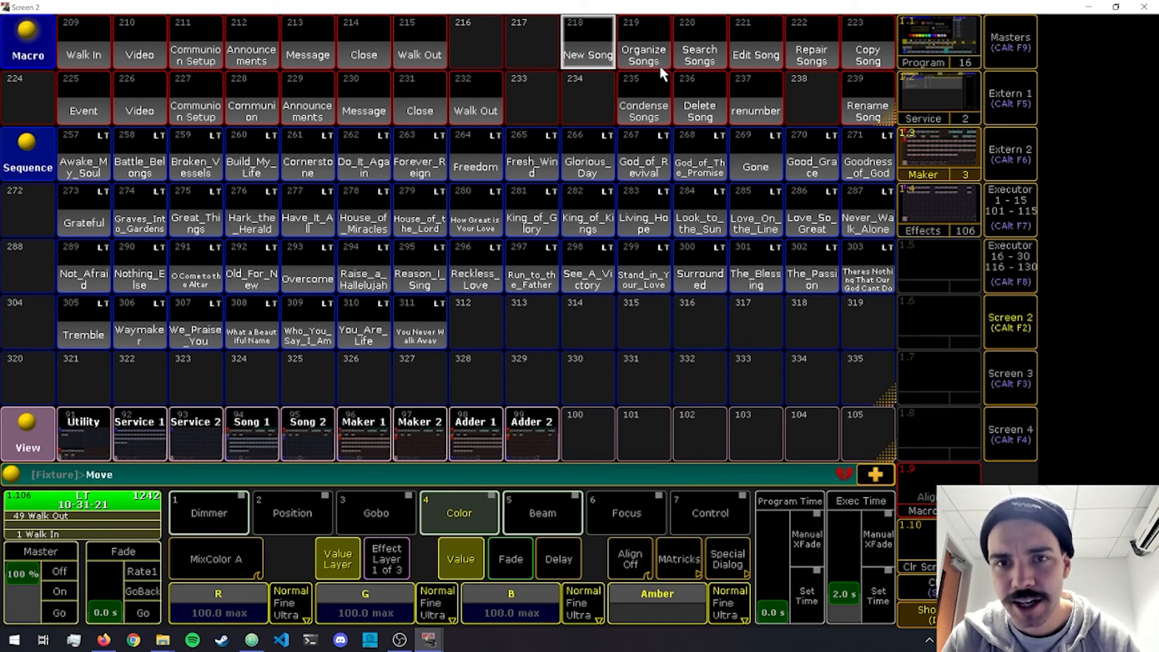
left_click(640, 96)
left_click(823, 86)
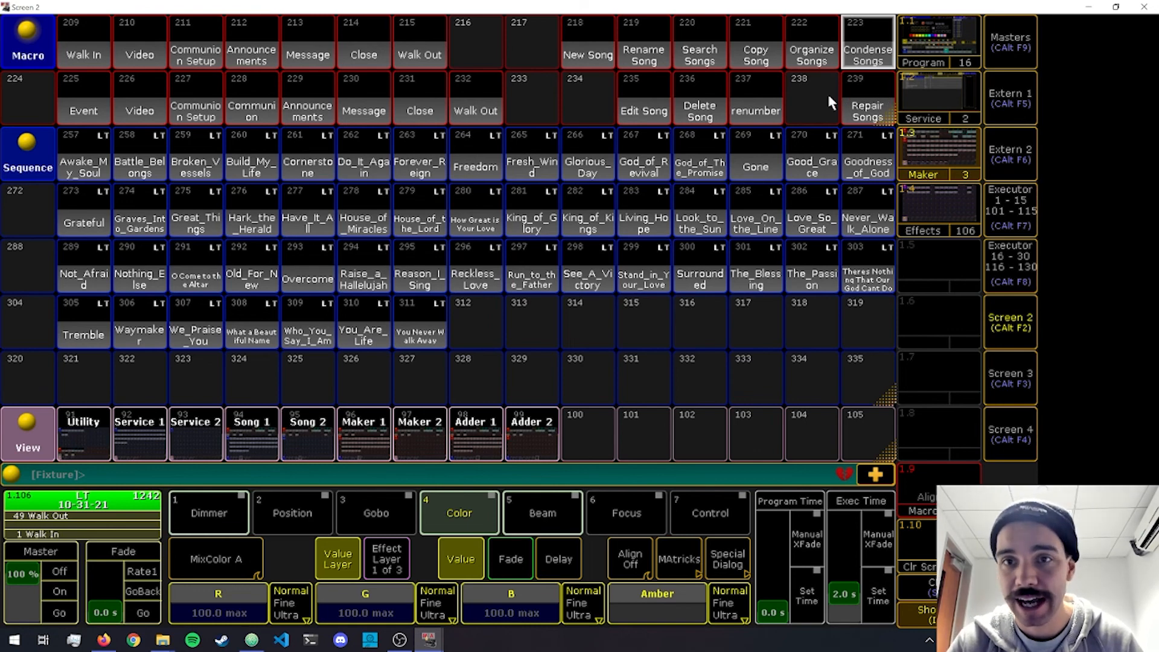
key("Delete")
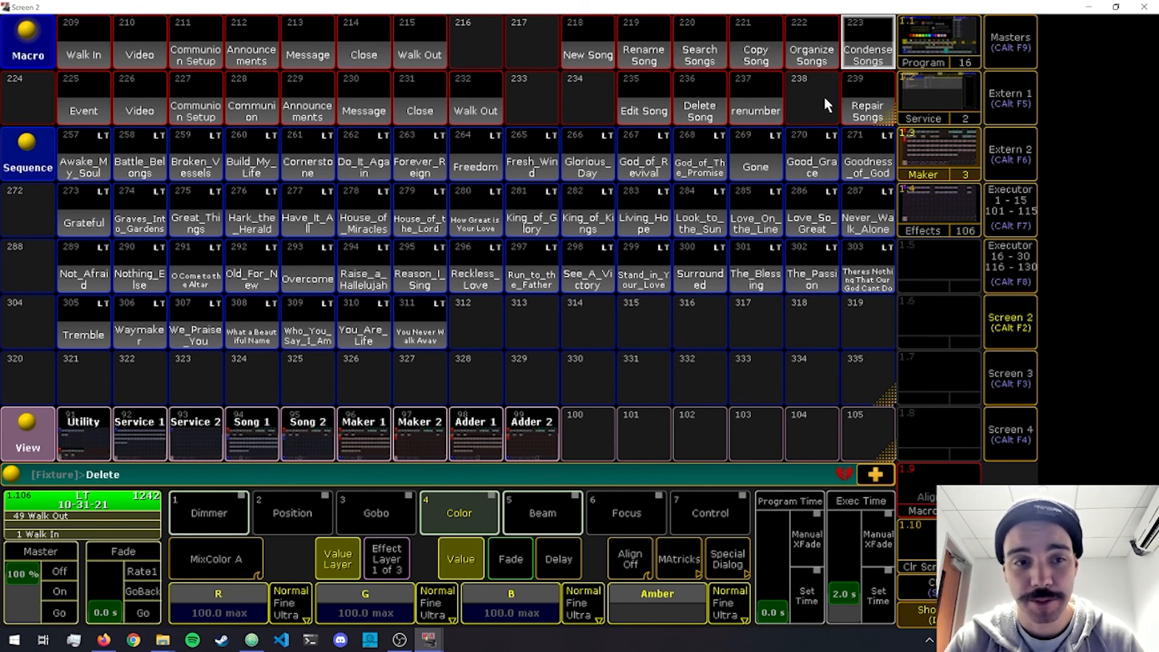
left_click(775, 102)
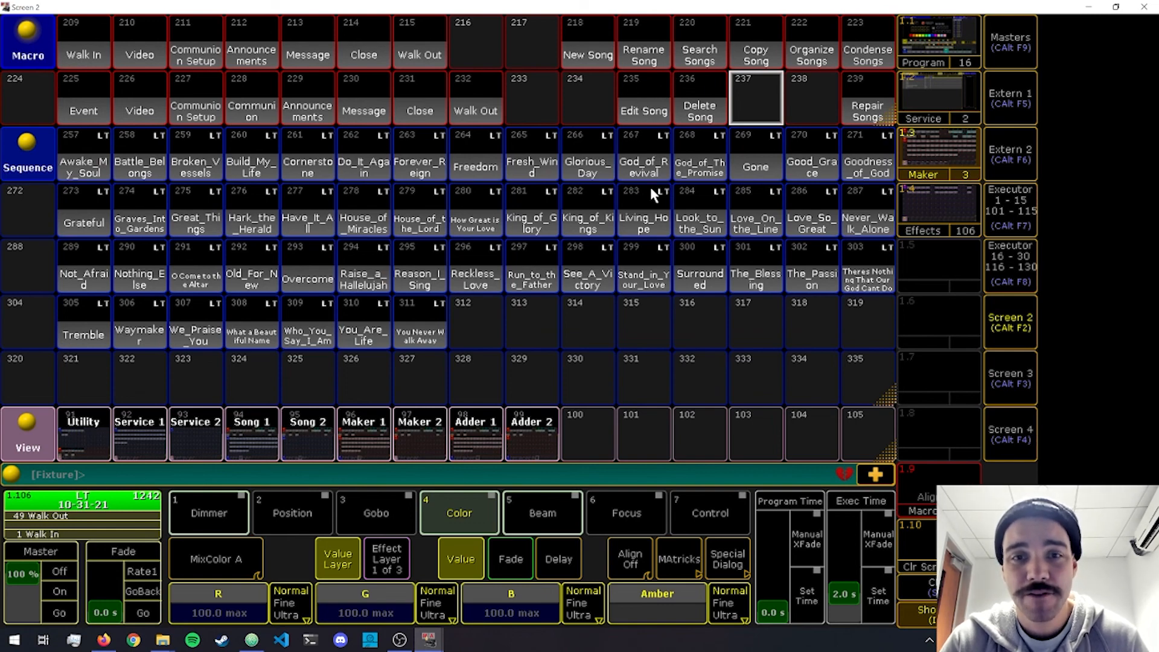
Set the appearance colour of macro 218 New Song to cyan.
type("Appearance")
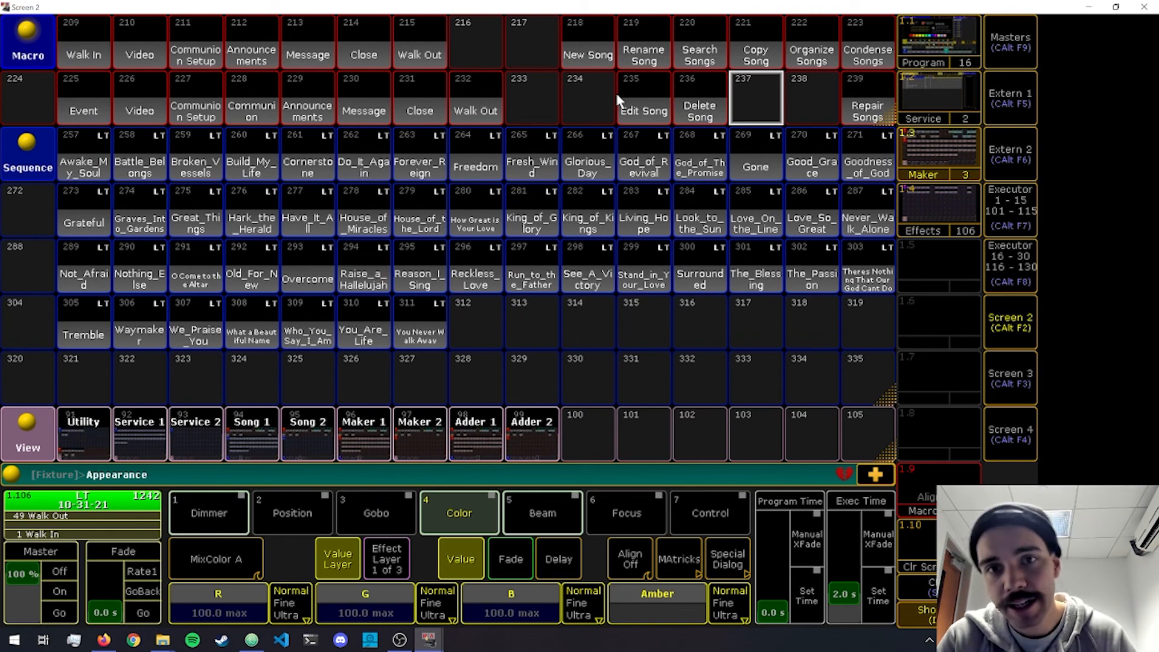
left_click(589, 52)
left_click_drag(436, 294, 436, 216)
left_click_drag(484, 267, 522, 466)
left_click(642, 466)
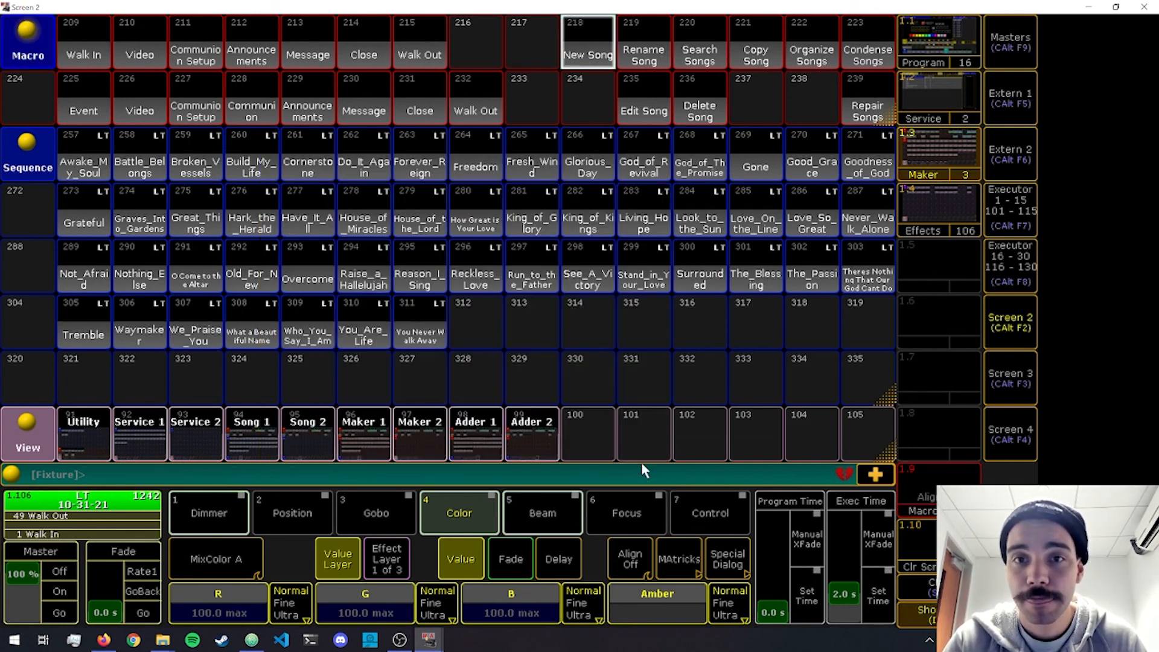
left_click(584, 104)
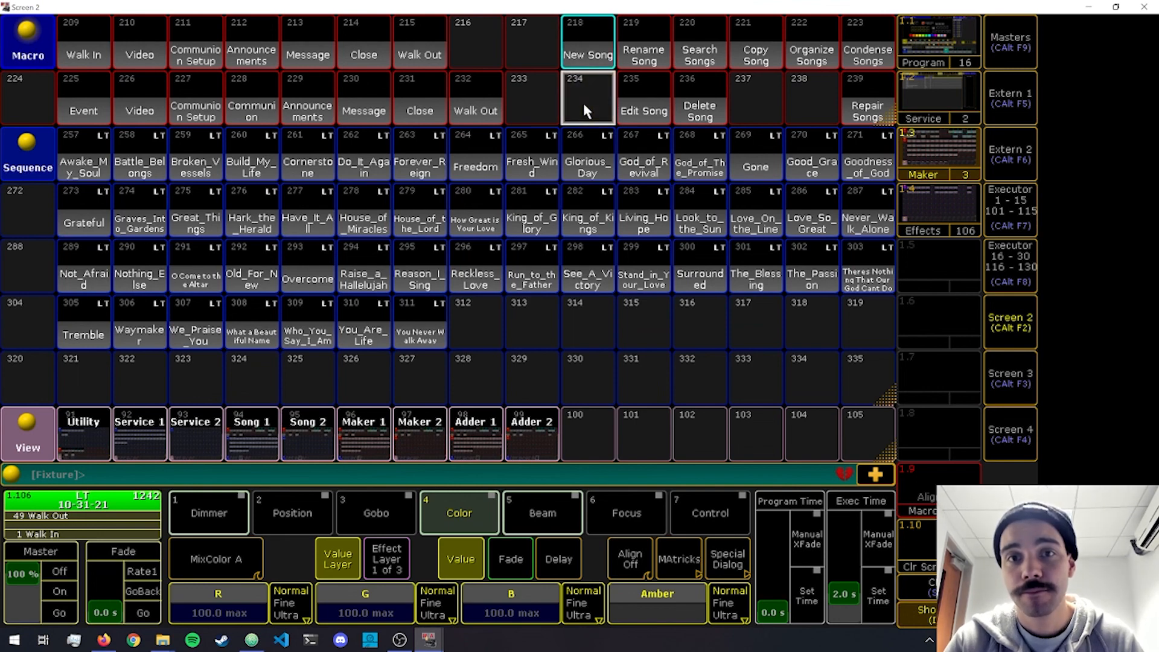